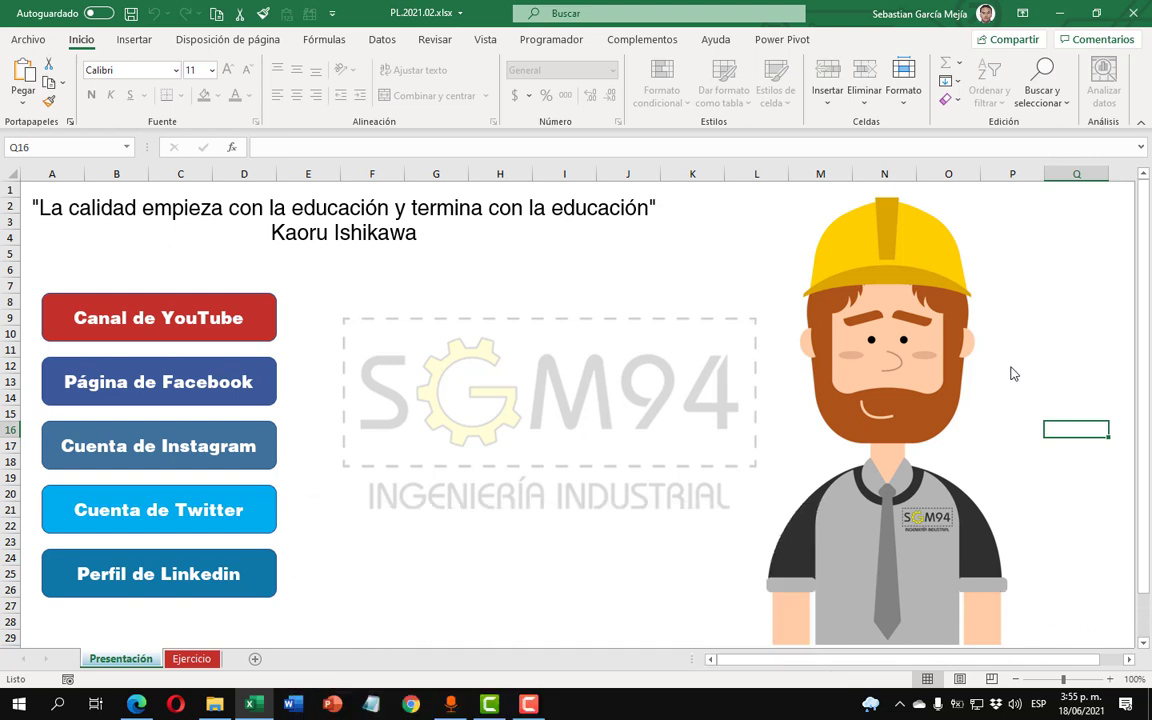
# - Switch to the Ejercicio sheet with the steel-company problem and PASO 1–5 tables
pyautogui.click(194, 665)
pyautogui.click(525, 420)
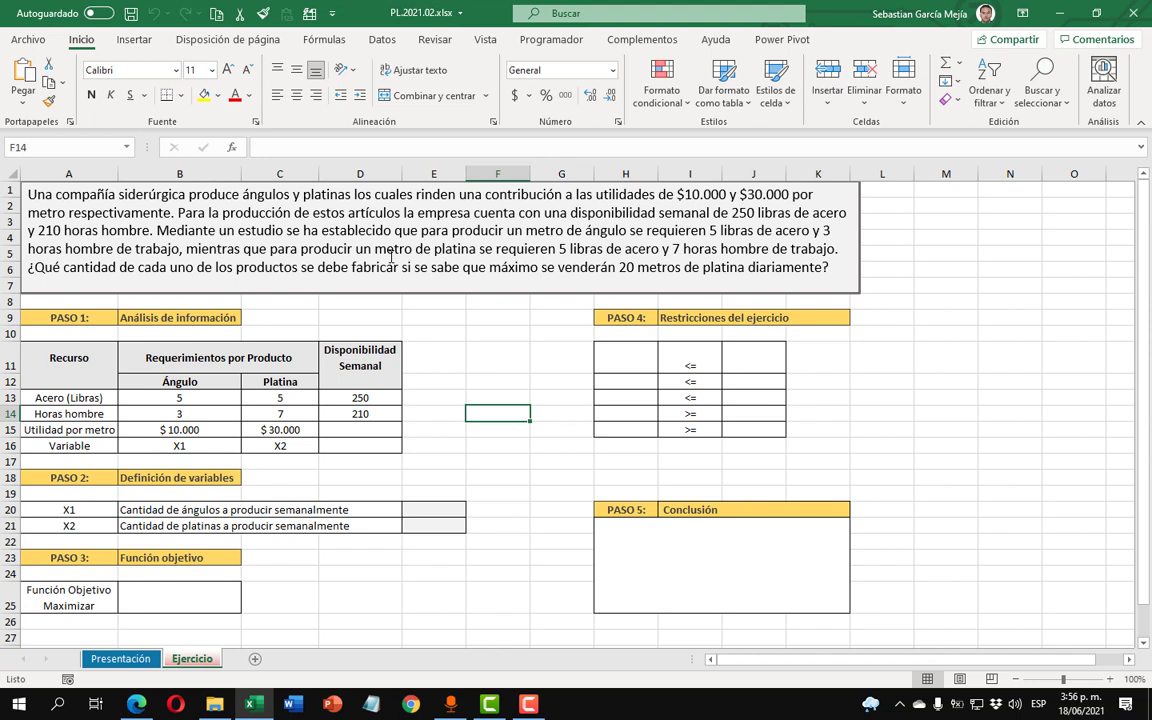
# - Color the profit-contribution phrase red in the problem statement
pyautogui.click(520, 213)
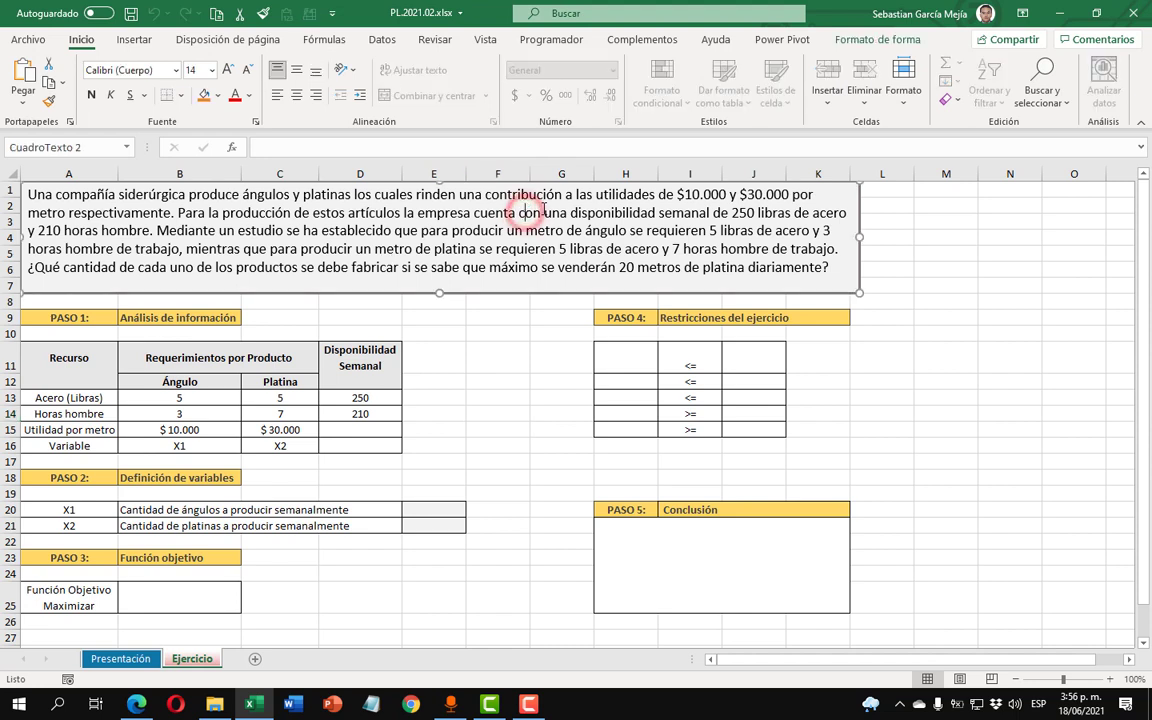
pyautogui.click(485, 193)
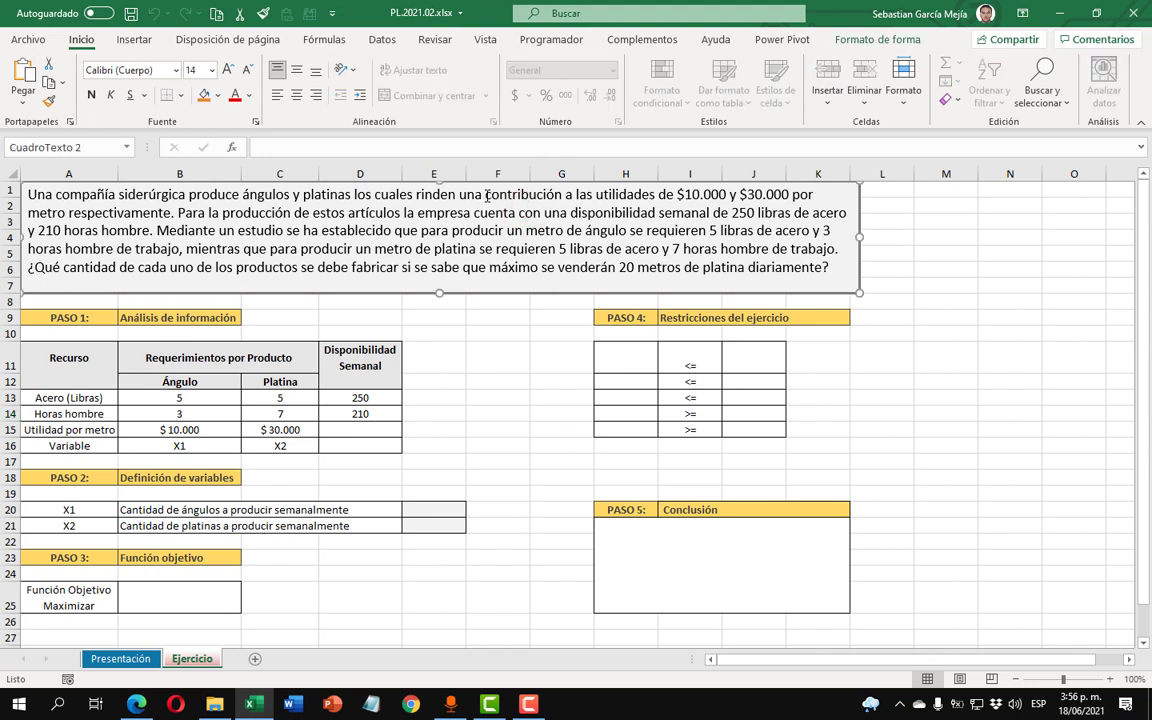
pyautogui.moveTo(485, 193); pyautogui.dragTo(177, 213)
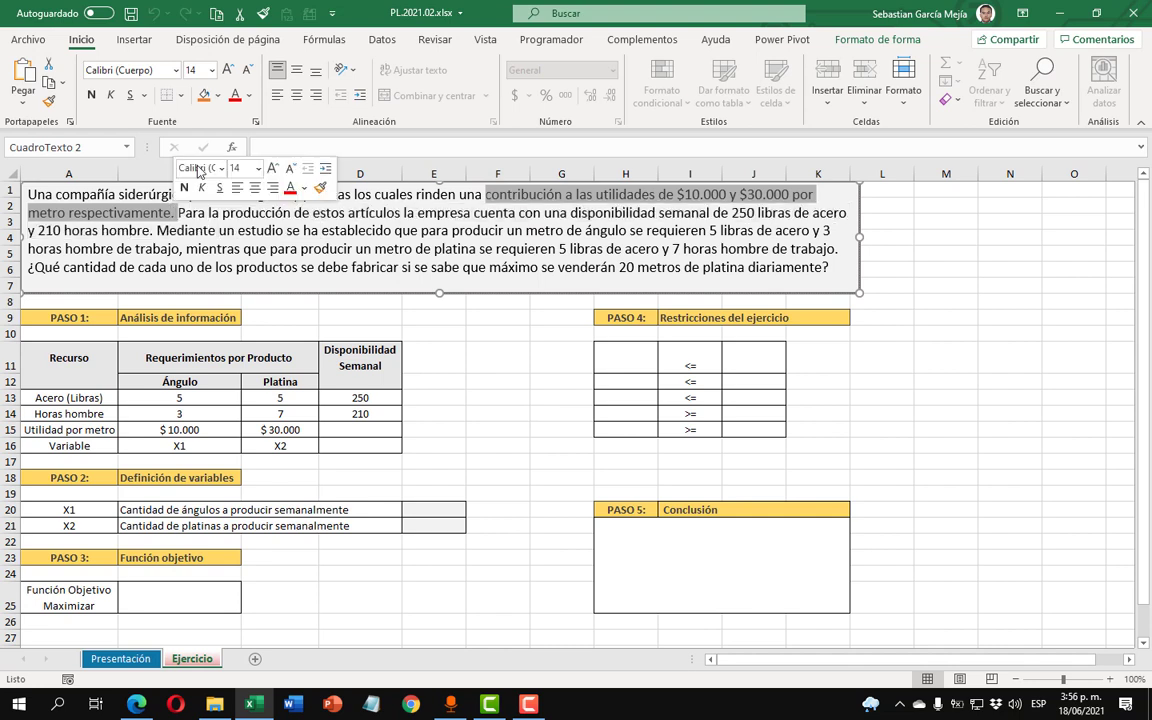
pyautogui.click(231, 95)
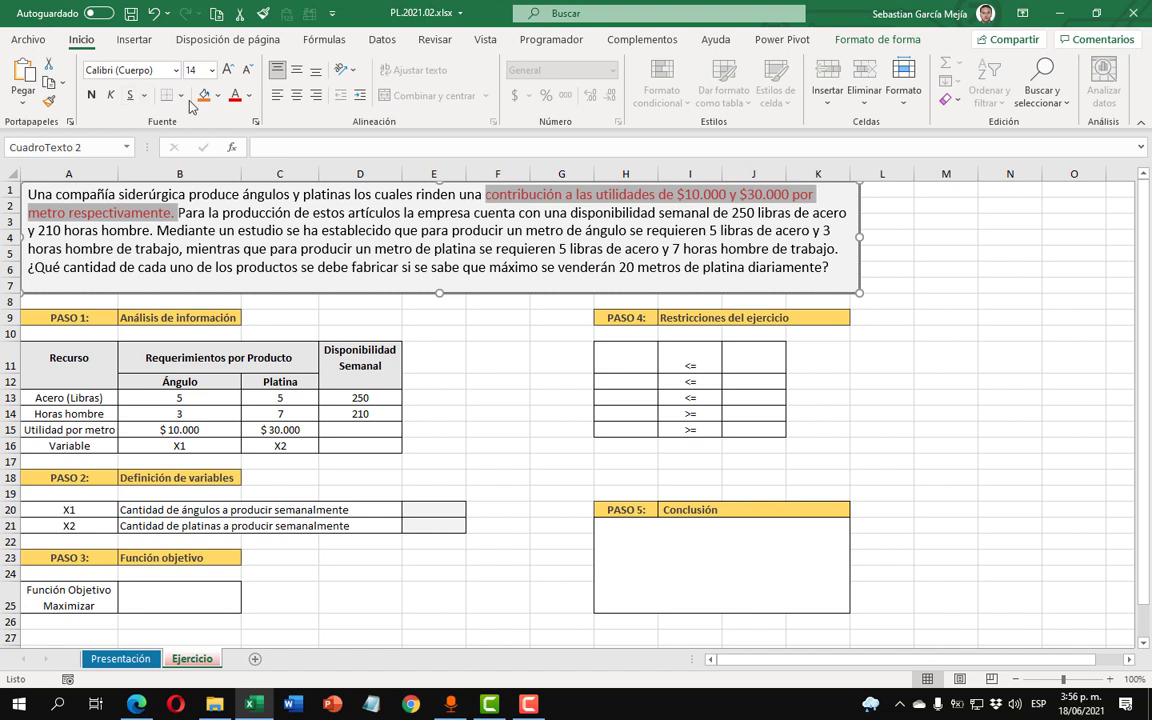
pyautogui.click(218, 214)
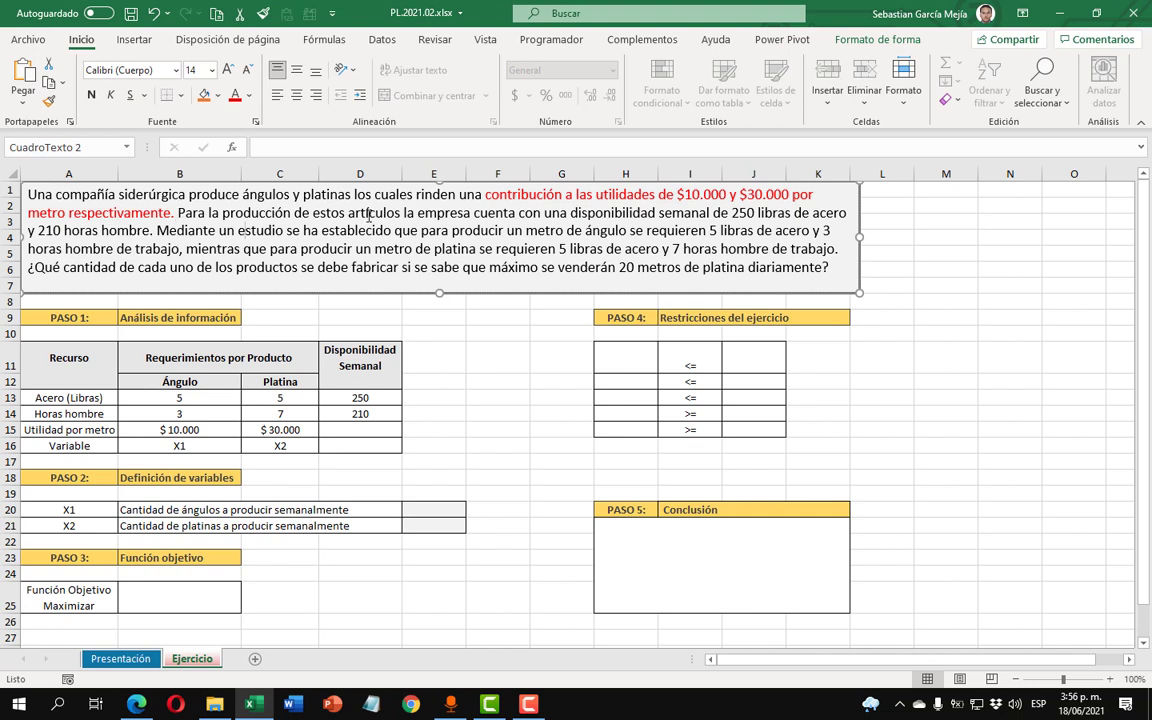
# - Color the weekly availability phrase (250 libras, 210 horas hombre) red
pyautogui.click(568, 211)
pyautogui.moveTo(568, 211)
pyautogui.mouseDown()
pyautogui.moveTo(760, 217)
pyautogui.moveTo(150, 235)
pyautogui.mouseUp()
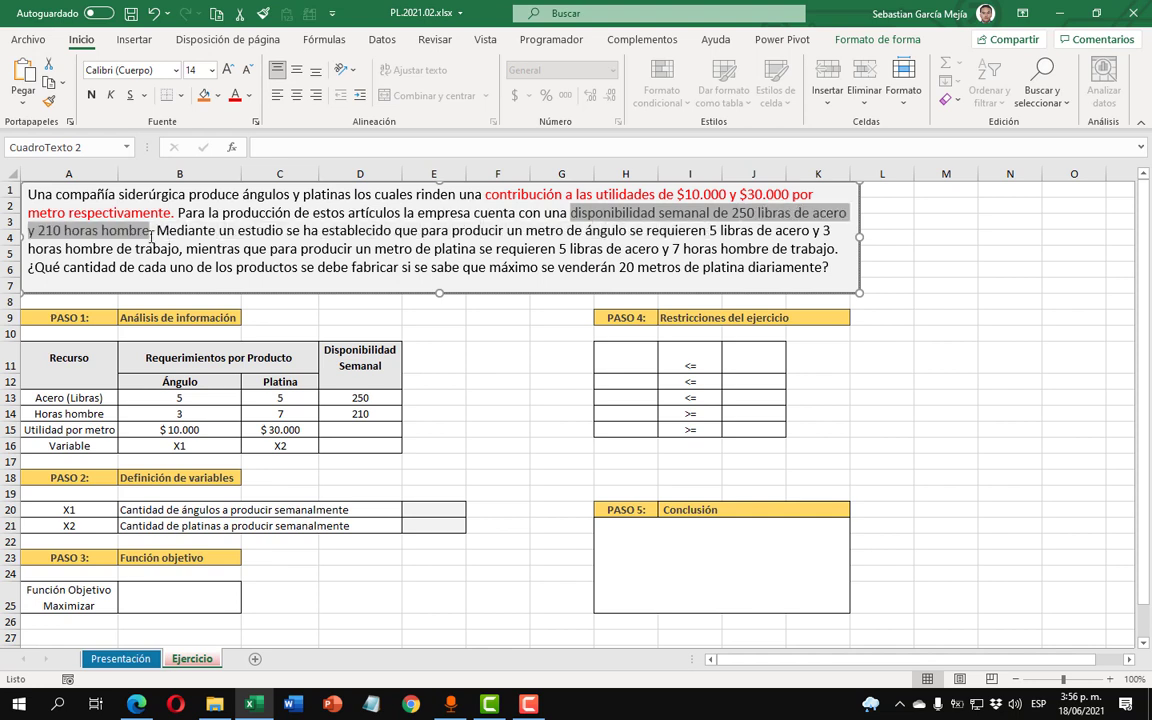
pyautogui.click(232, 95)
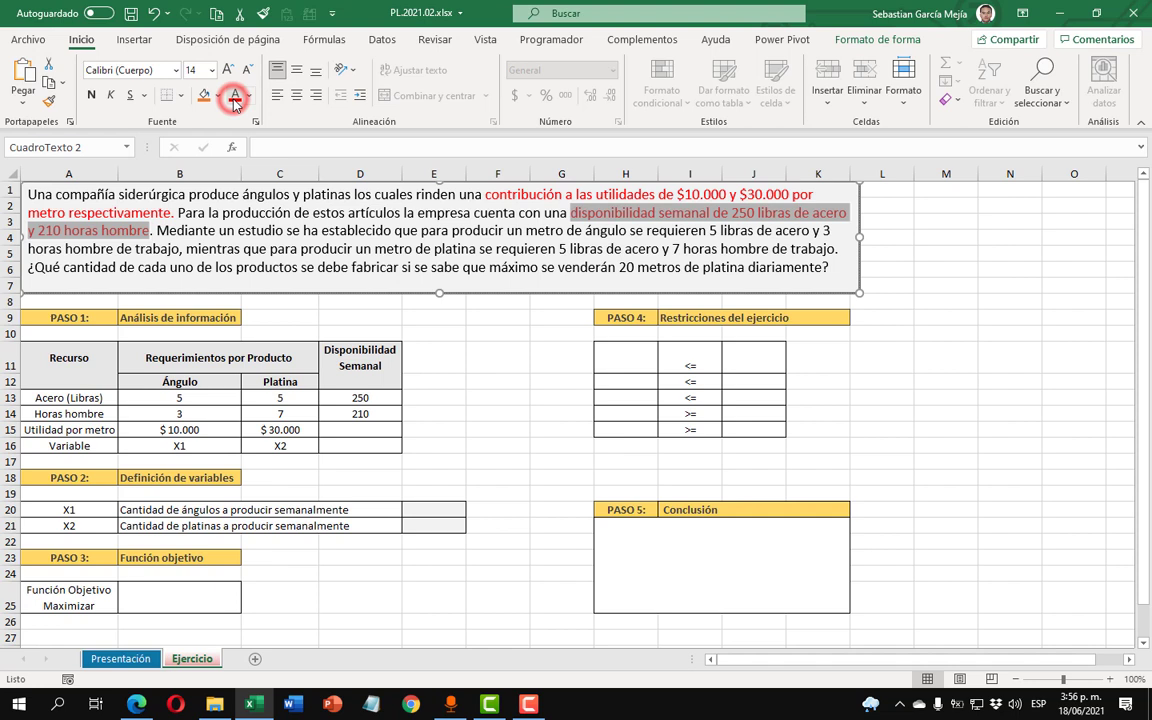
pyautogui.click(230, 229)
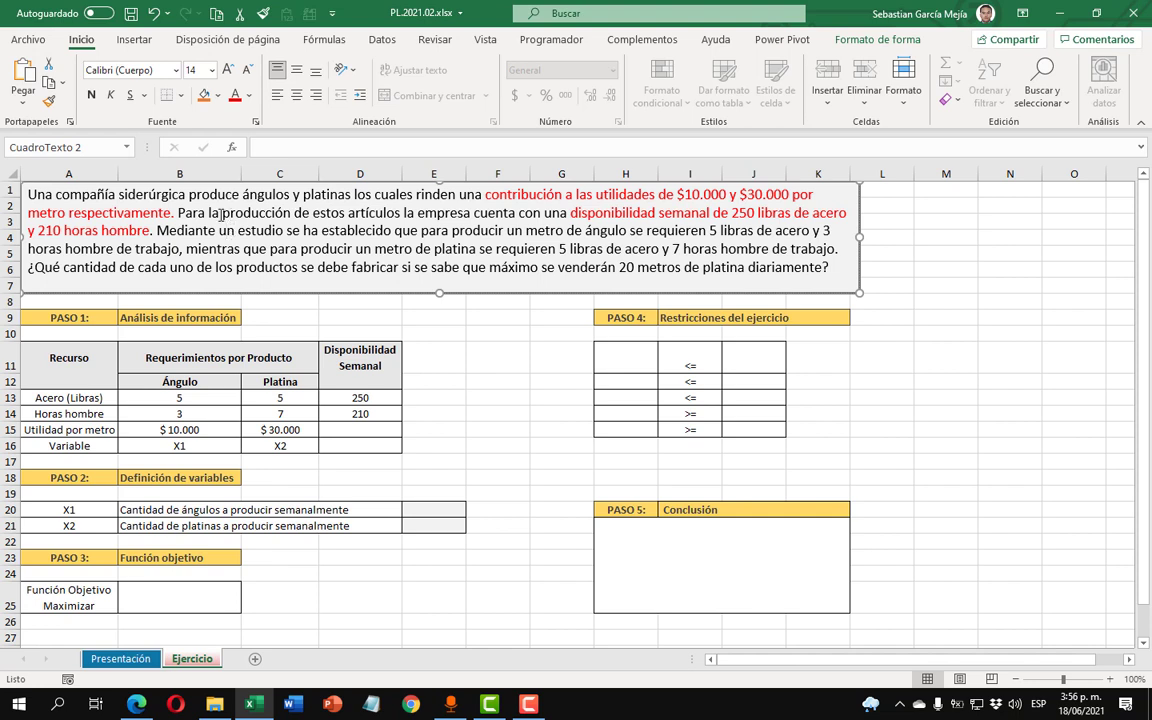
# - Color the ángulo and platina per-metre requirement sentences red
pyautogui.click(158, 230)
pyautogui.moveTo(508, 230)
pyautogui.mouseDown()
pyautogui.moveTo(747, 231)
pyautogui.moveTo(188, 246)
pyautogui.mouseUp()
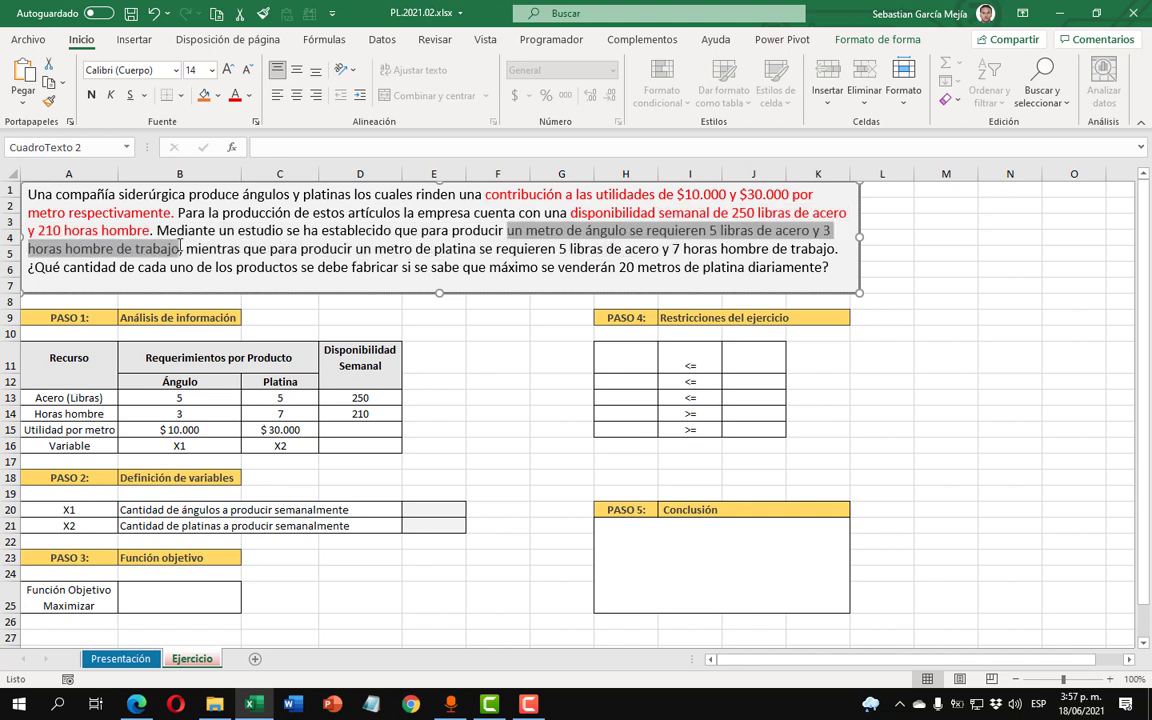
pyautogui.moveTo(188, 246); pyautogui.dragTo(835, 246)
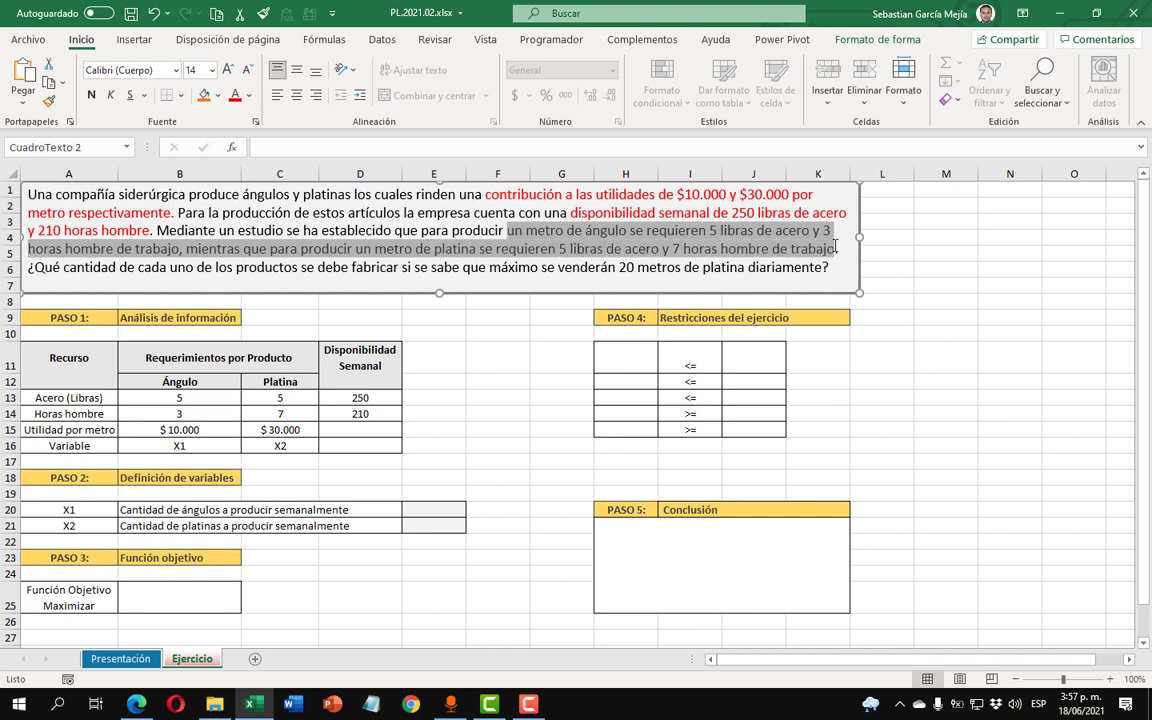
pyautogui.click(235, 95)
pyautogui.click(432, 268)
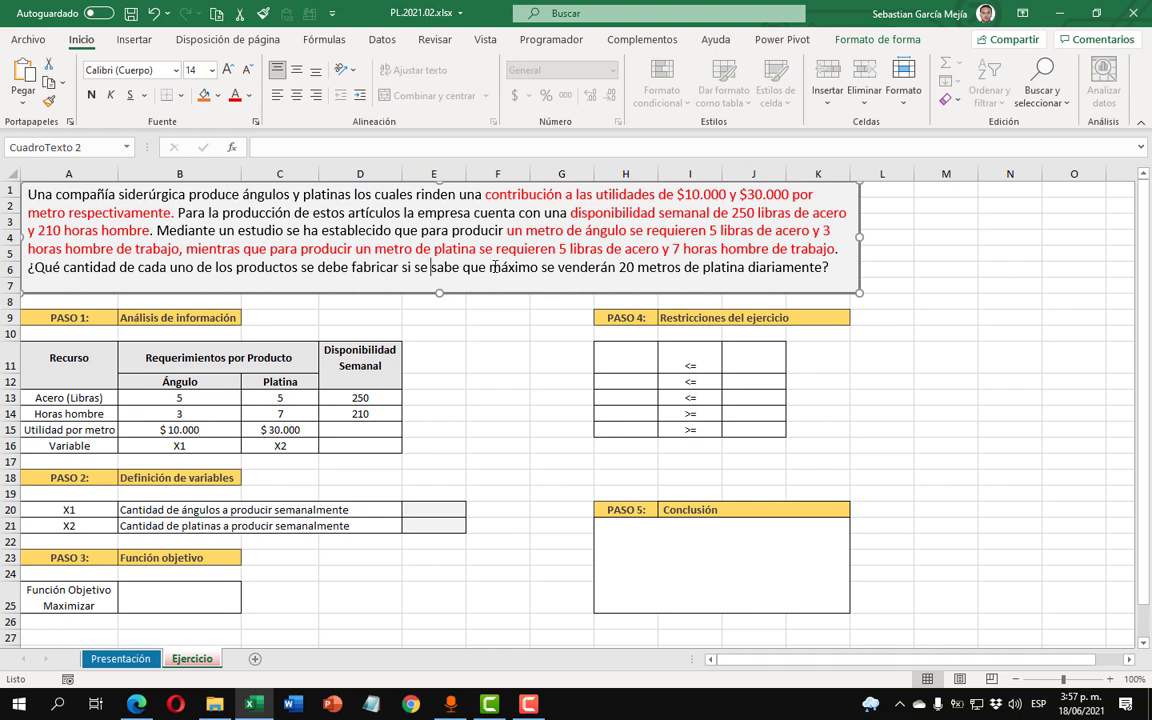
# - Color the 20-metre daily platina sales limit red and leave the text box
pyautogui.moveTo(490, 268); pyautogui.dragTo(806, 268)
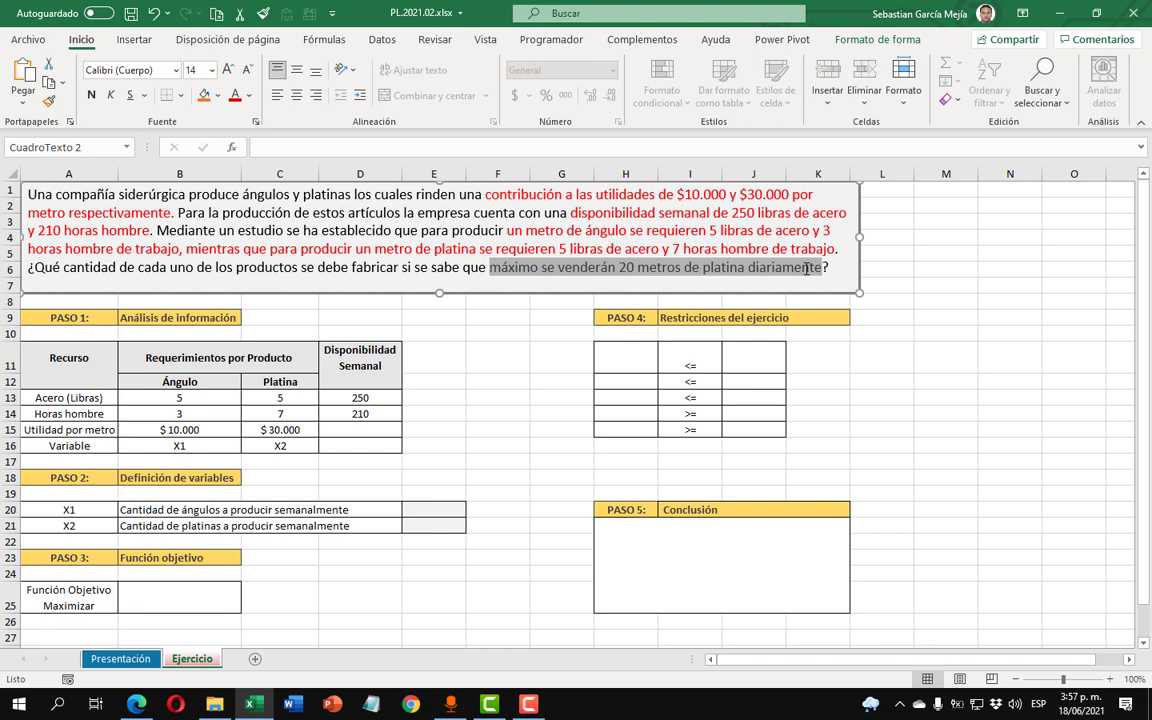
pyautogui.click(234, 95)
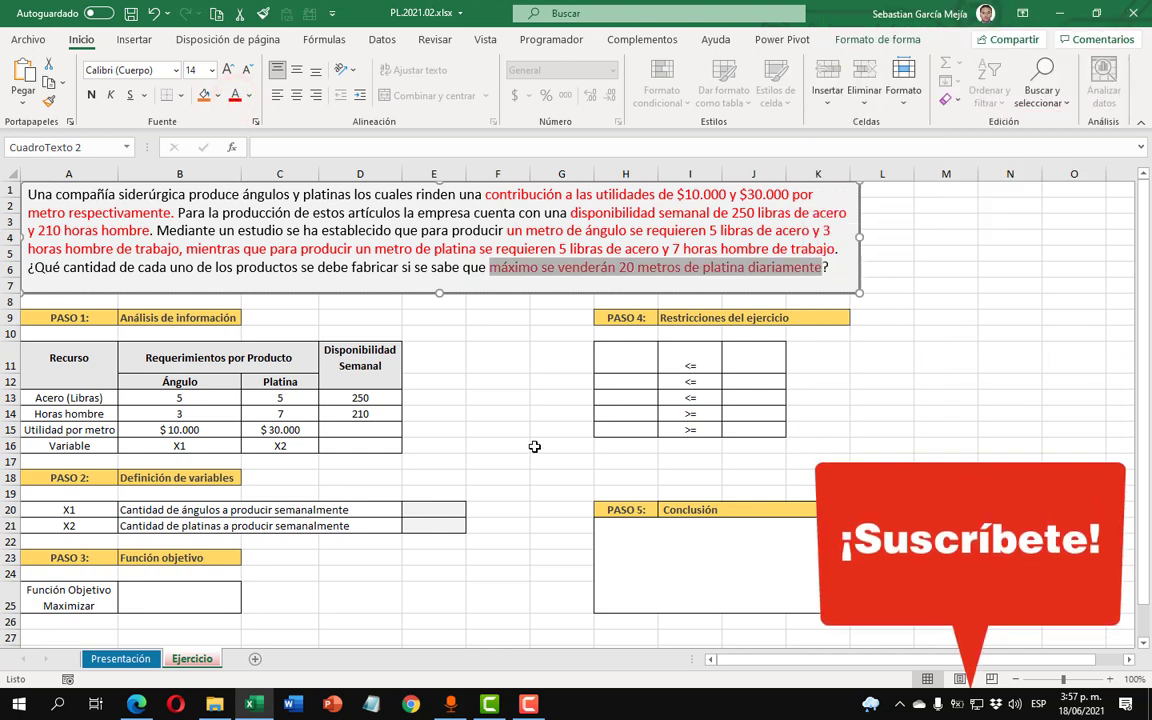
pyautogui.click(535, 447)
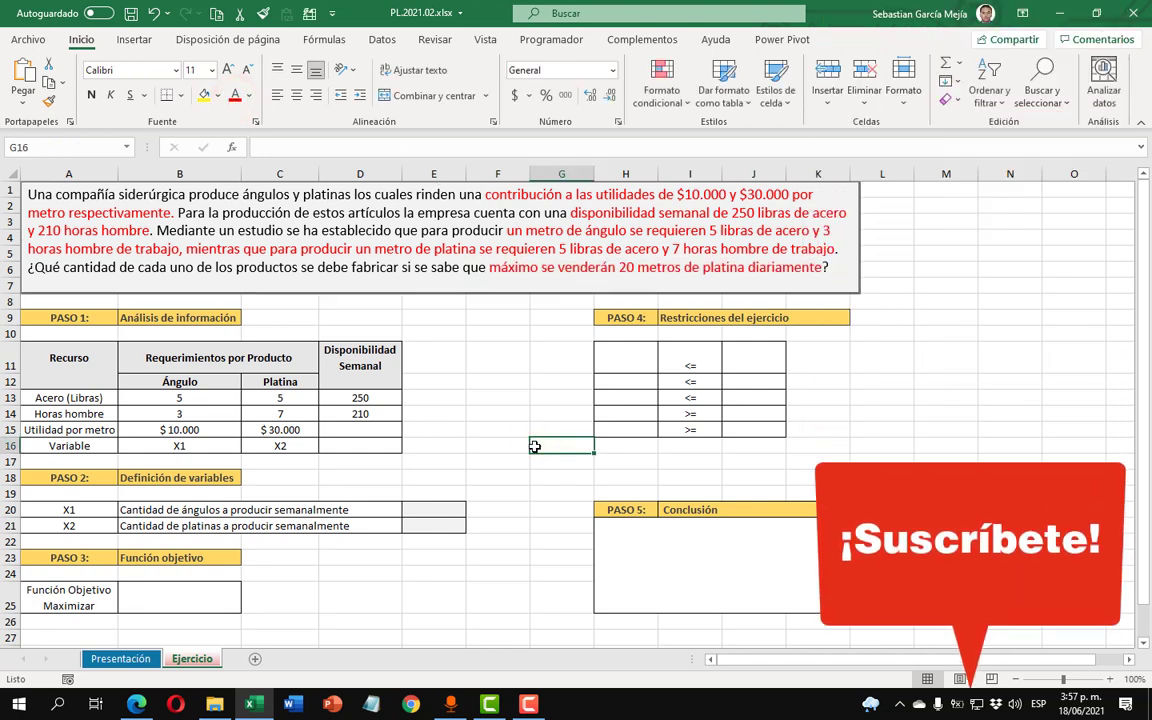
# - Review the PASO 1 table headers and row labels: Acero, Horas hombre, Utilidad por metro
pyautogui.click(92, 364)
pyautogui.click(212, 362)
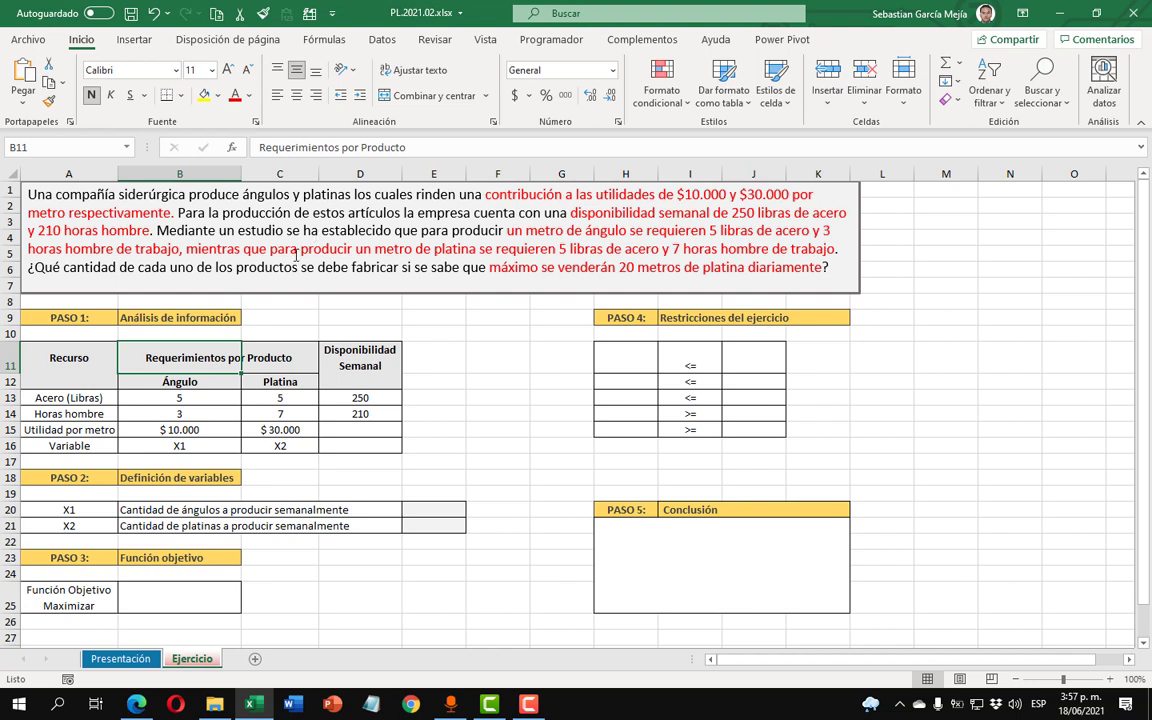
pyautogui.click(80, 345)
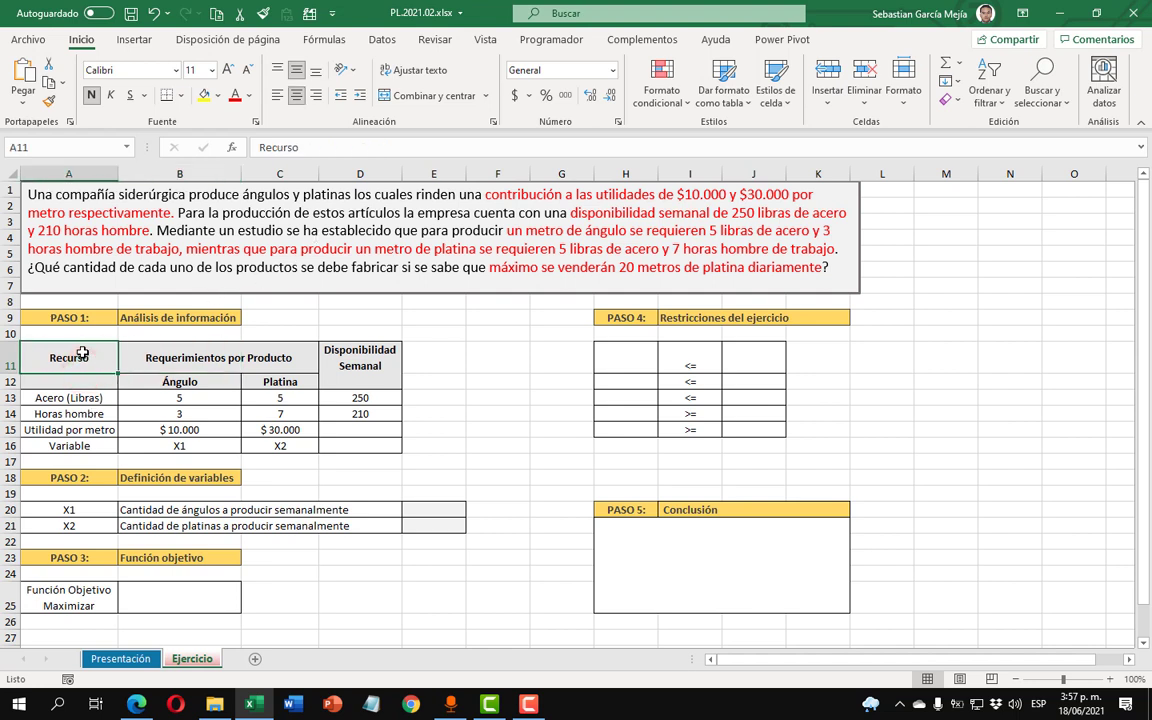
pyautogui.click(85, 398)
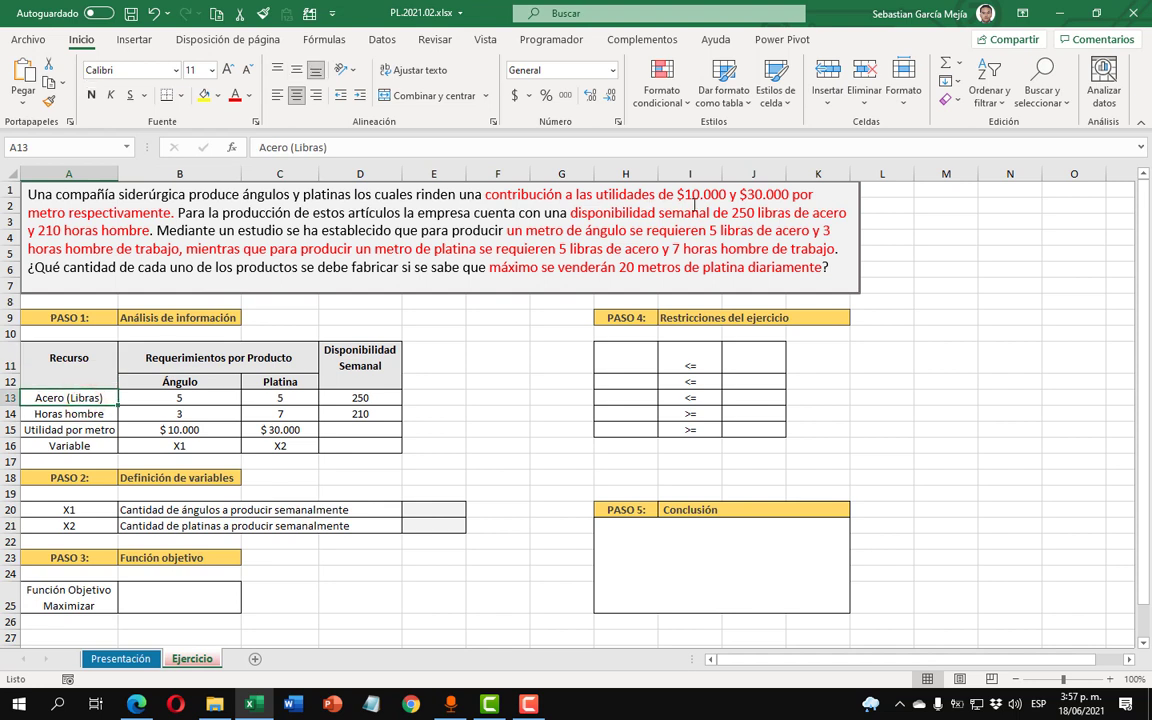
pyautogui.click(80, 412)
pyautogui.click(108, 429)
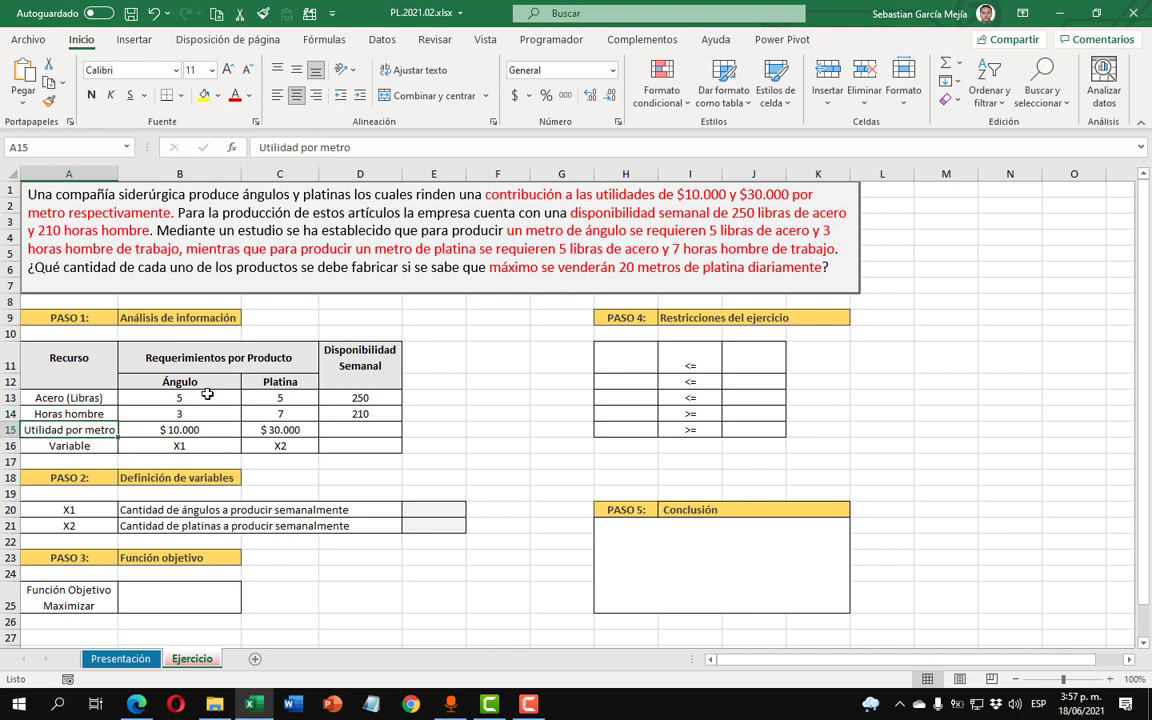
# - Check the Ángulo and Platina steel requirements and profits of $10.000 and $30.000
pyautogui.click(207, 394)
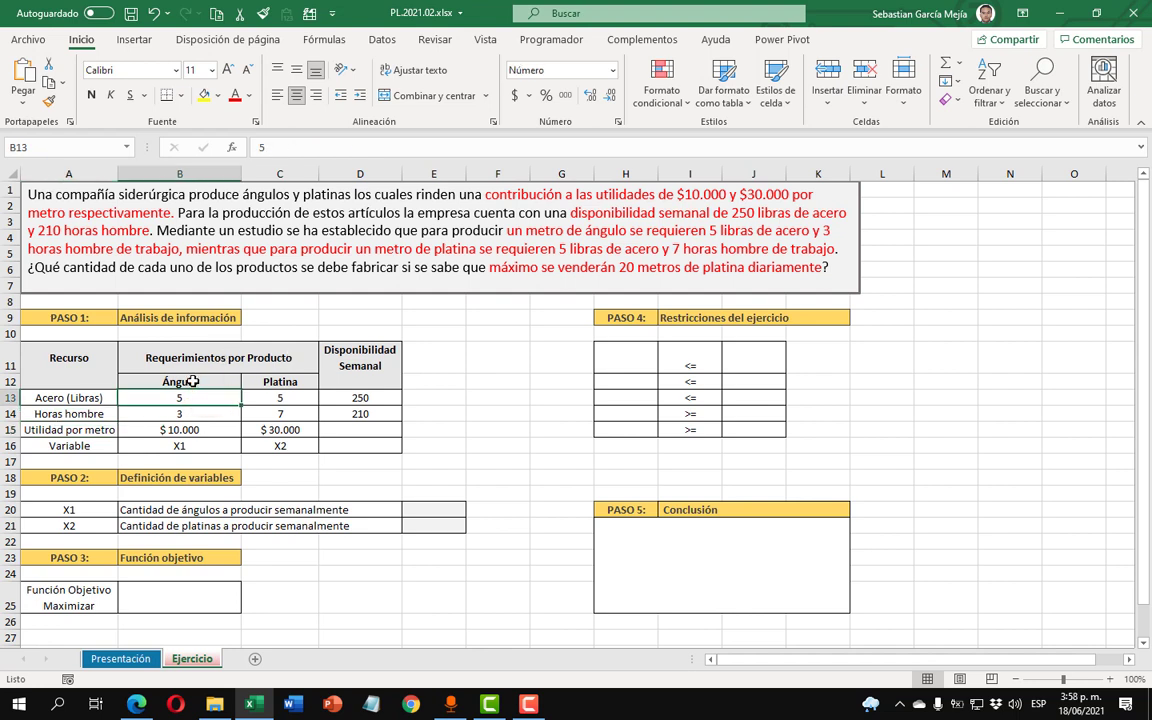
pyautogui.click(192, 381)
pyautogui.click(257, 382)
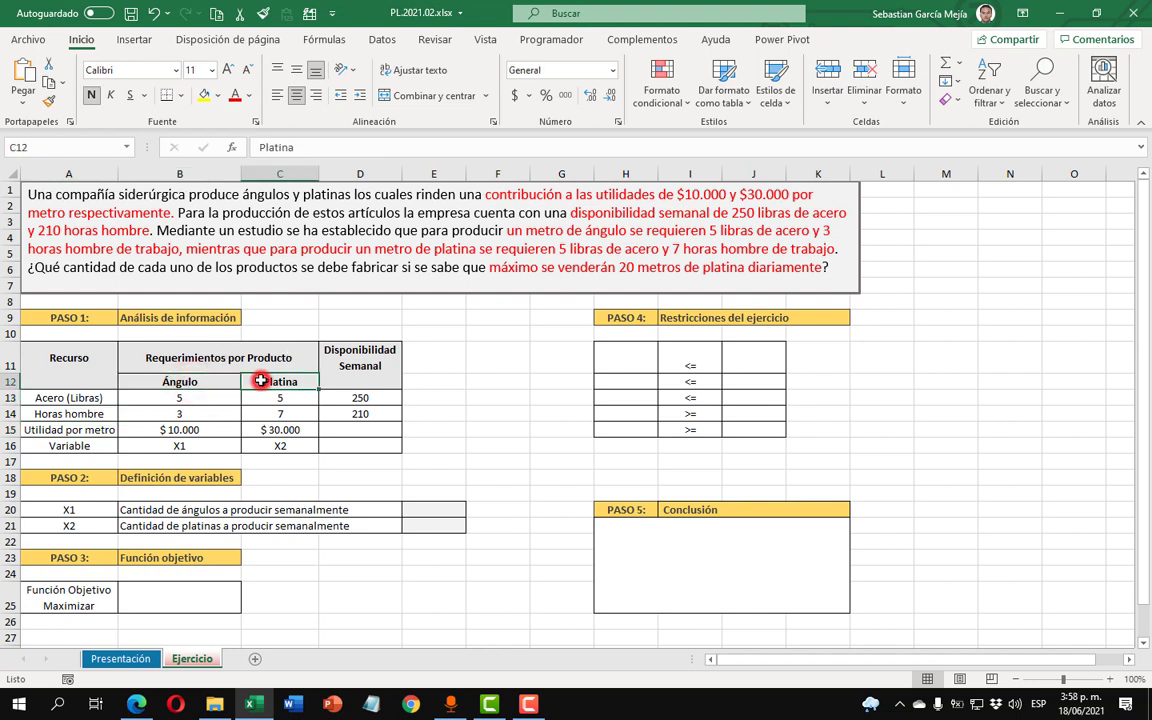
pyautogui.click(205, 397)
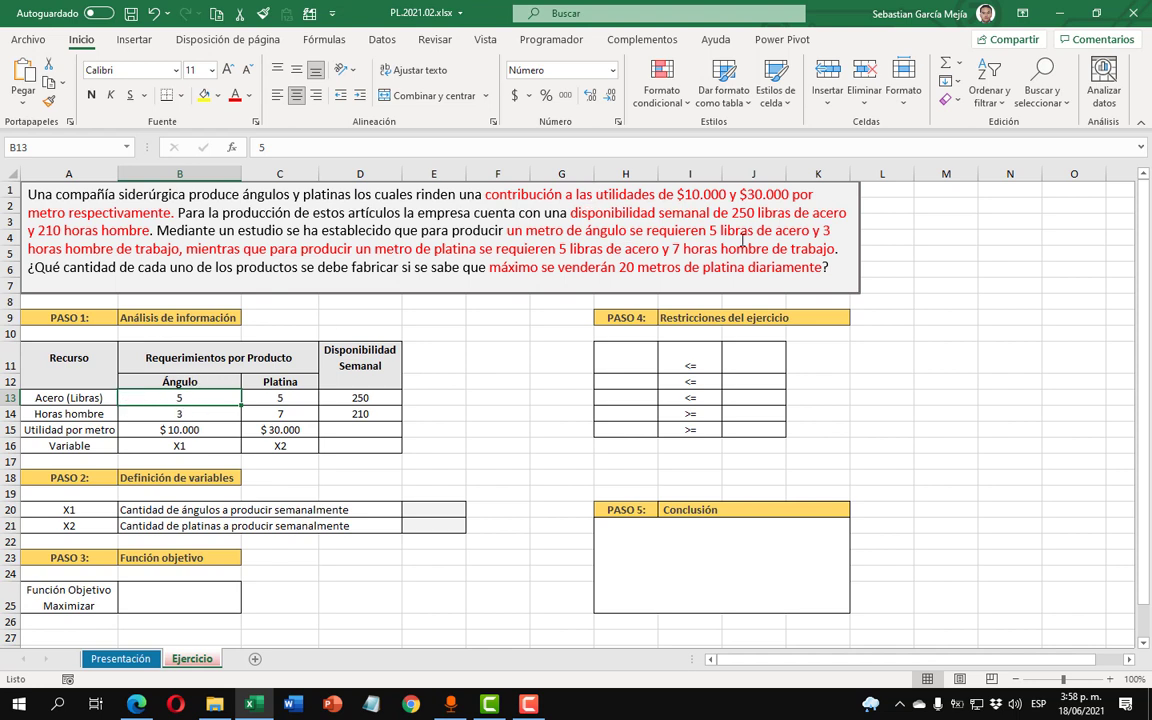
pyautogui.click(197, 429)
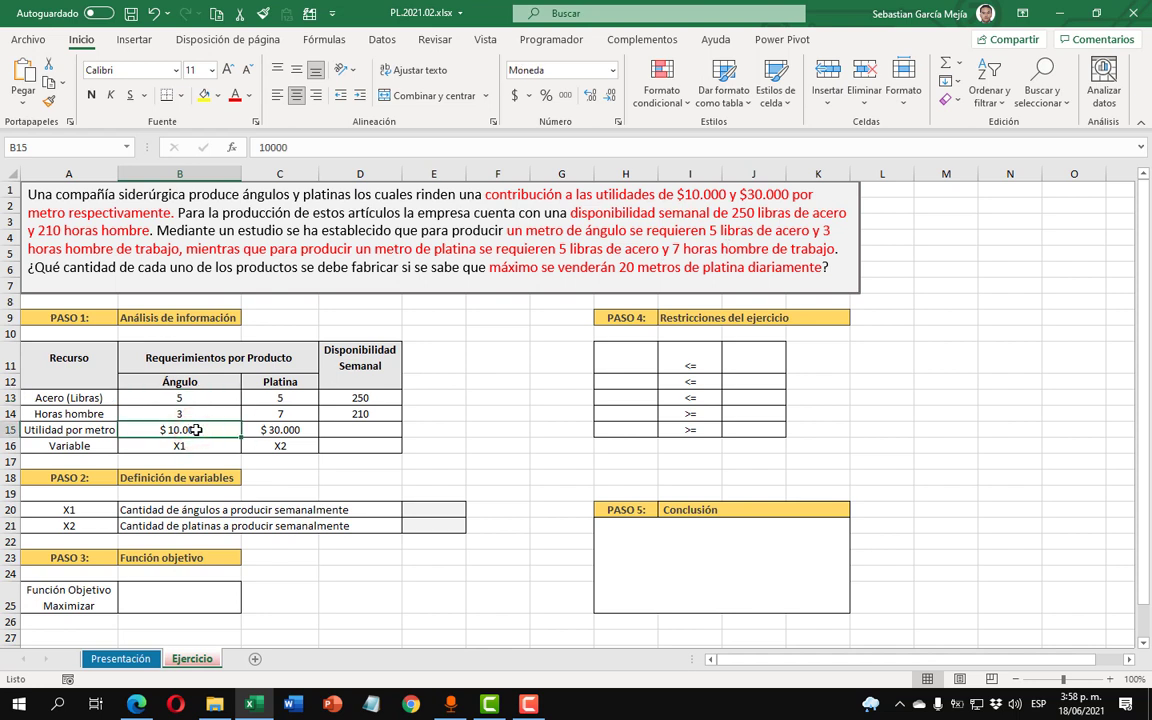
pyautogui.click(295, 399)
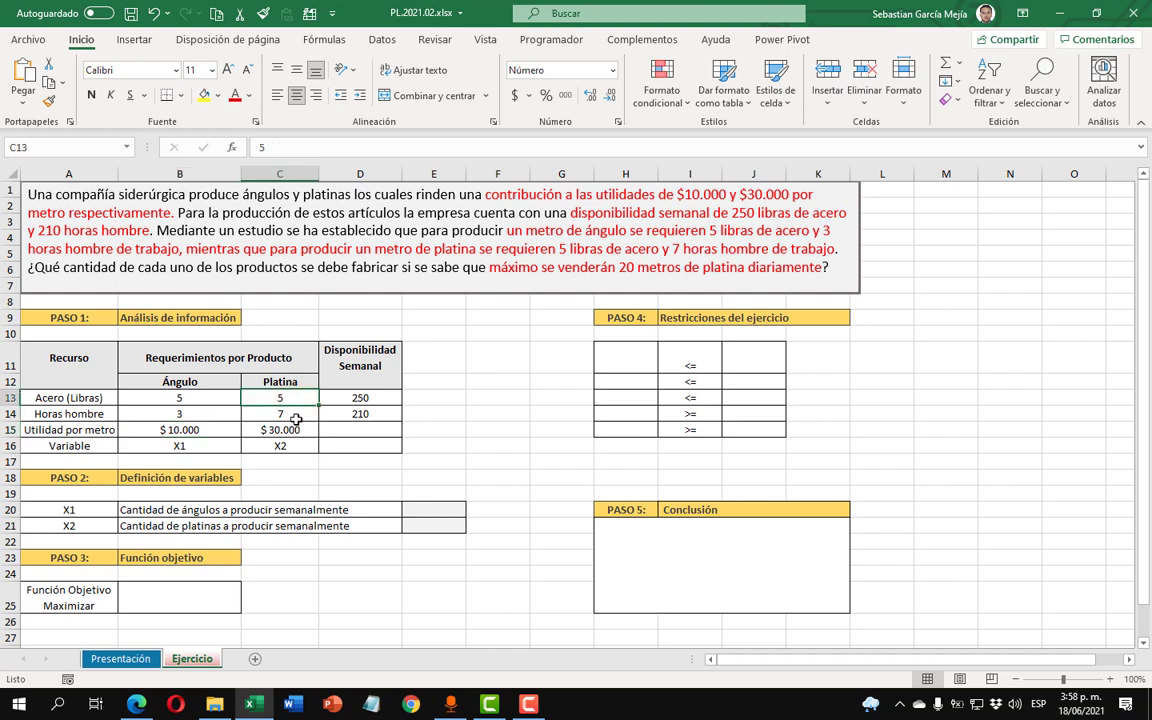
pyautogui.click(296, 429)
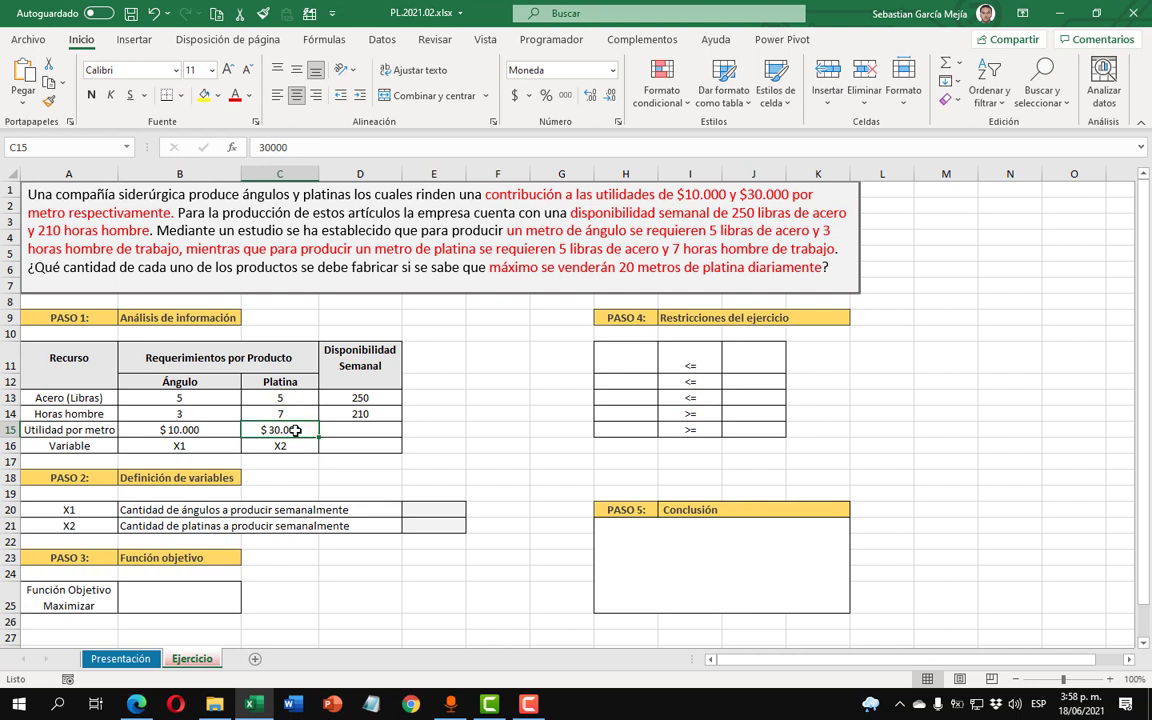
# - Check the availabilities of 250 libras of steel and 210 horas hombre
pyautogui.click(365, 398)
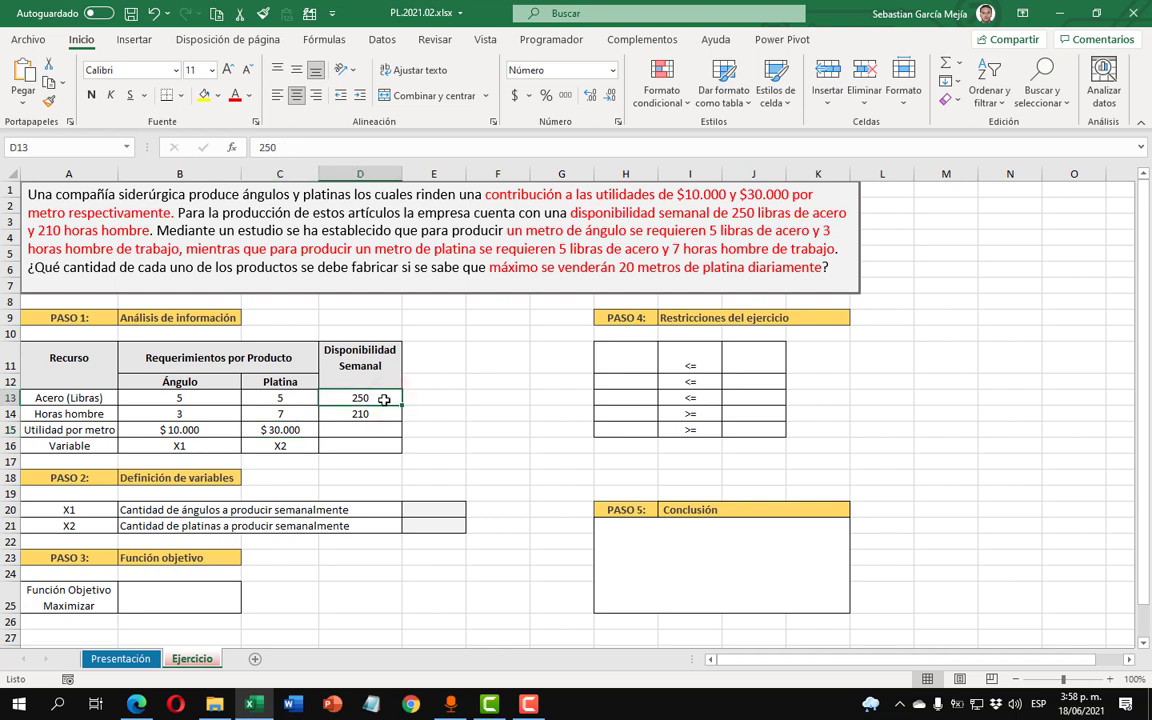
pyautogui.click(371, 414)
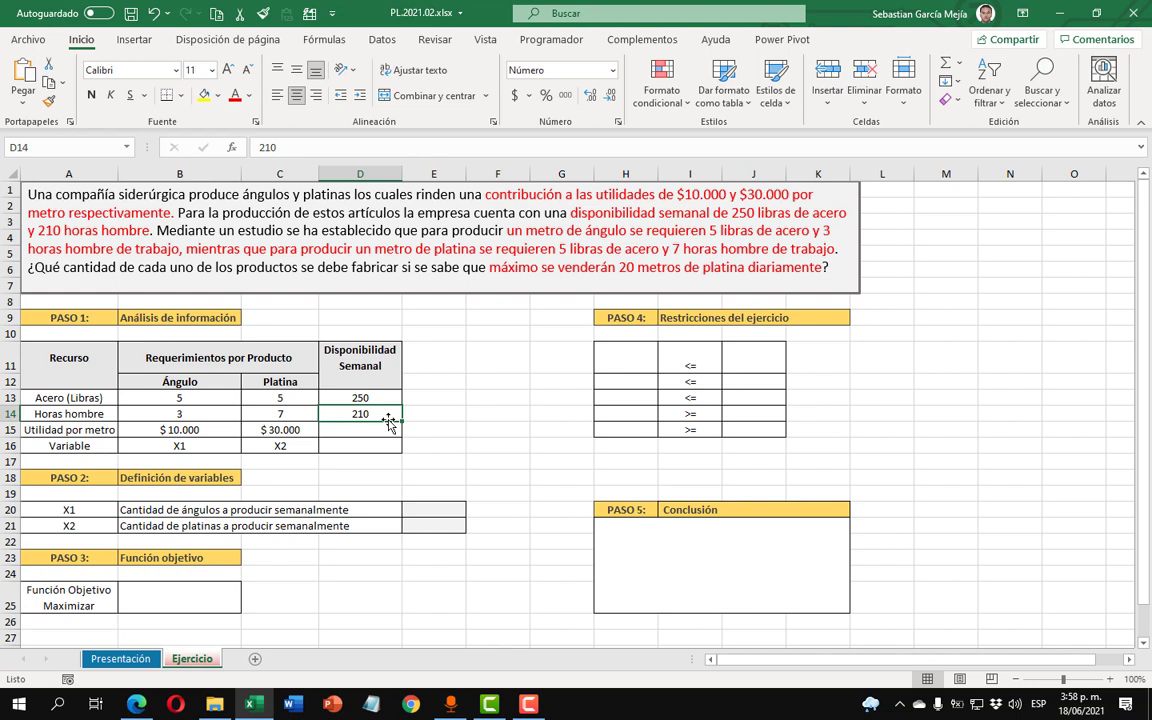
pyautogui.click(369, 460)
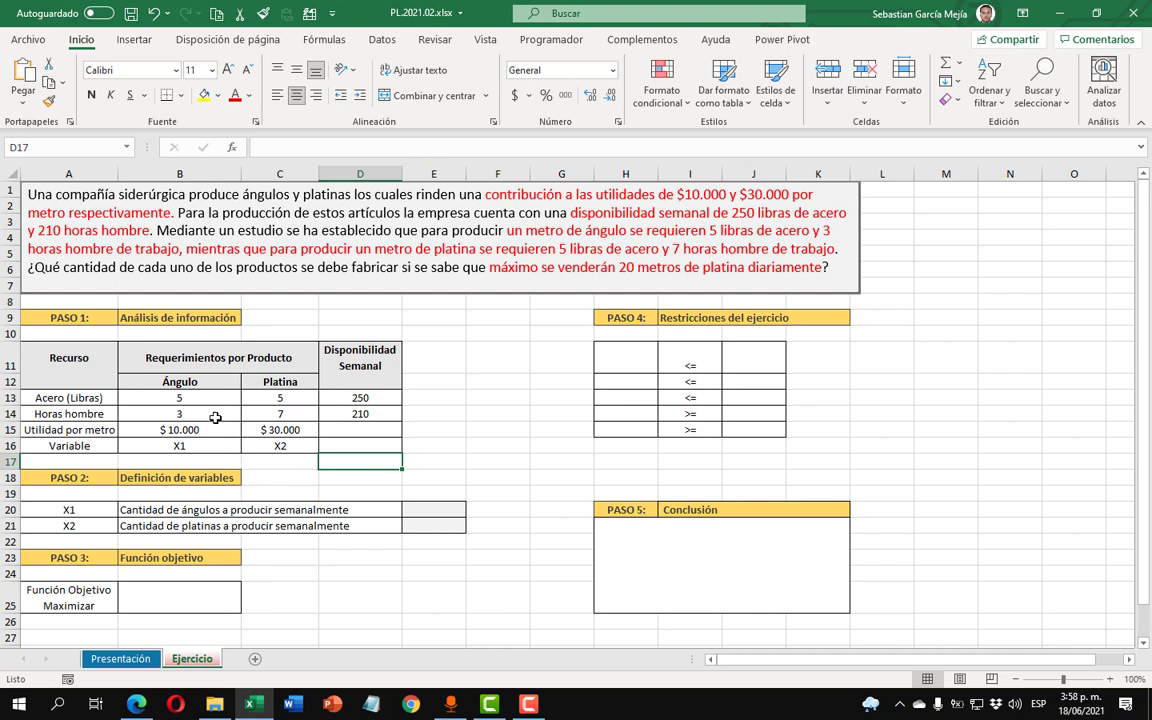
# - Review the Variable row with Ángulo as X1 and Platina as X2, then PASO 2
pyautogui.click(102, 449)
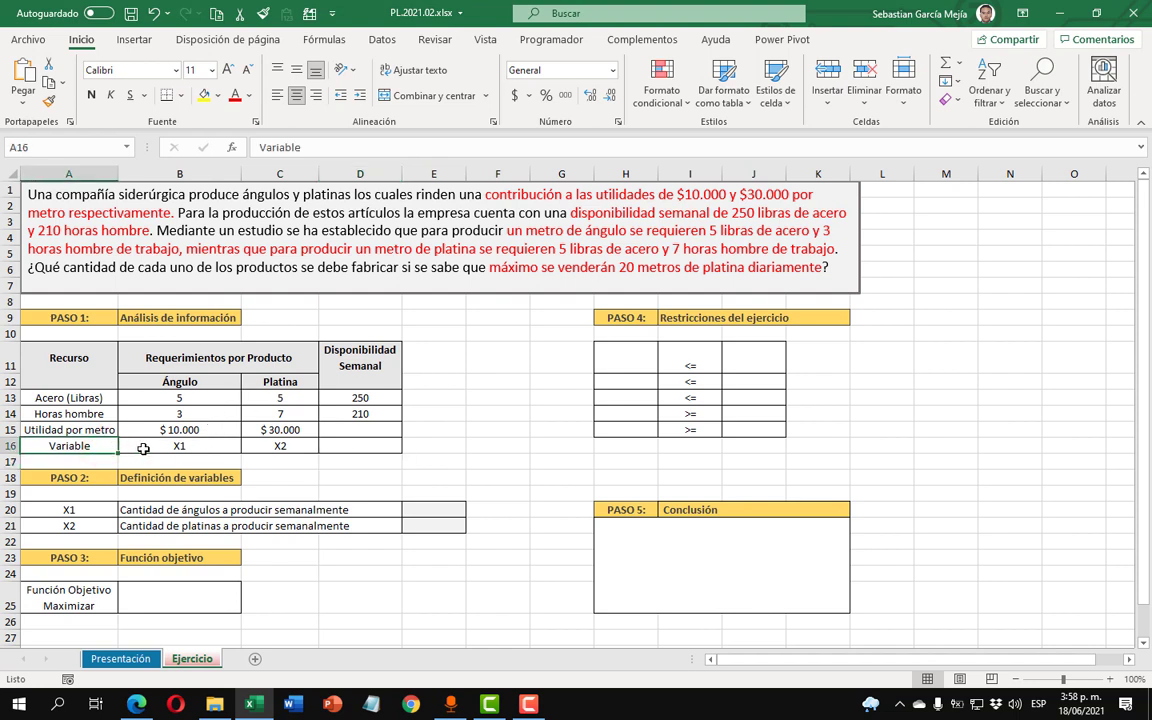
pyautogui.click(204, 446)
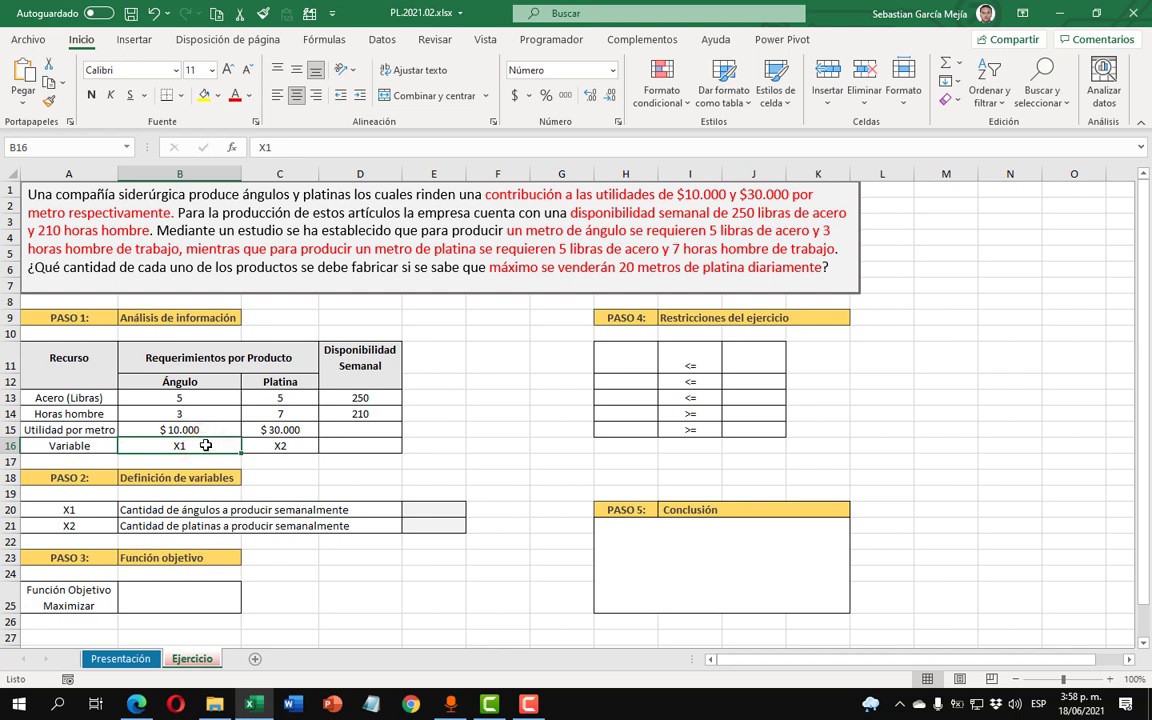
pyautogui.click(278, 446)
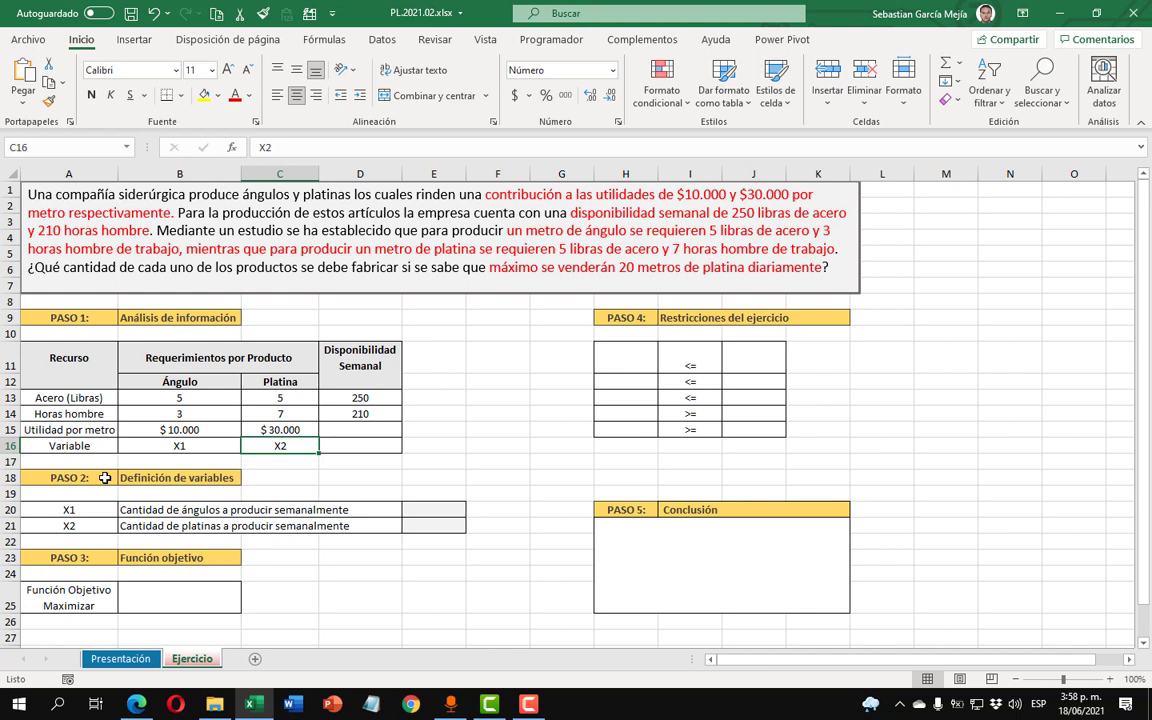
pyautogui.click(160, 478)
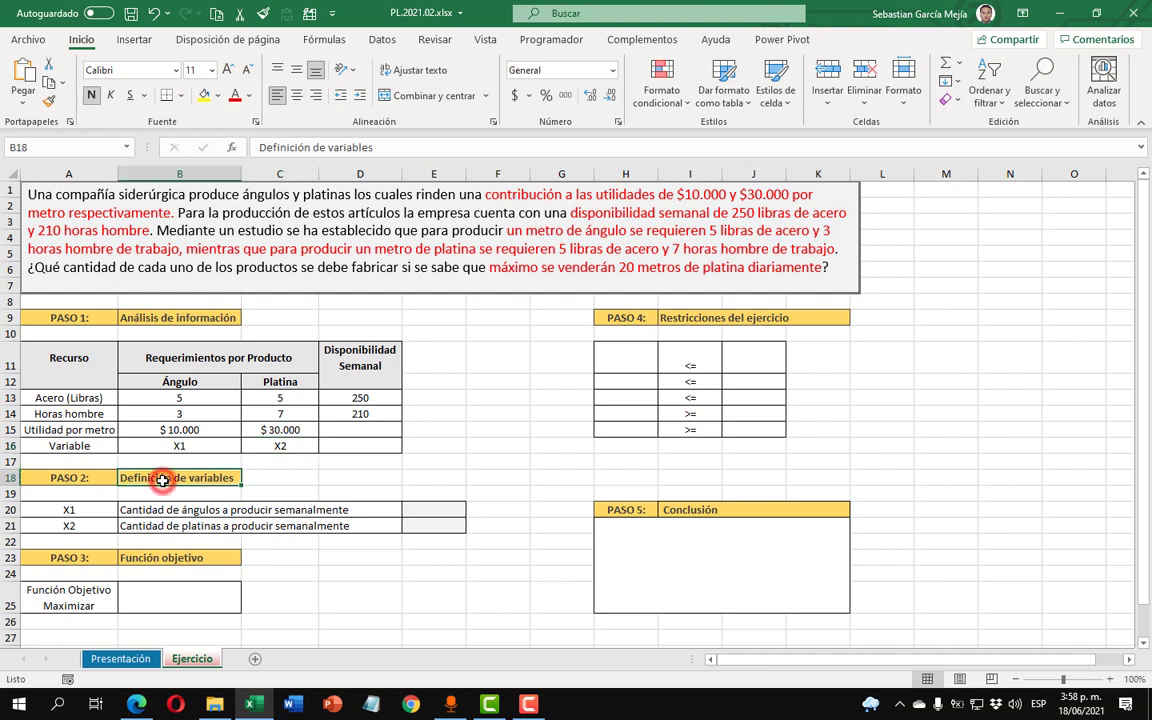
pyautogui.click(89, 511)
pyautogui.click(155, 510)
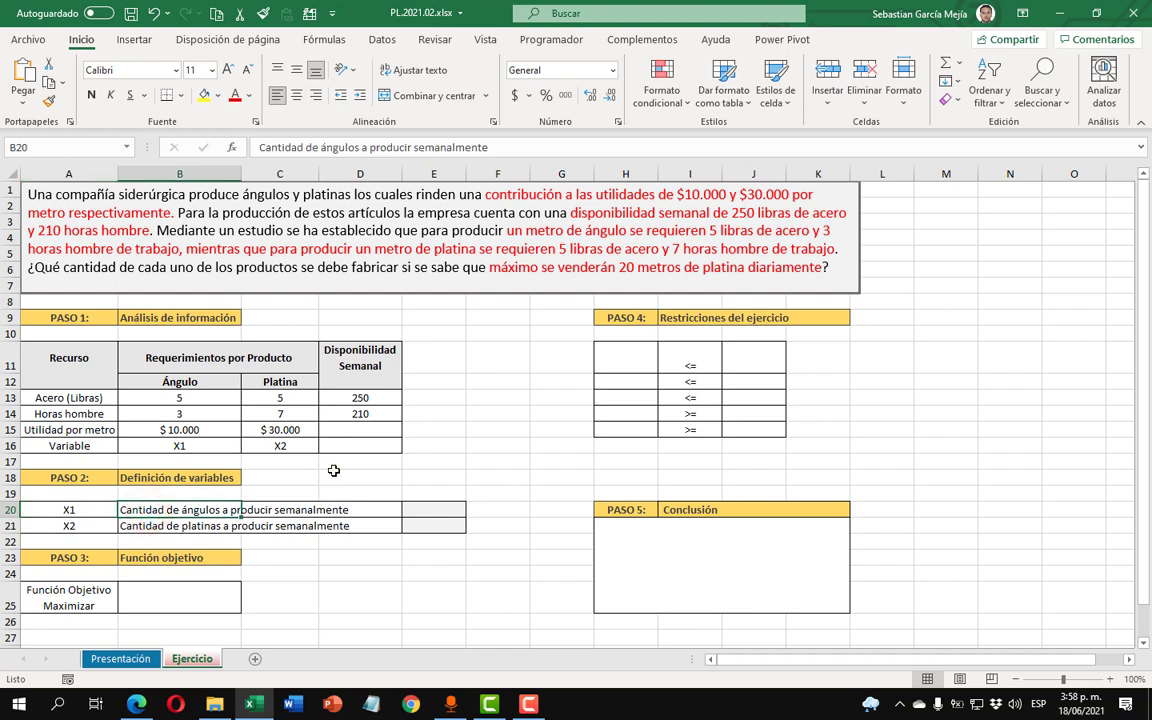
pyautogui.click(82, 526)
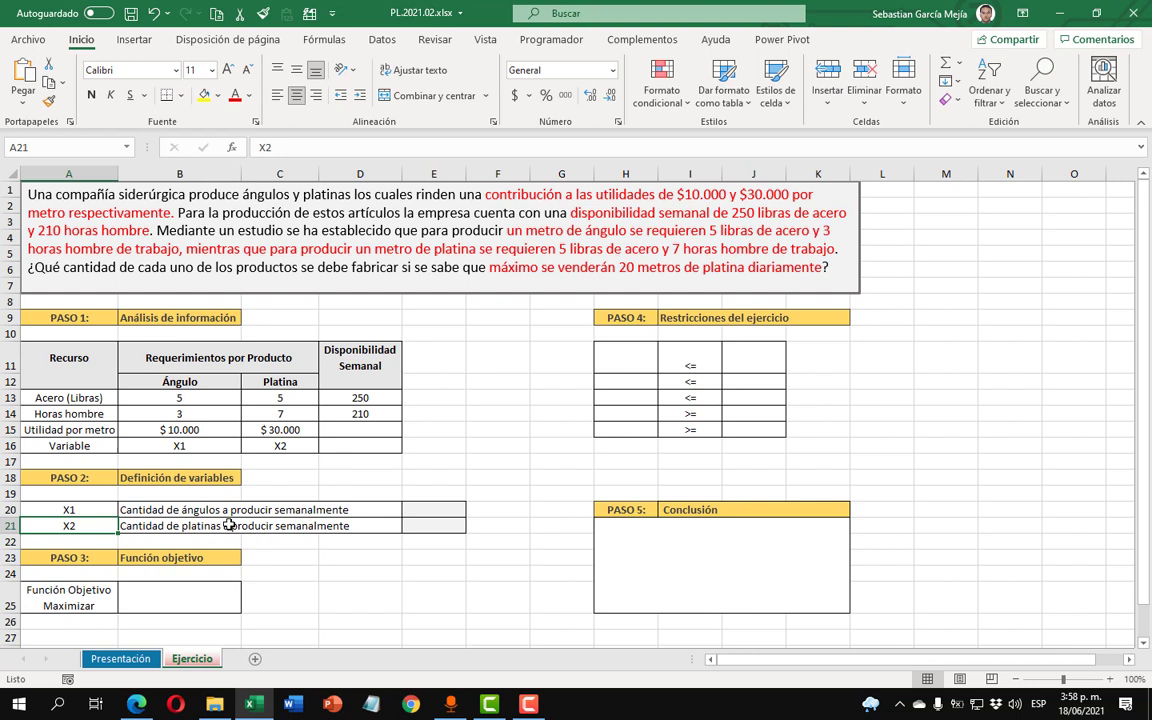
pyautogui.click(434, 522)
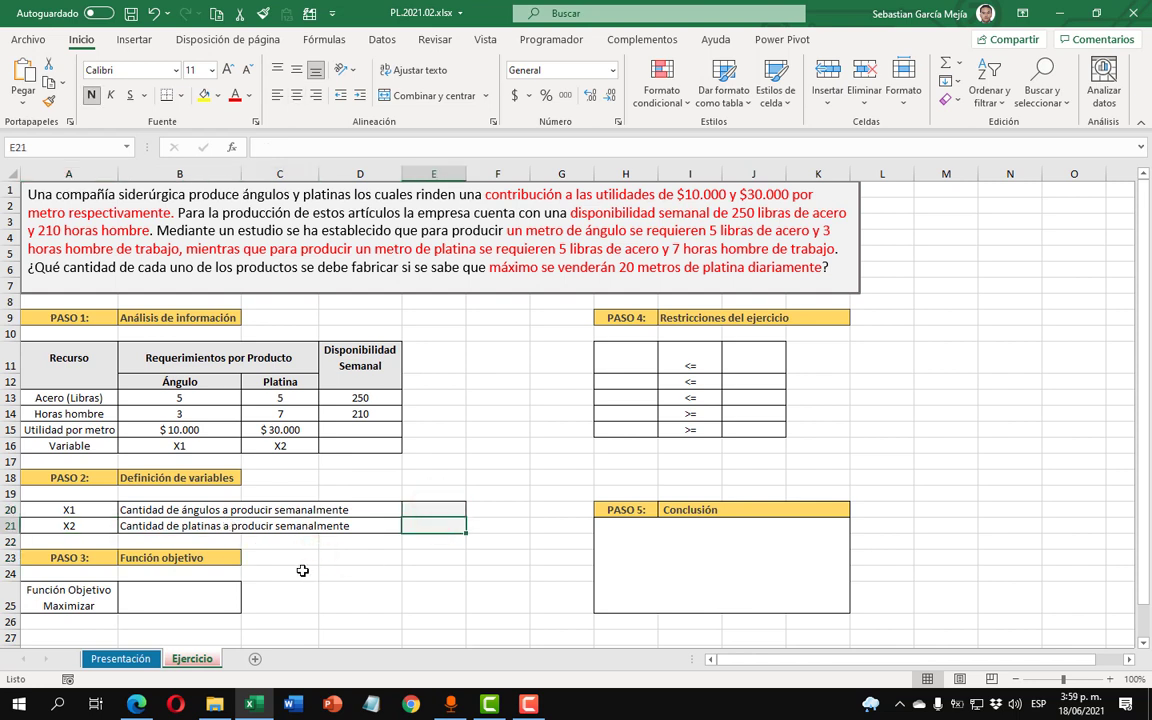
pyautogui.click(215, 600)
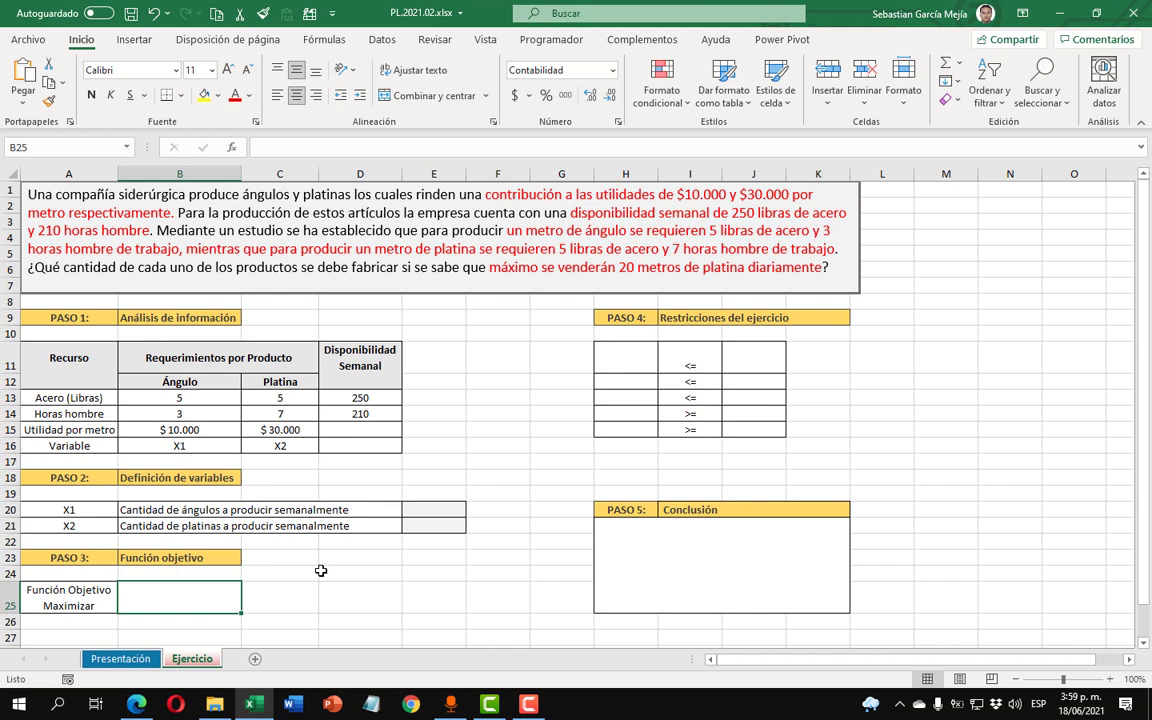
# - Enter the objective formula =E20*B15+E21*C15 in the Maximizar cell B25
pyautogui.write('=')
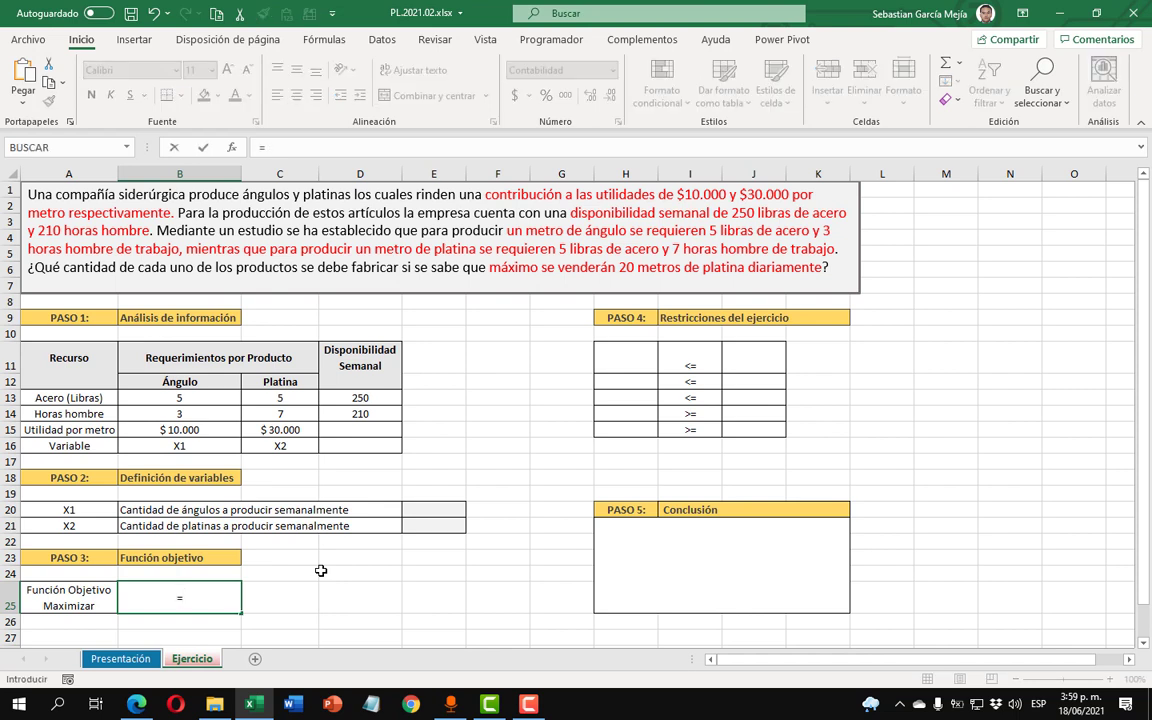
pyautogui.click(441, 512)
pyautogui.write('*')
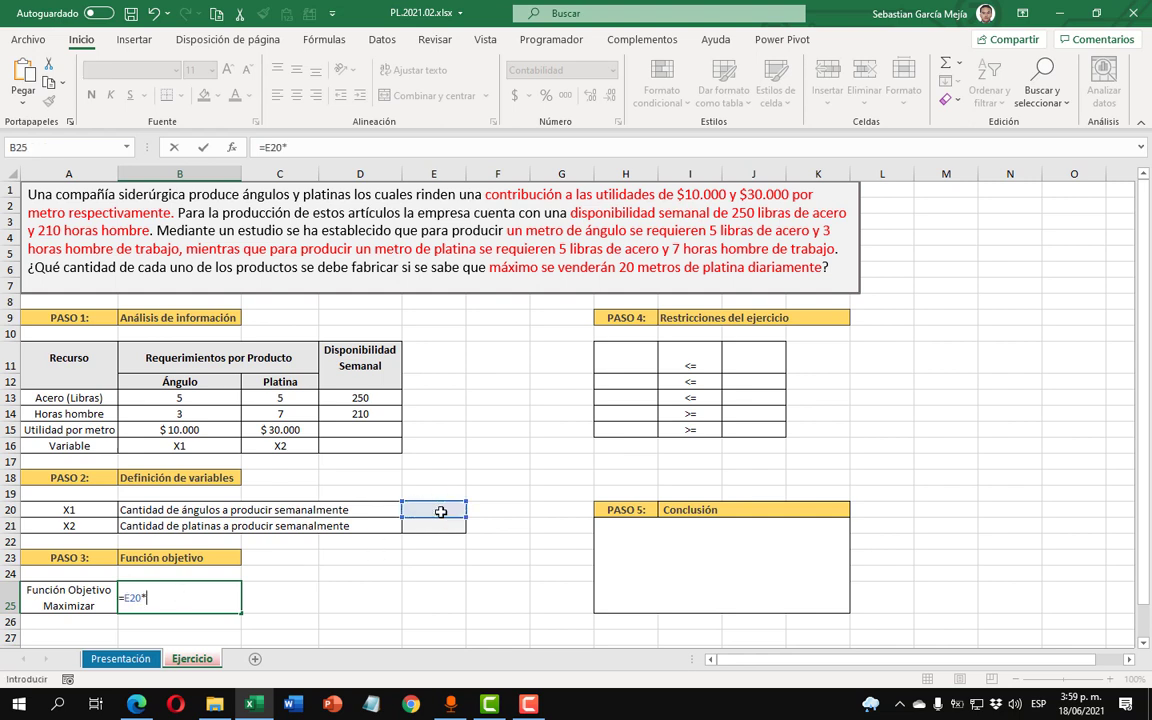
pyautogui.click(200, 428)
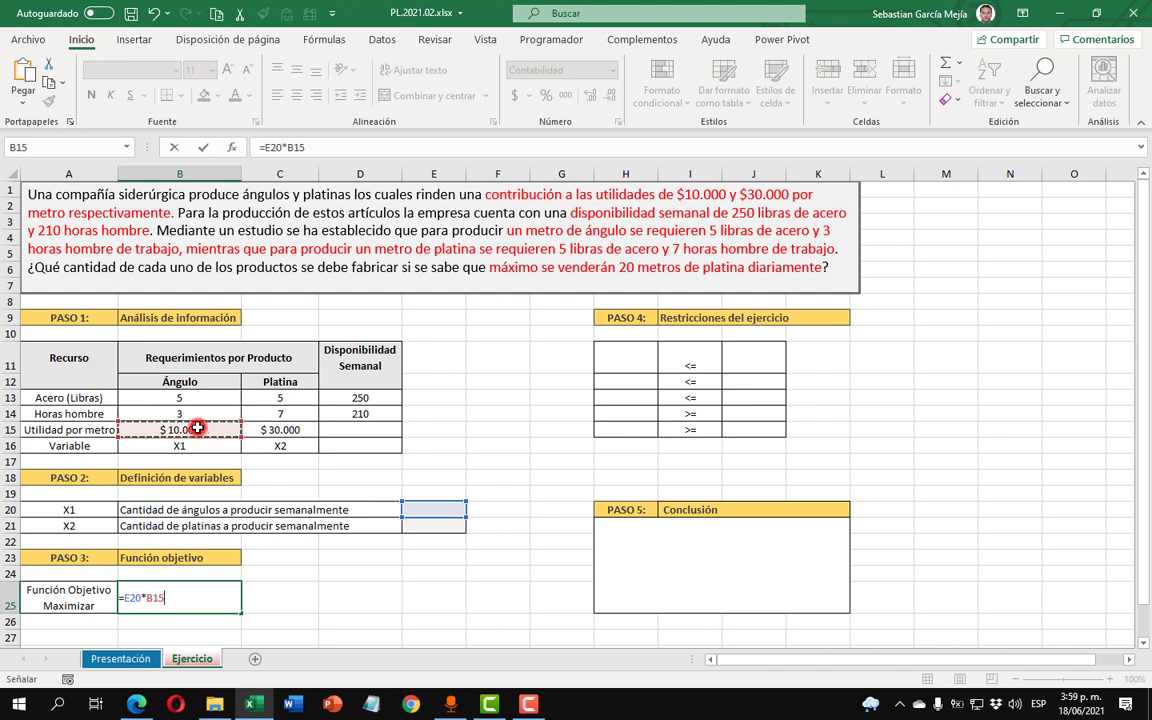
pyautogui.write('+')
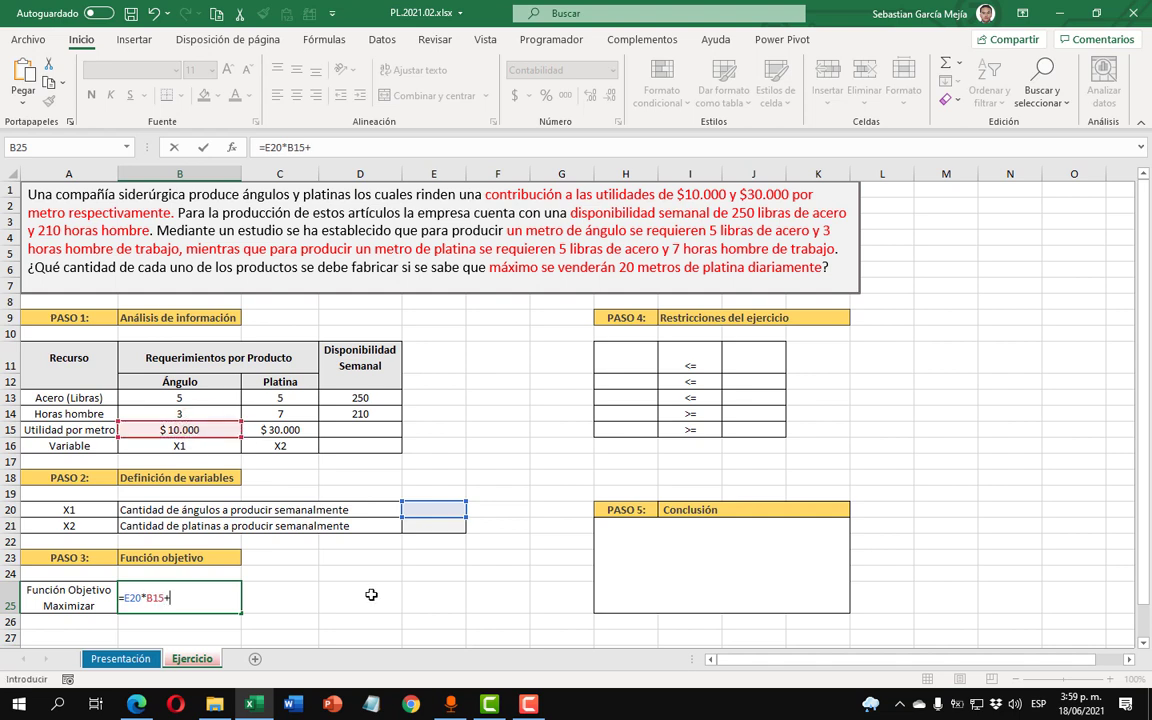
pyautogui.click(439, 526)
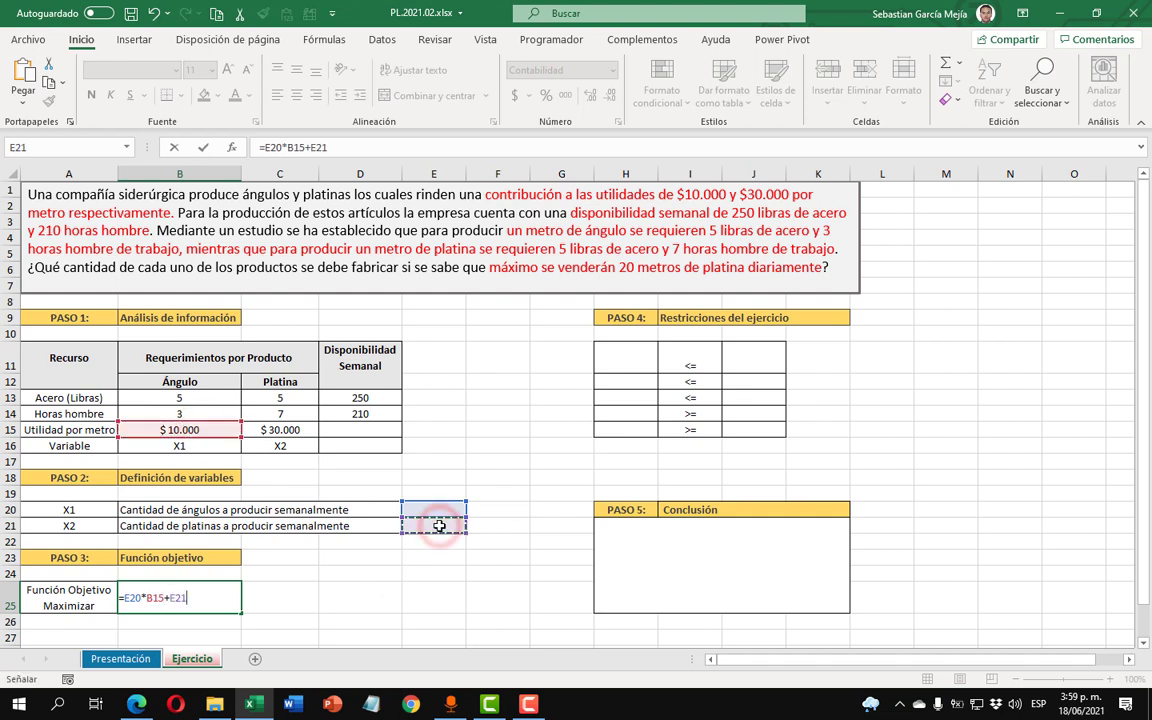
pyautogui.write('*')
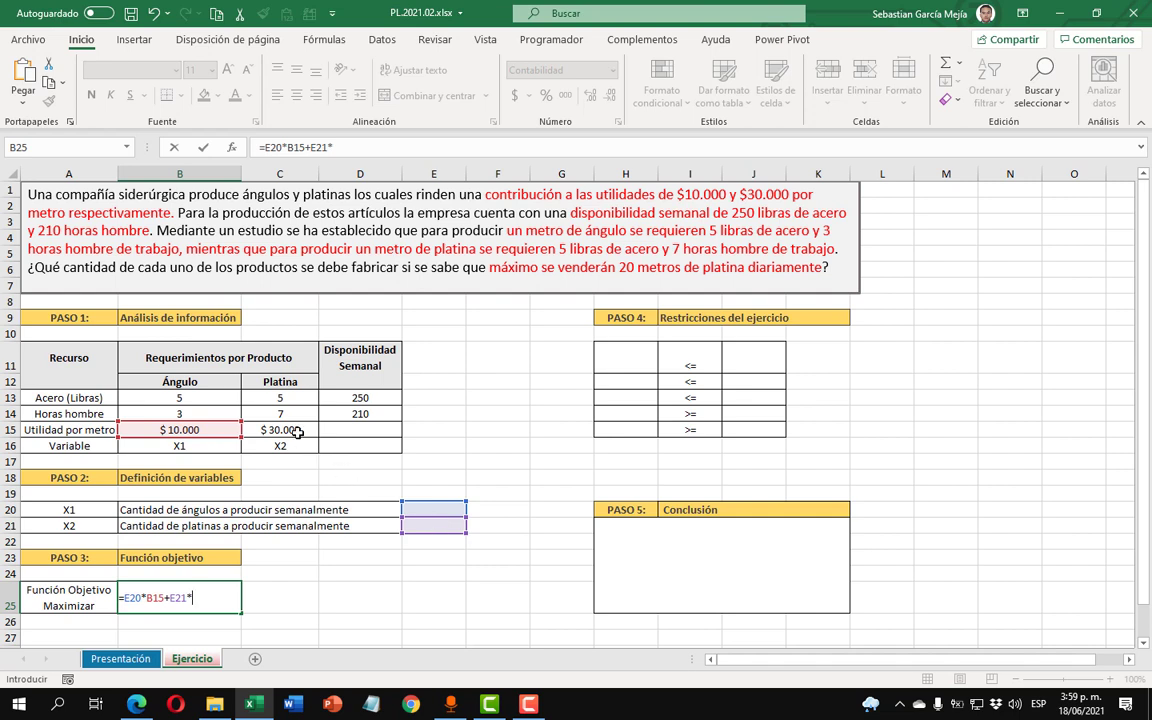
pyautogui.click(297, 430)
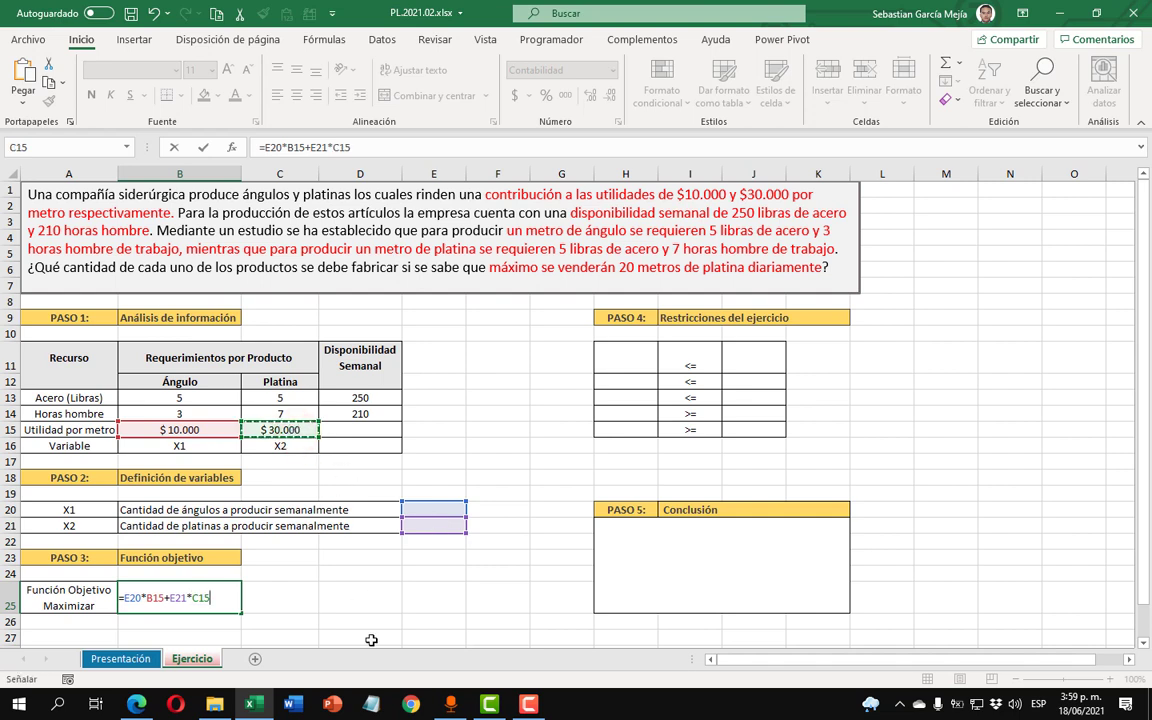
pyautogui.press('Return')
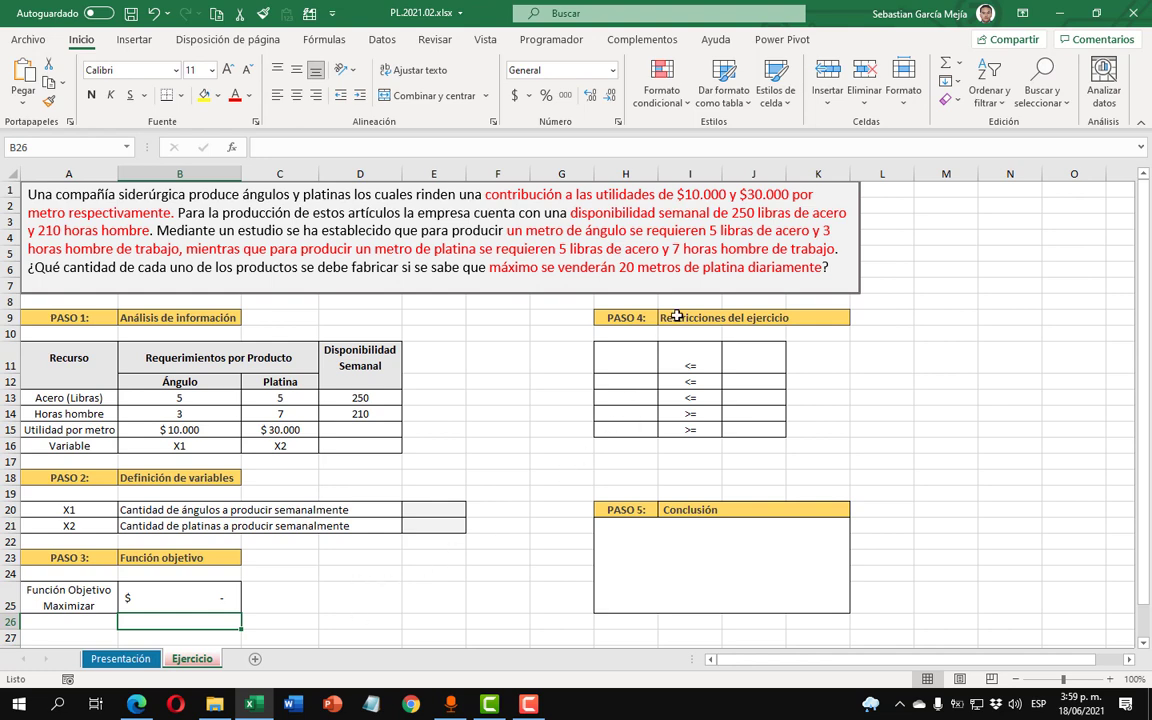
# - Enter the steel-use formula =E20*B13+E21*C13 in H11
pyautogui.click(665, 319)
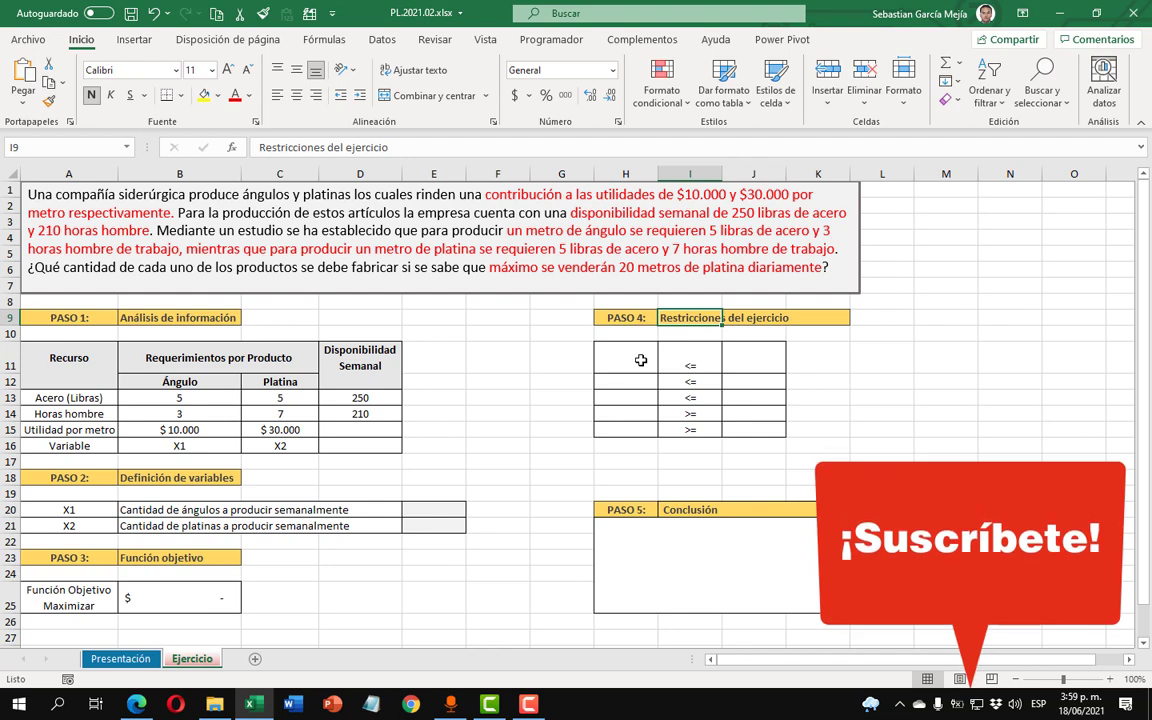
pyautogui.click(638, 357)
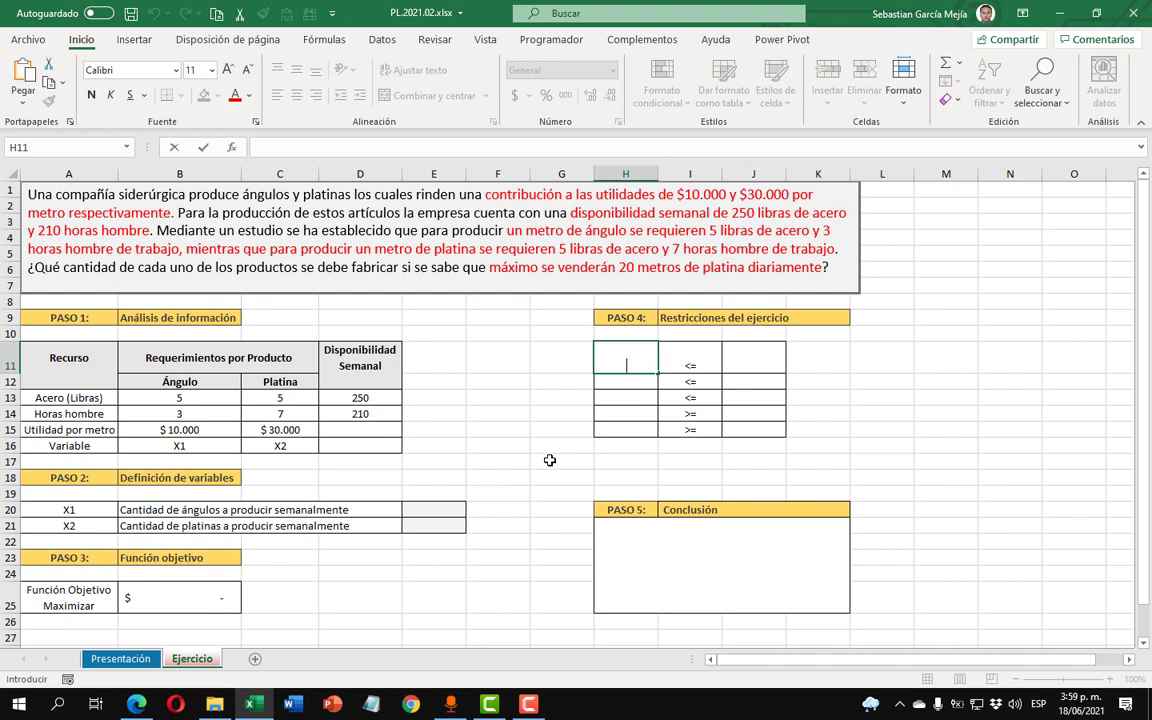
pyautogui.write('=')
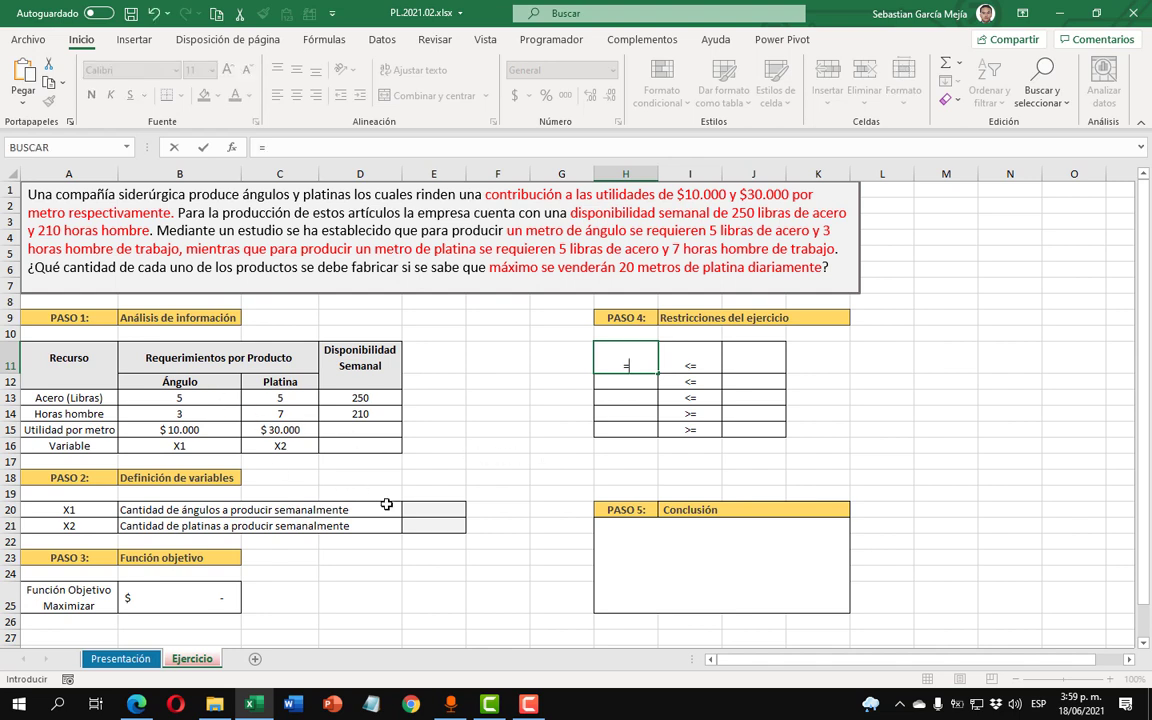
pyautogui.click(417, 508)
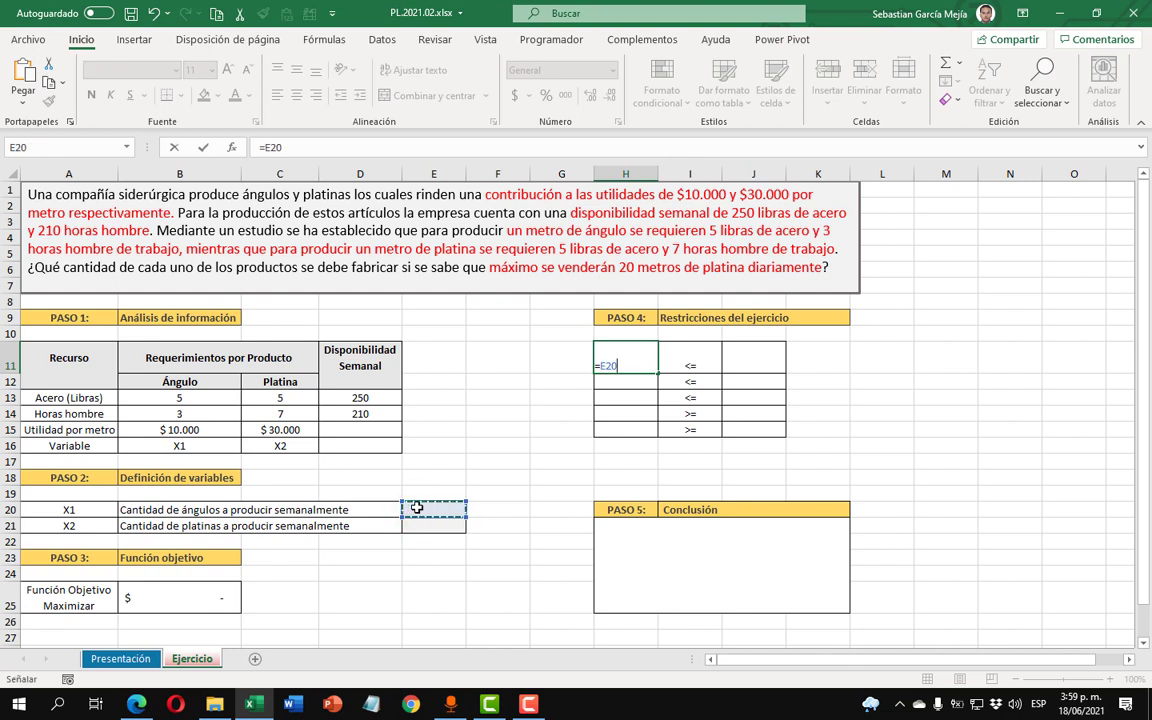
pyautogui.write('*')
pyautogui.click(201, 398)
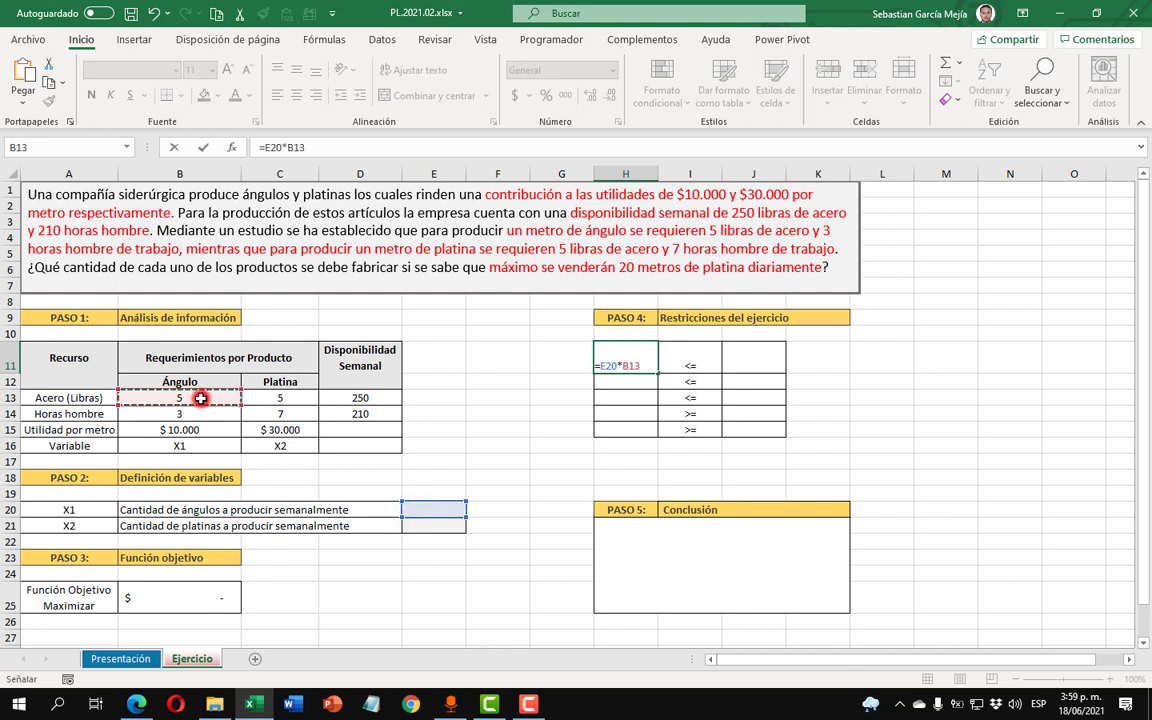
pyautogui.write('+')
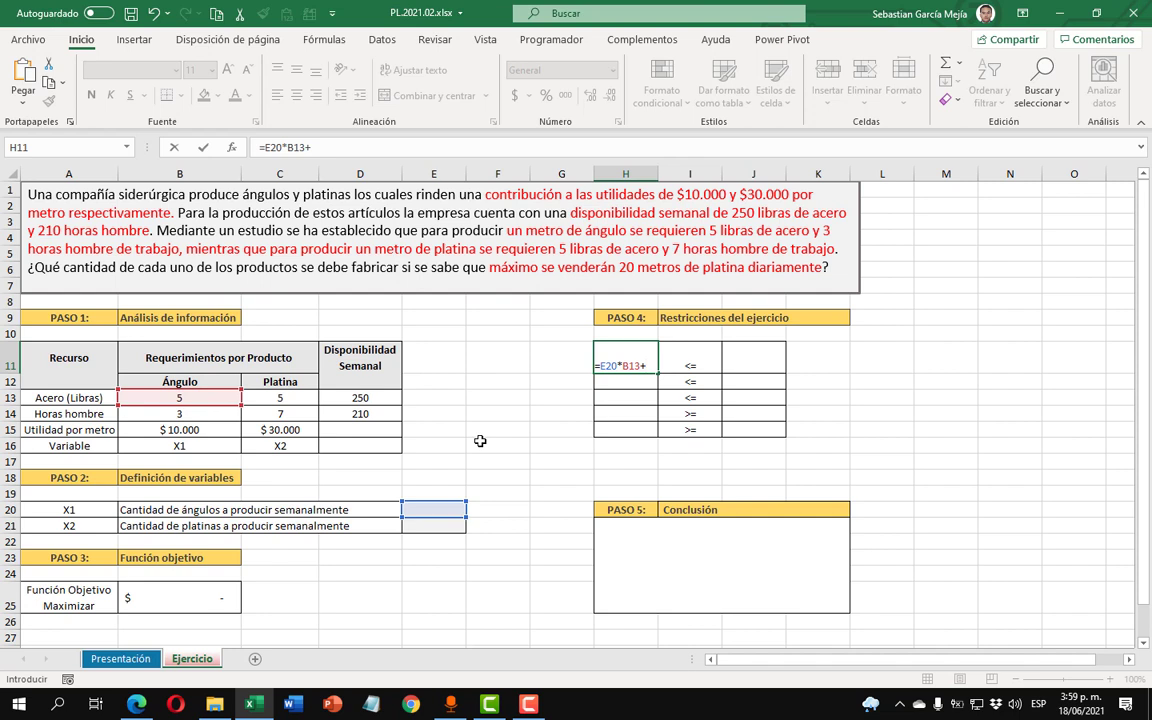
pyautogui.click(434, 526)
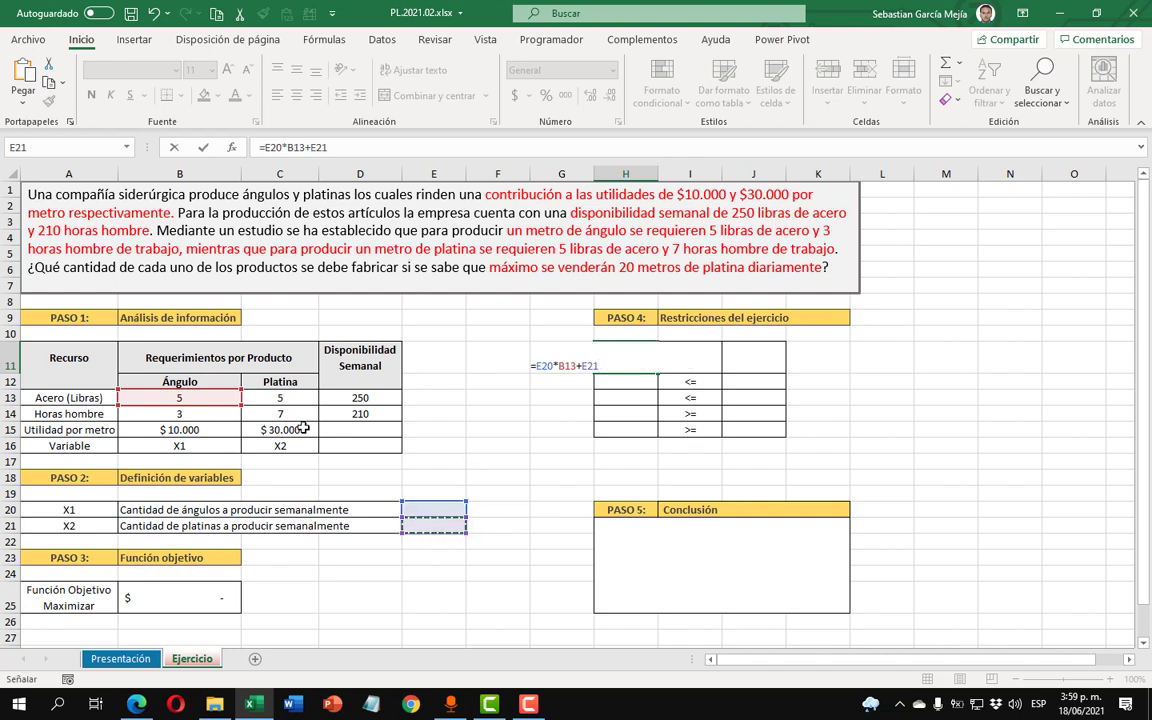
pyautogui.write('*')
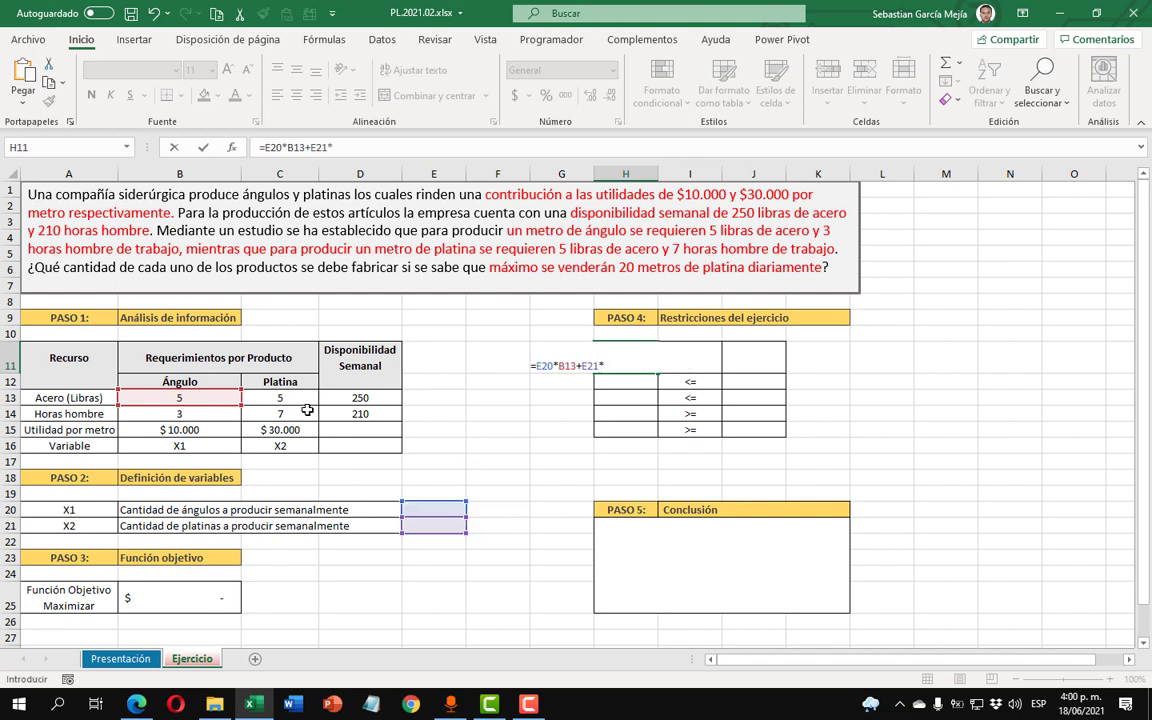
pyautogui.click(288, 397)
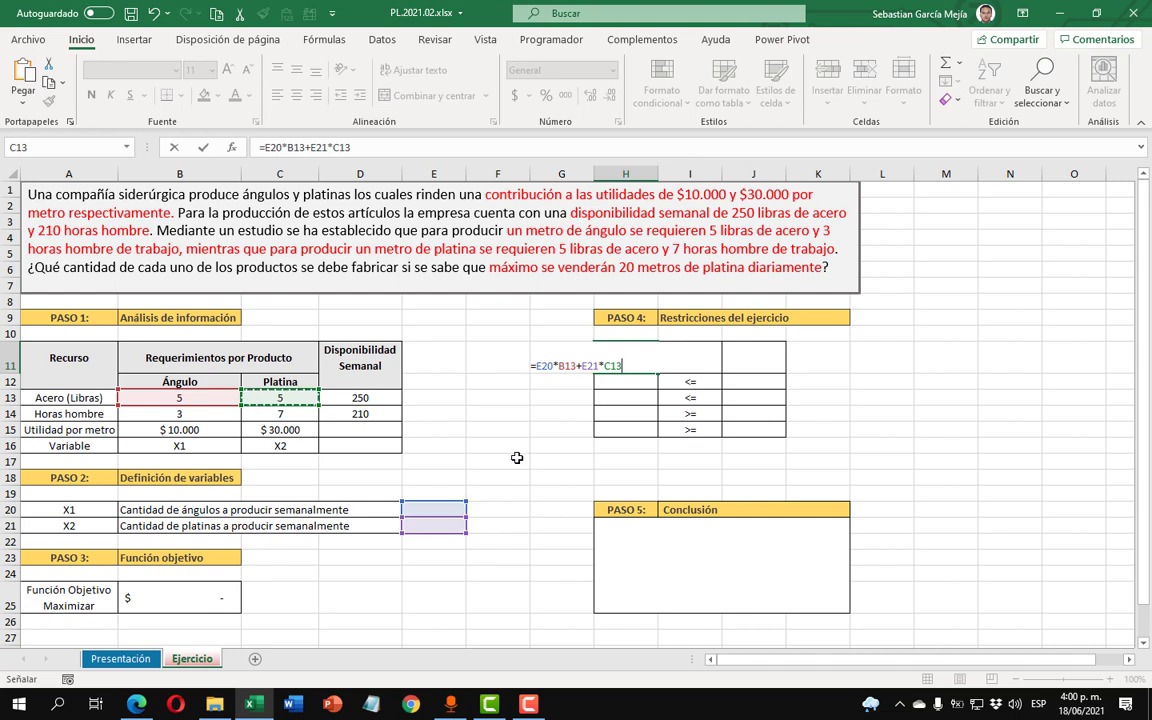
pyautogui.press('Return')
# - Set the steel restriction limit in J11 to 250
pyautogui.click(750, 362)
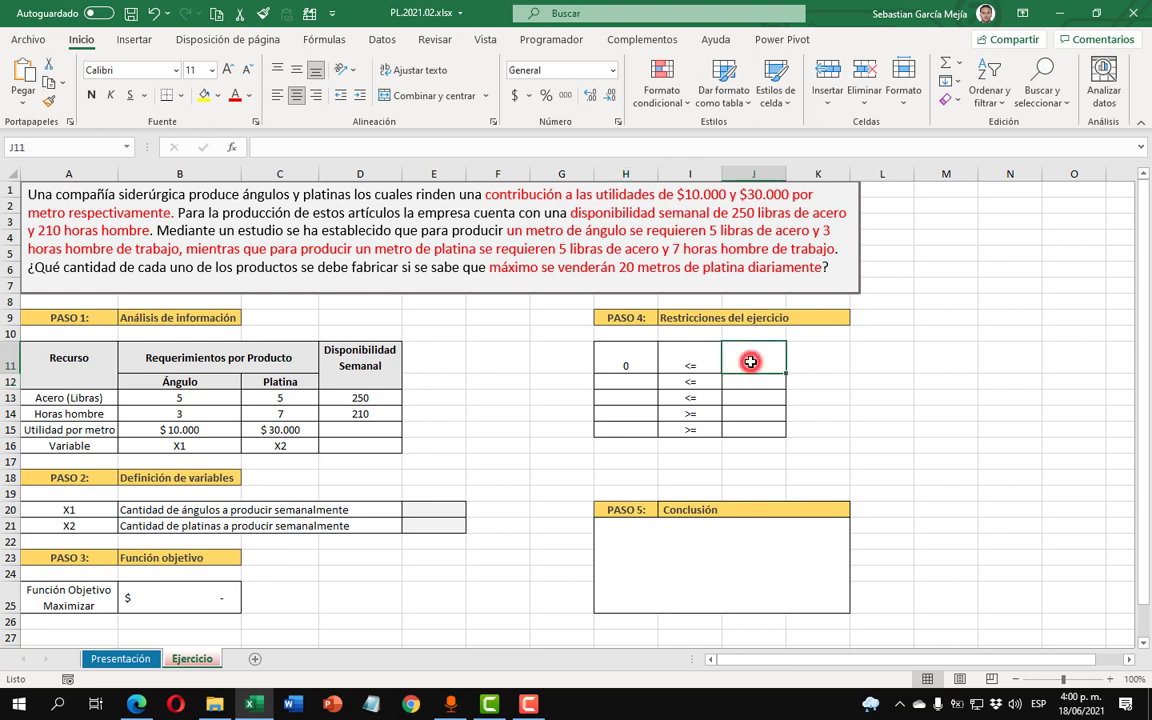
pyautogui.write('250')
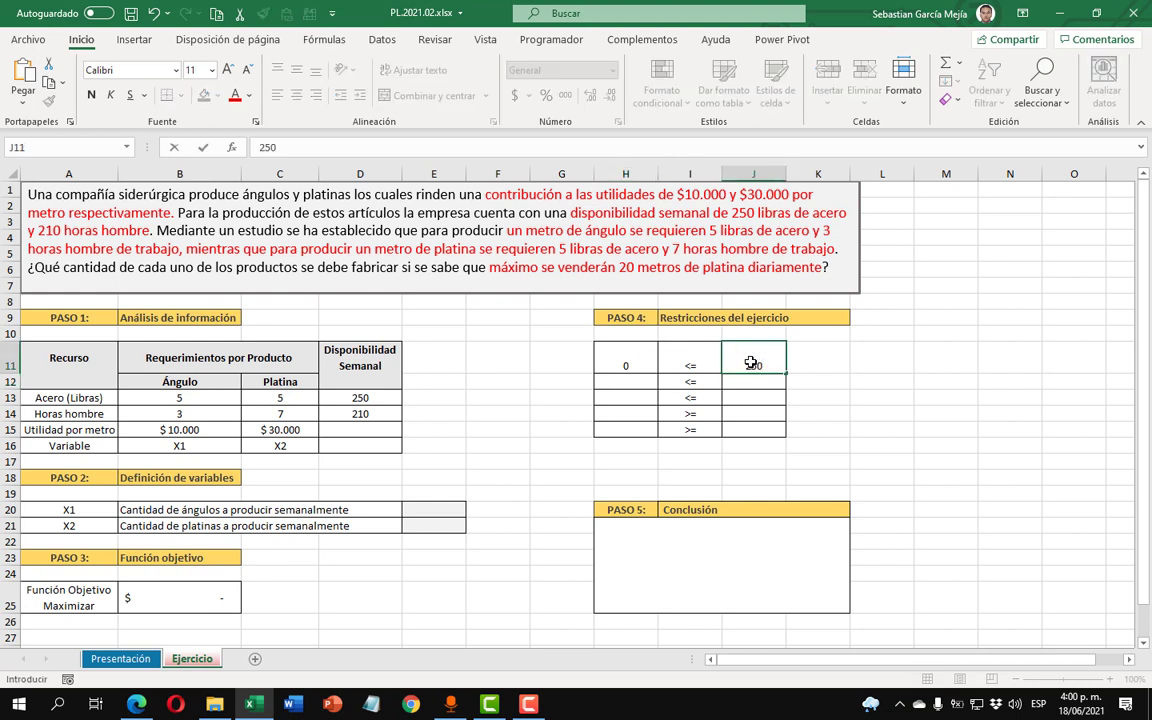
pyautogui.press('Return')
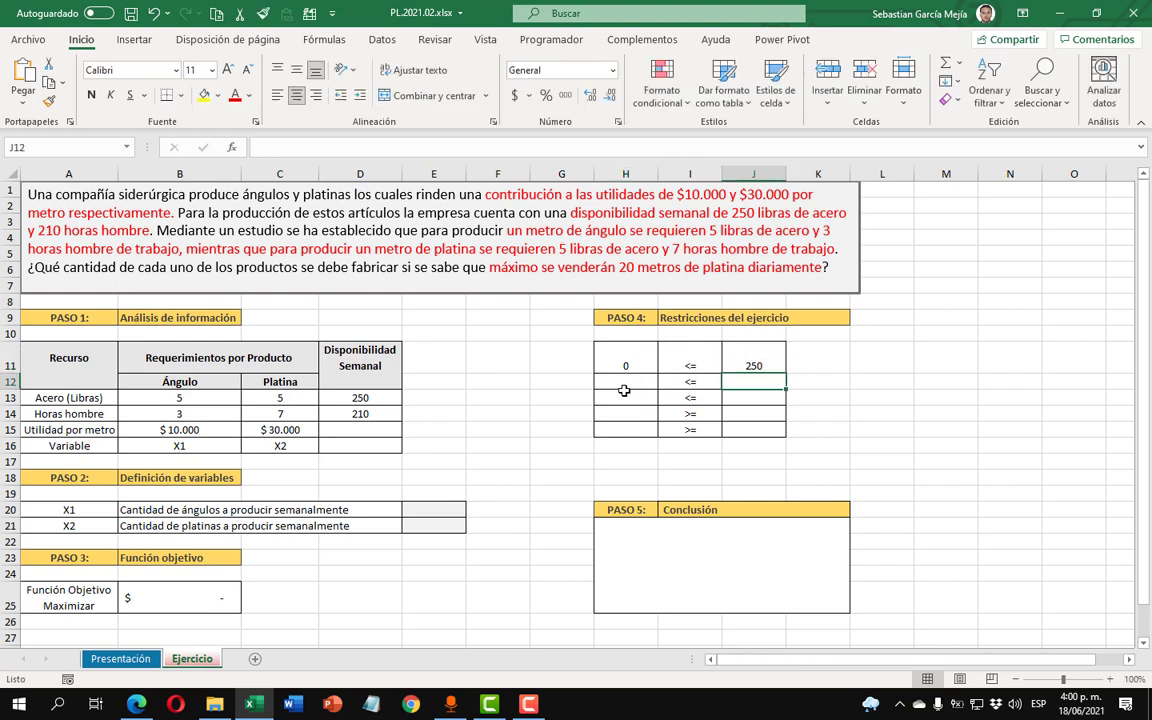
# - Enter the labour-hours formula =E20*B14+E21*C14 in H12
pyautogui.click(630, 386)
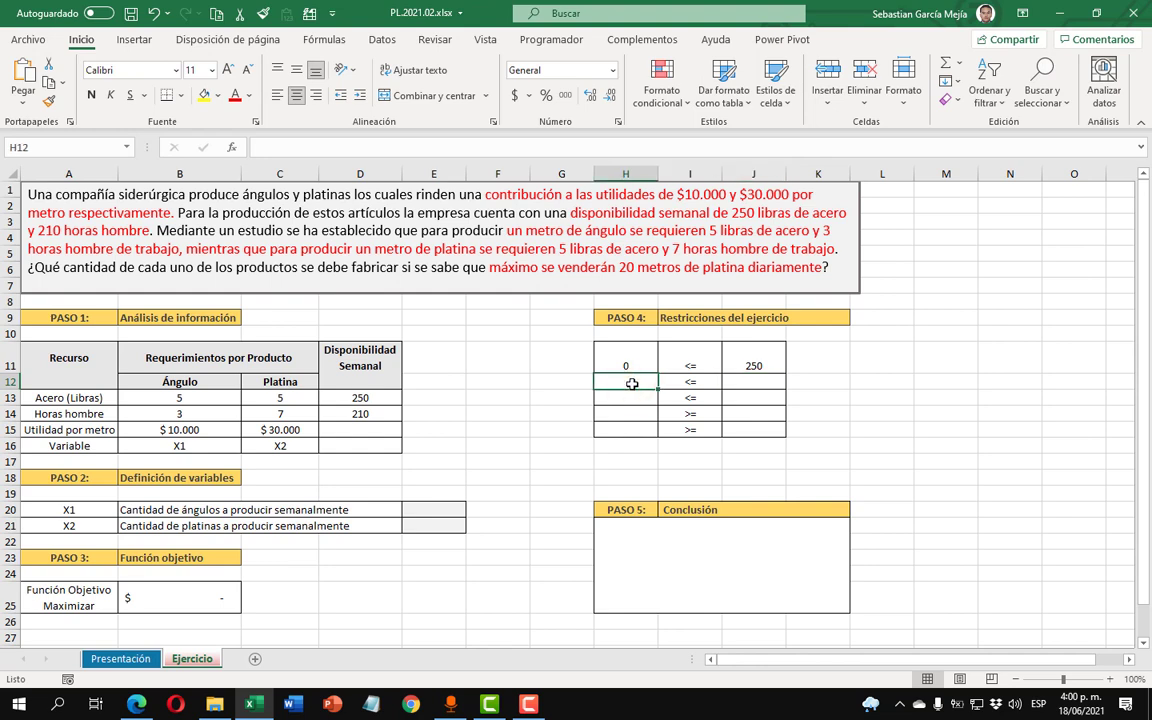
pyautogui.write('=')
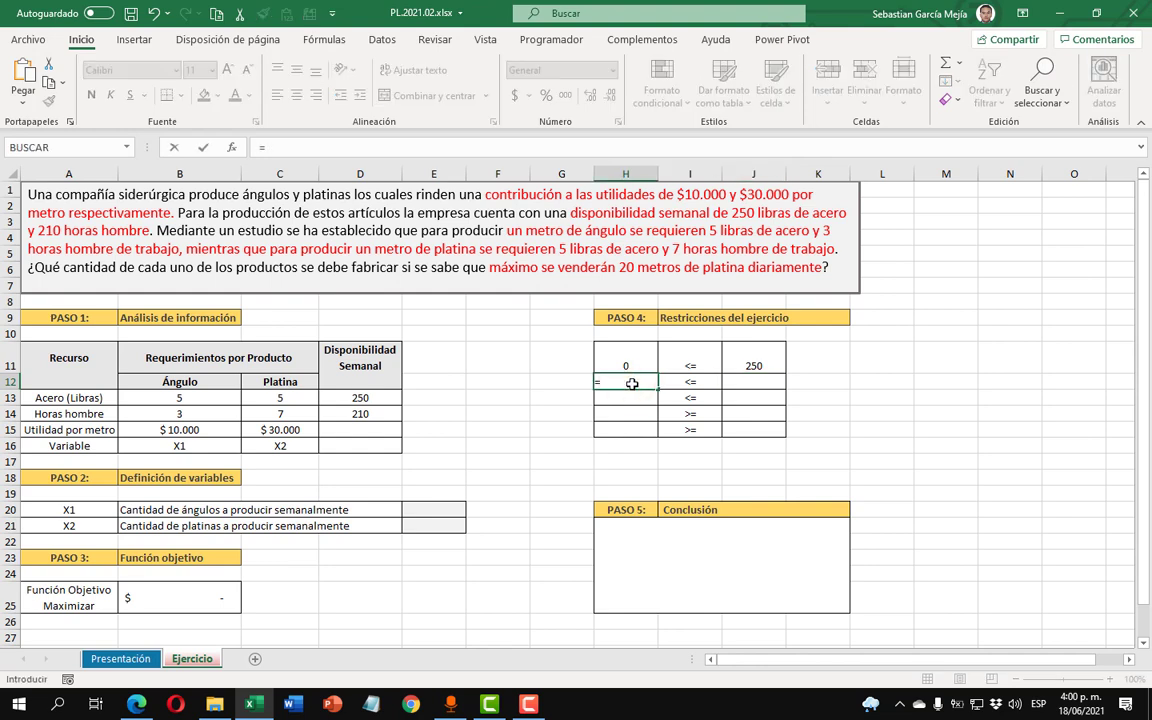
pyautogui.click(448, 507)
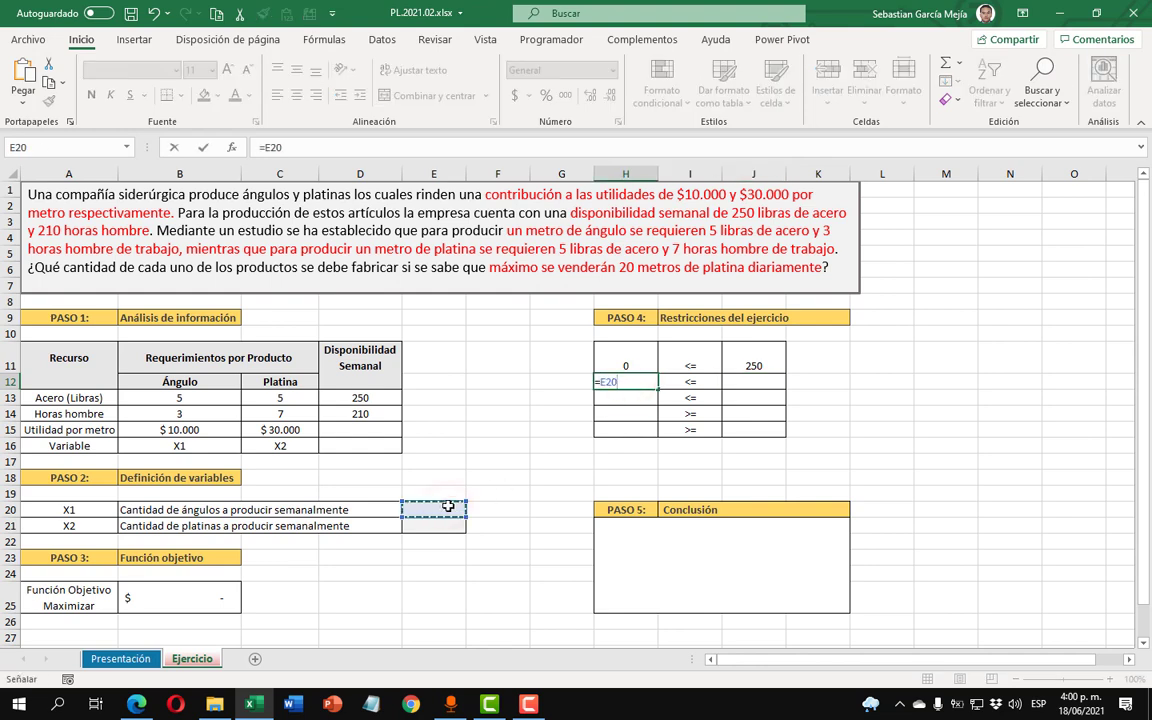
pyautogui.write('*')
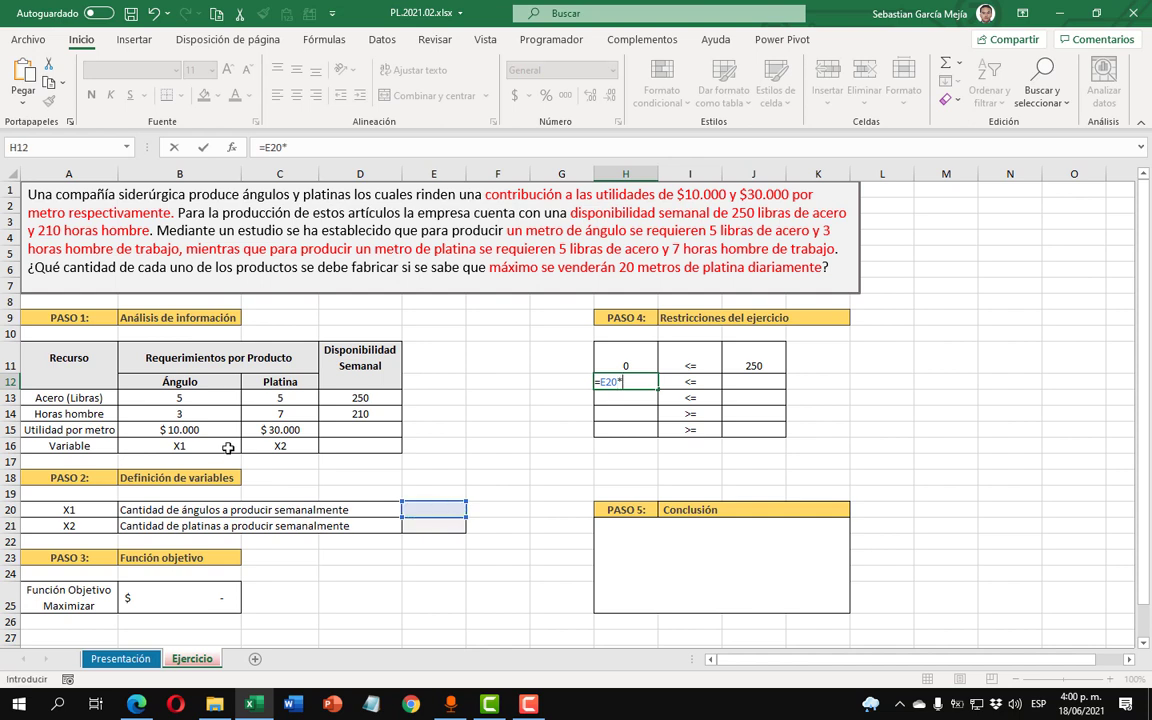
pyautogui.click(208, 410)
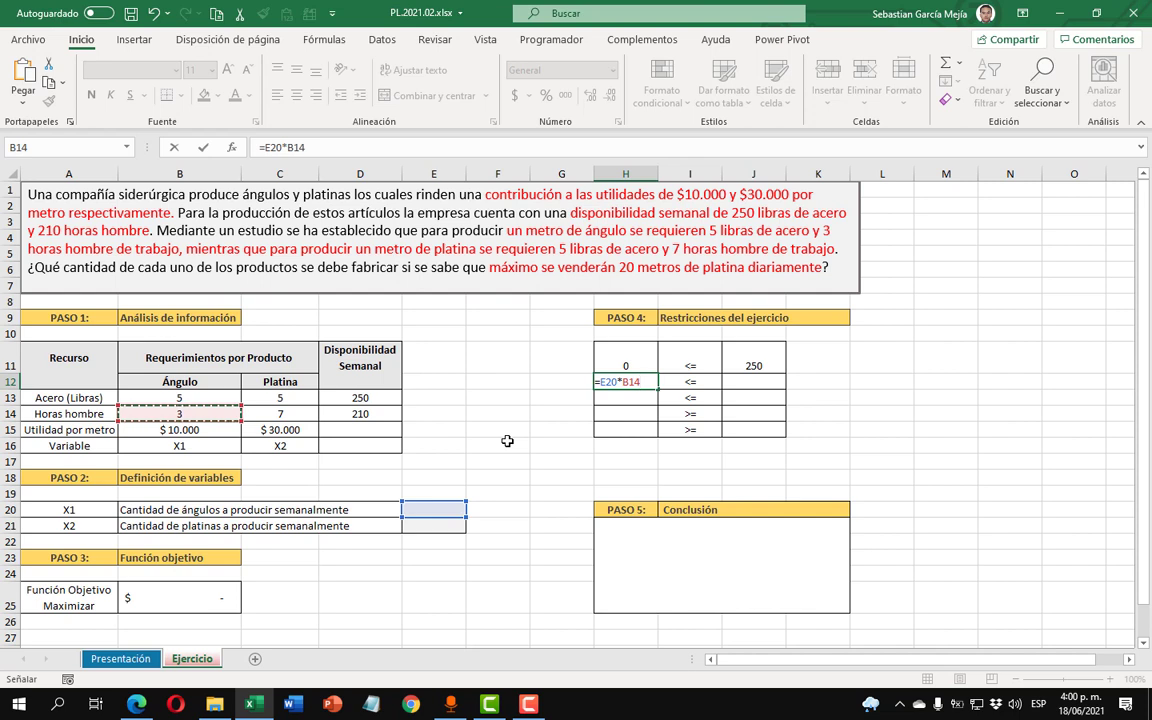
pyautogui.write('+')
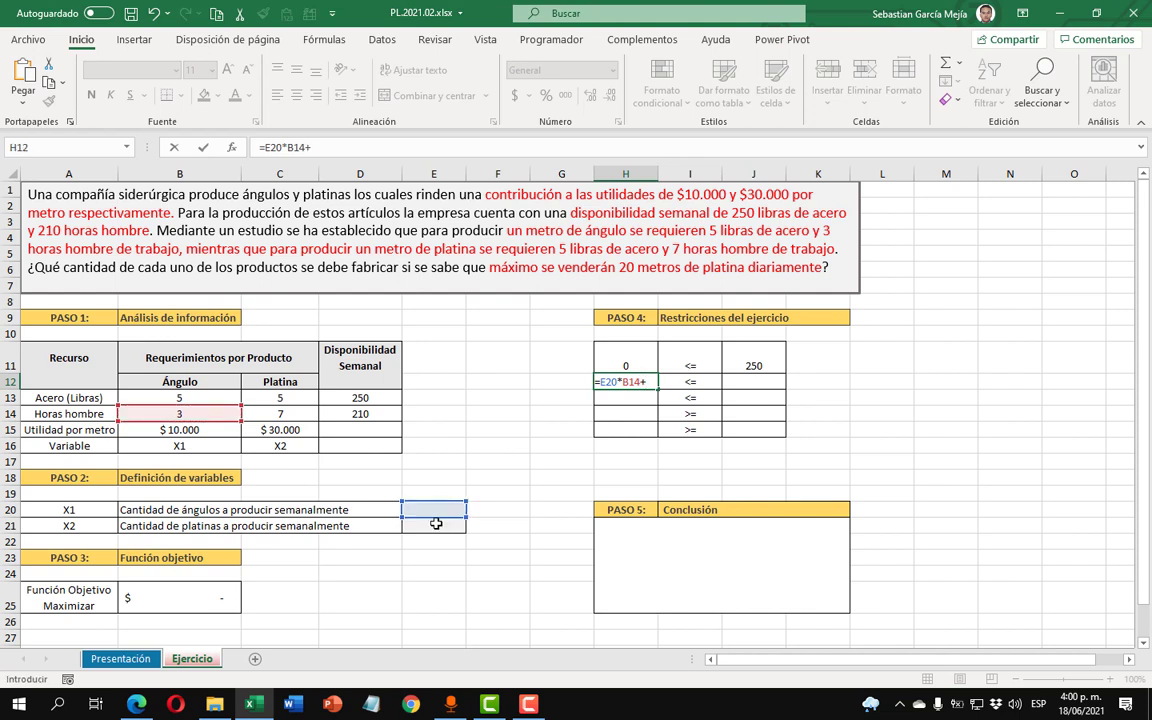
pyautogui.click(436, 523)
pyautogui.write('*')
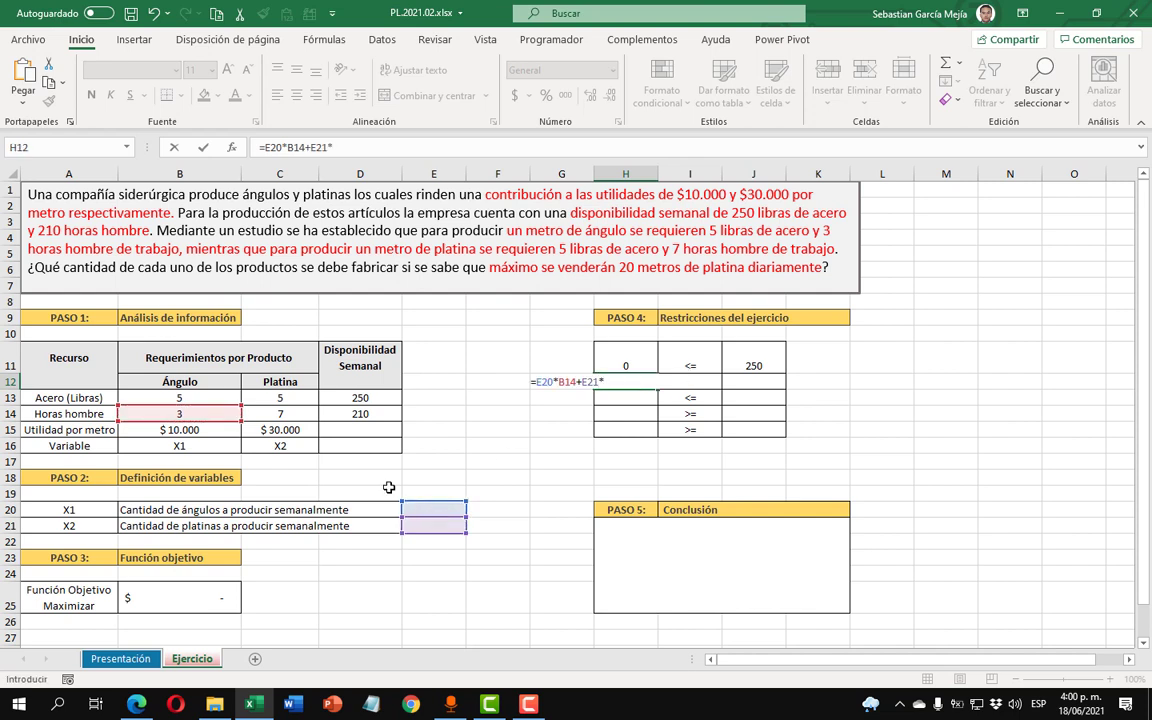
pyautogui.click(282, 414)
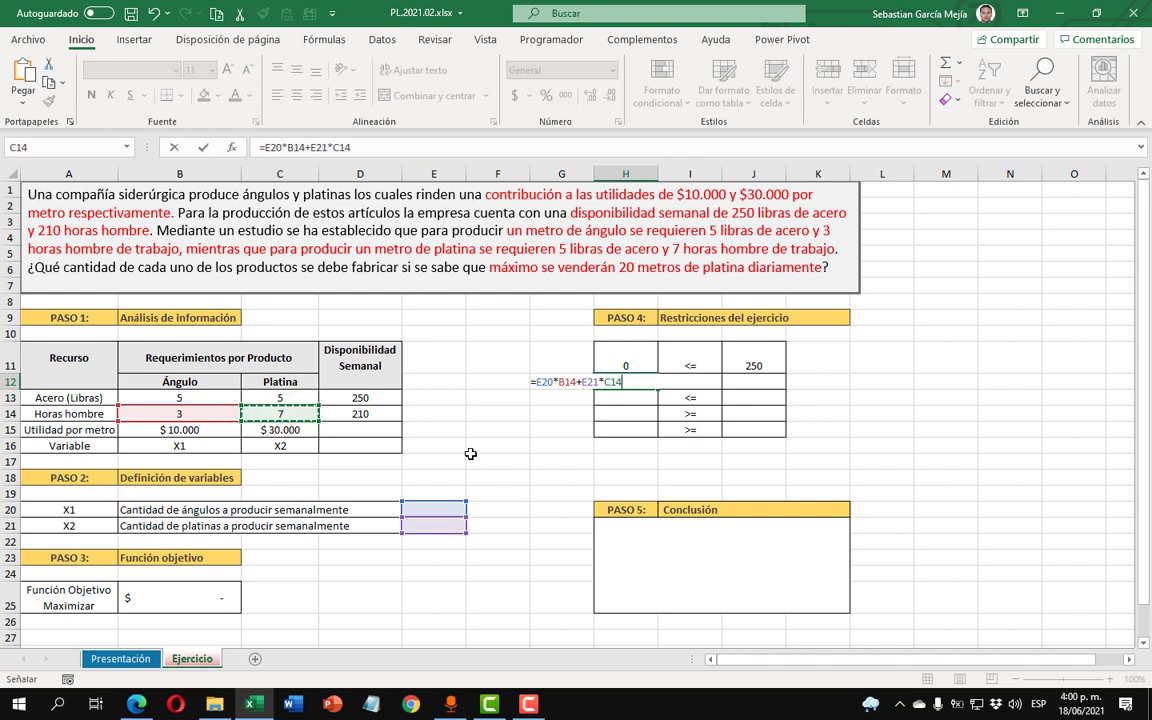
pyautogui.press('Return')
# - Set the labour-hours limit in J12 to 210
pyautogui.click(743, 383)
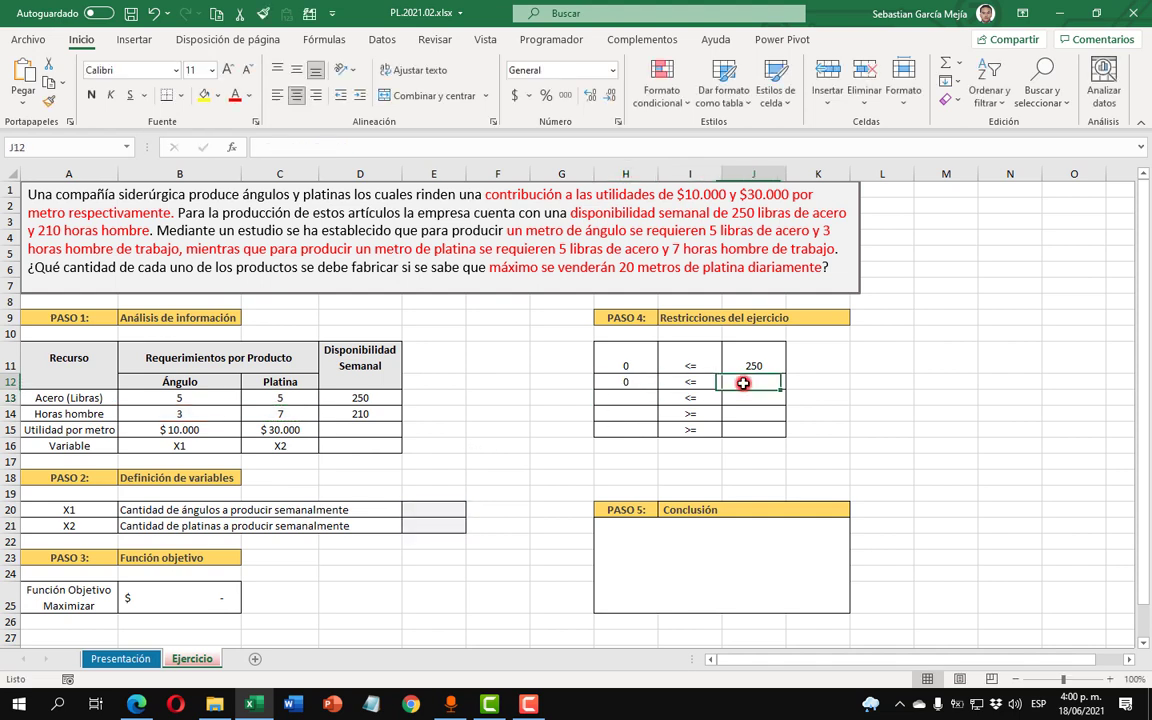
pyautogui.write('210')
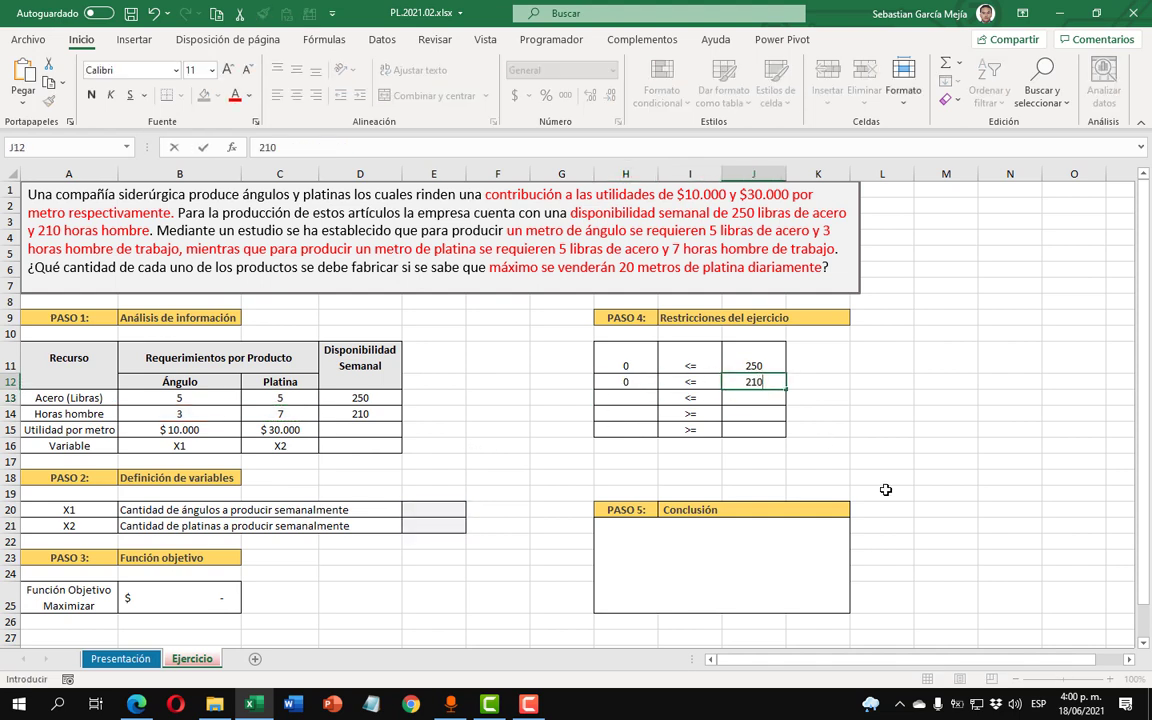
pyautogui.press('Return')
# - Add the platina sales constraint: H13 =E21 with a limit of 20 in J13
pyautogui.click(644, 399)
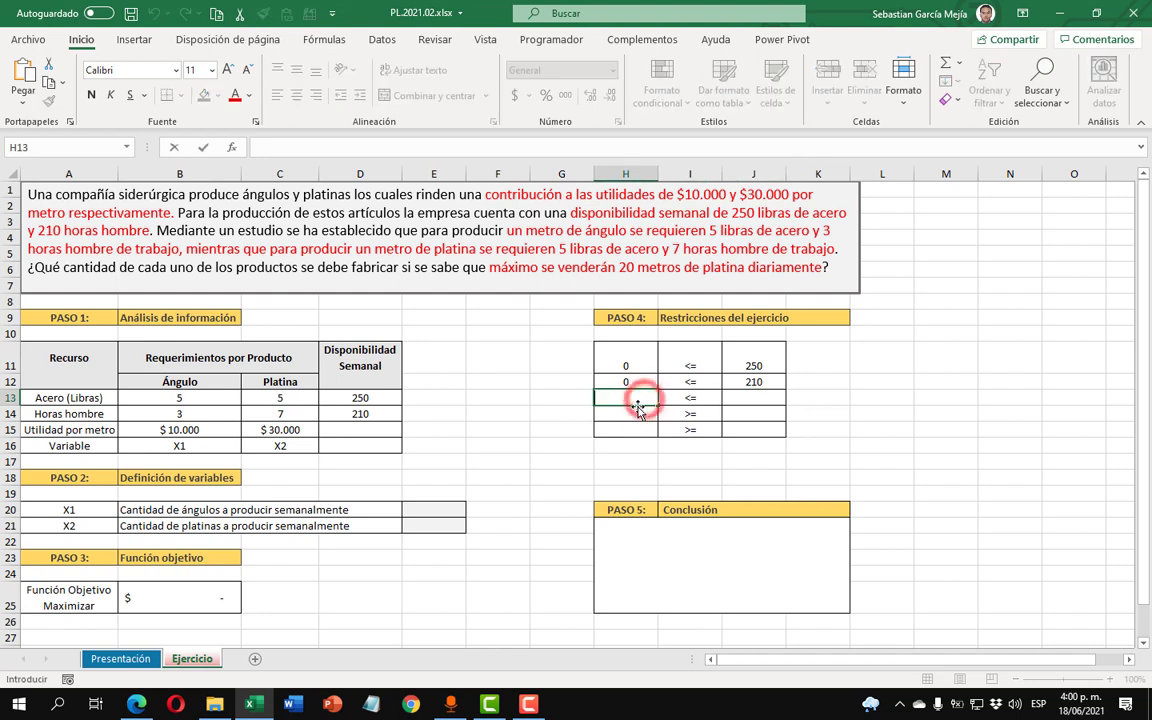
pyautogui.write('=')
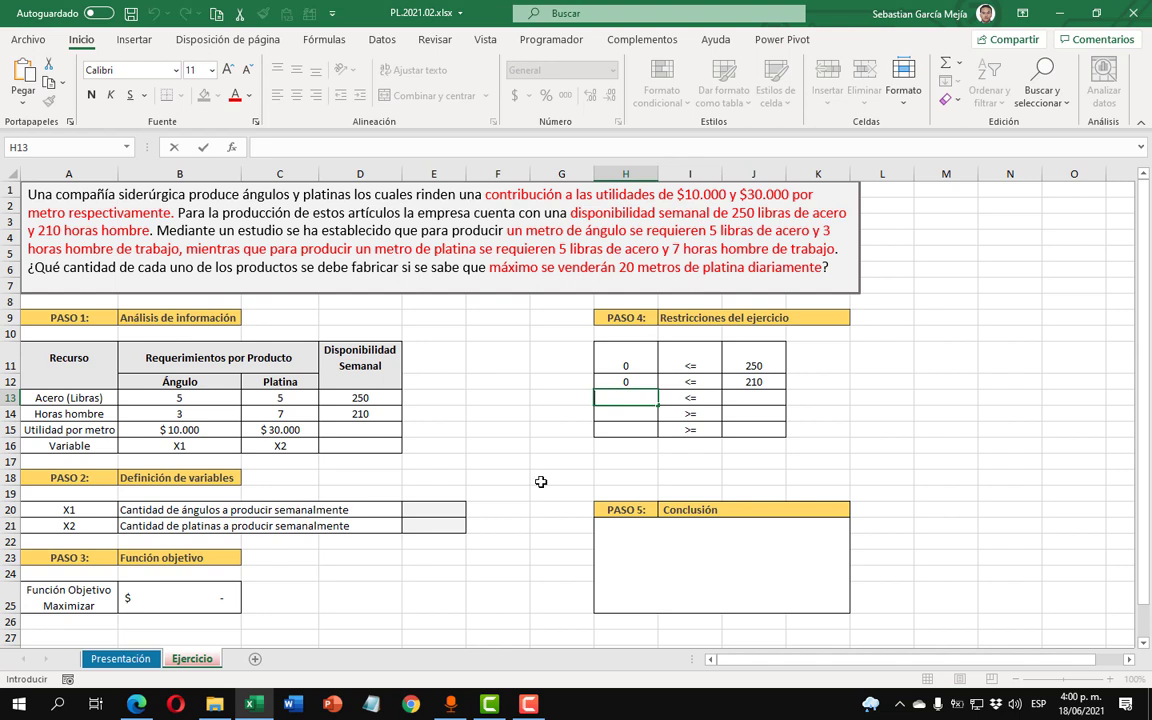
pyautogui.write('=')
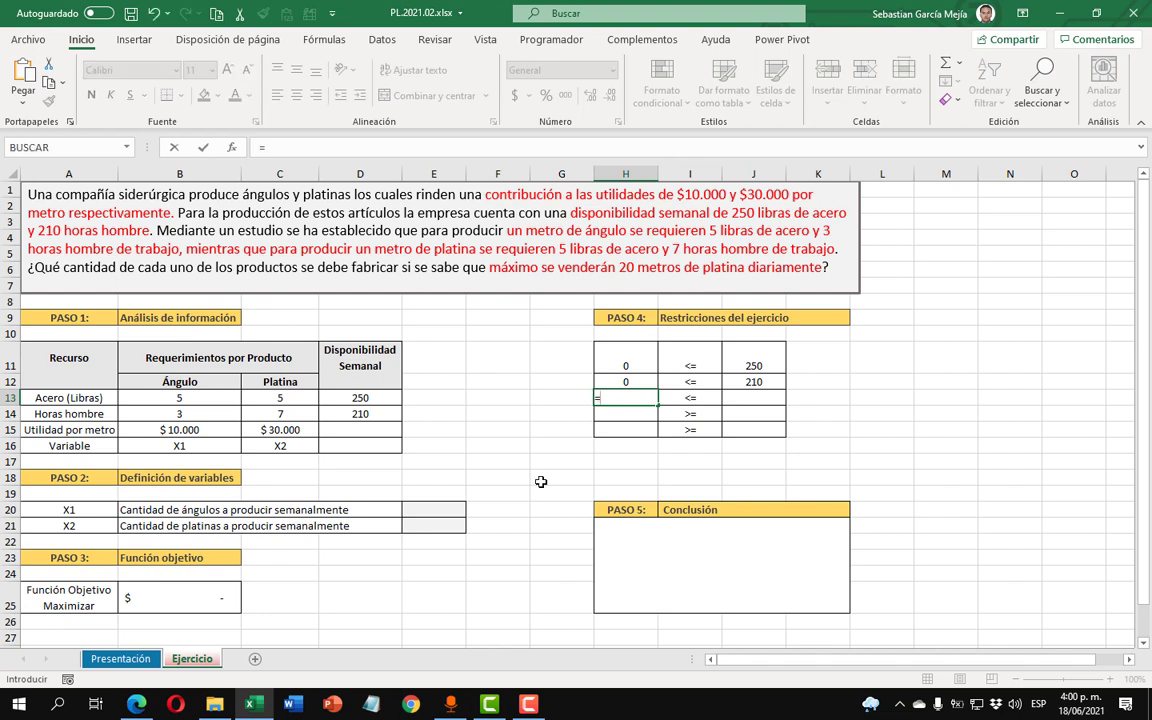
pyautogui.click(445, 525)
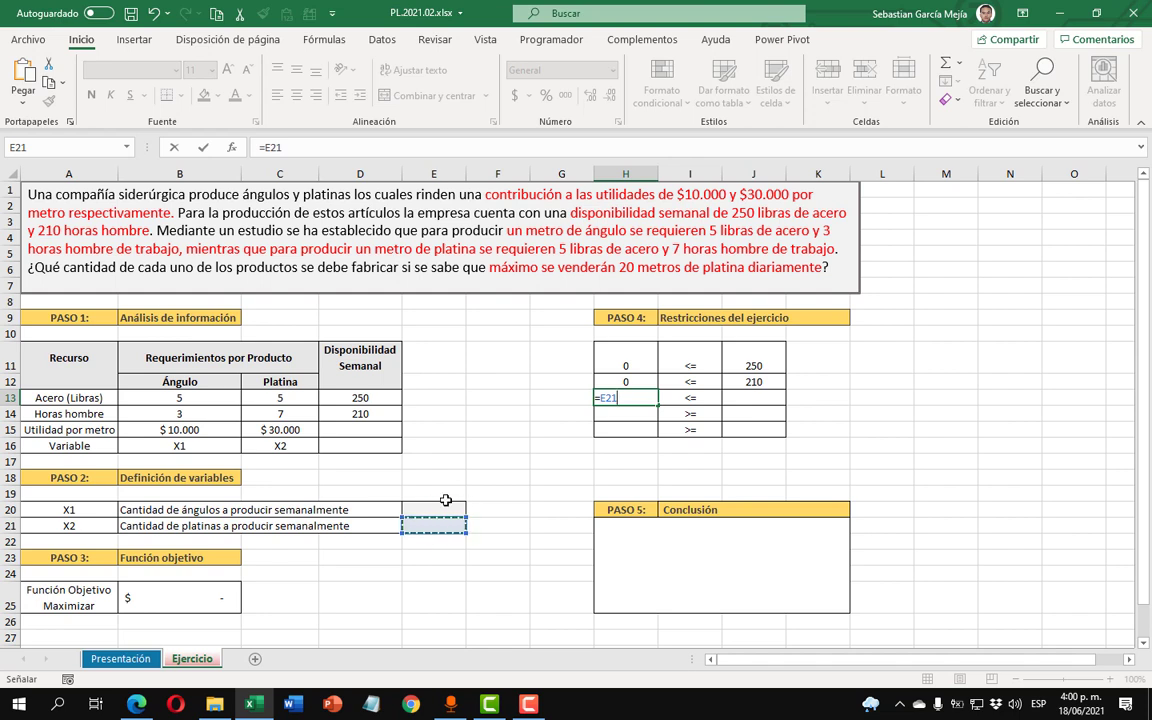
pyautogui.press('Return')
pyautogui.click(743, 398)
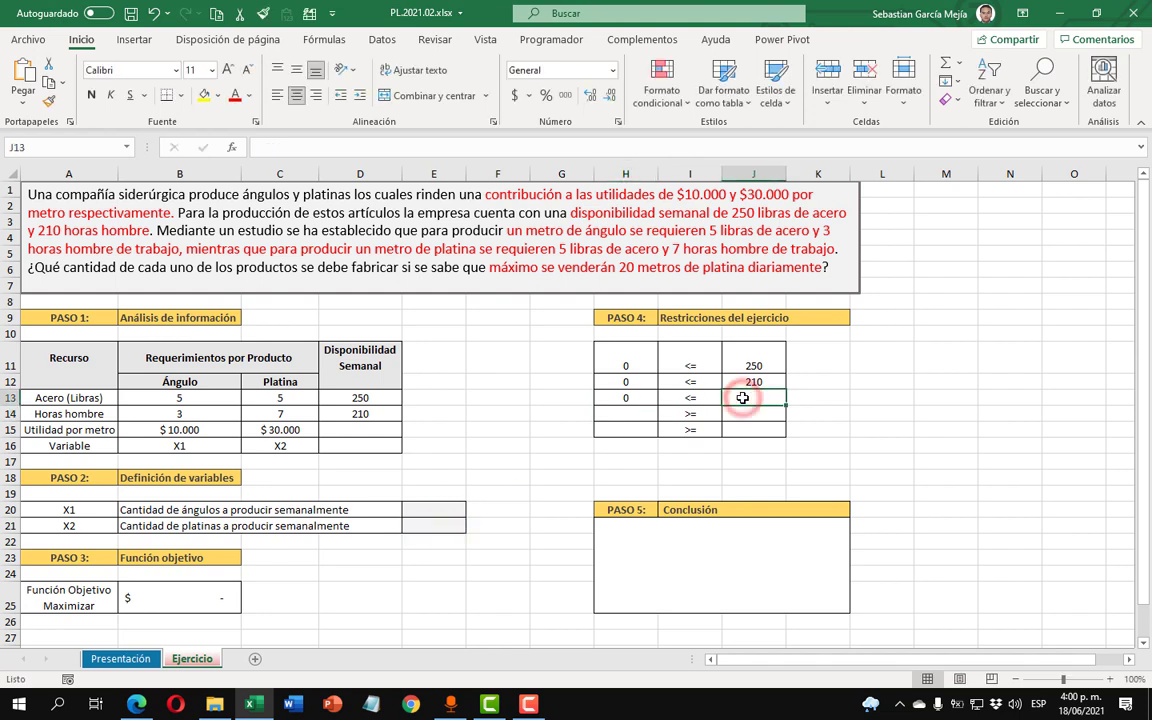
pyautogui.write('20')
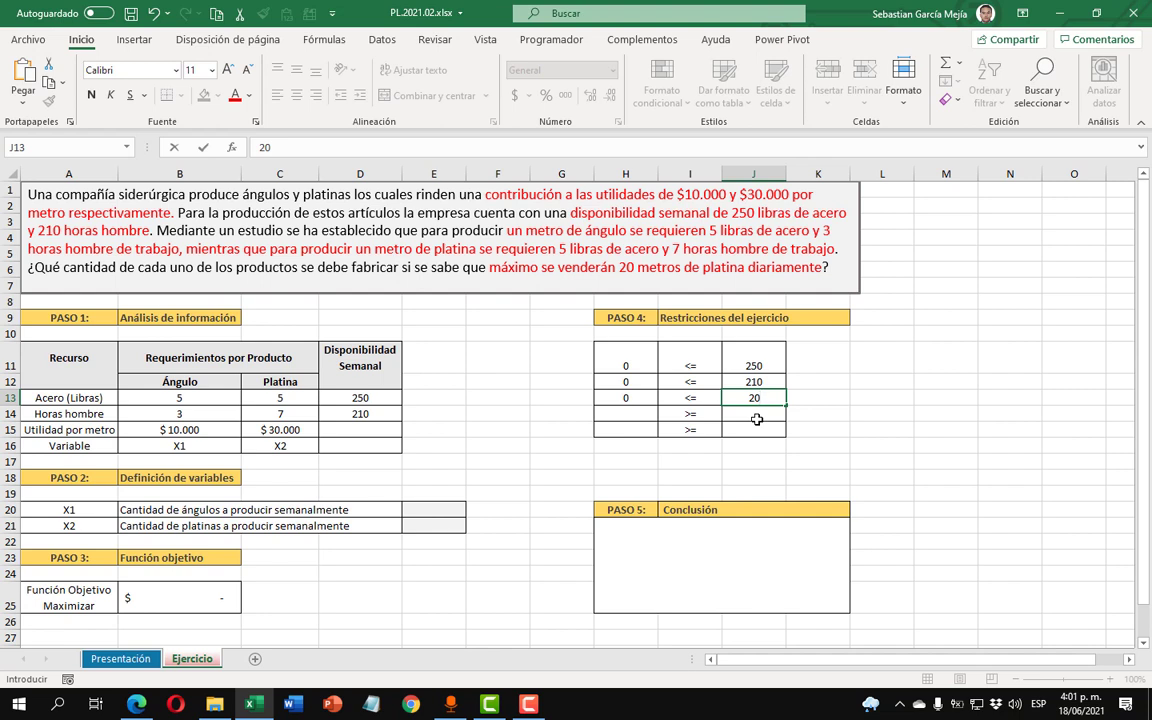
pyautogui.click(641, 416)
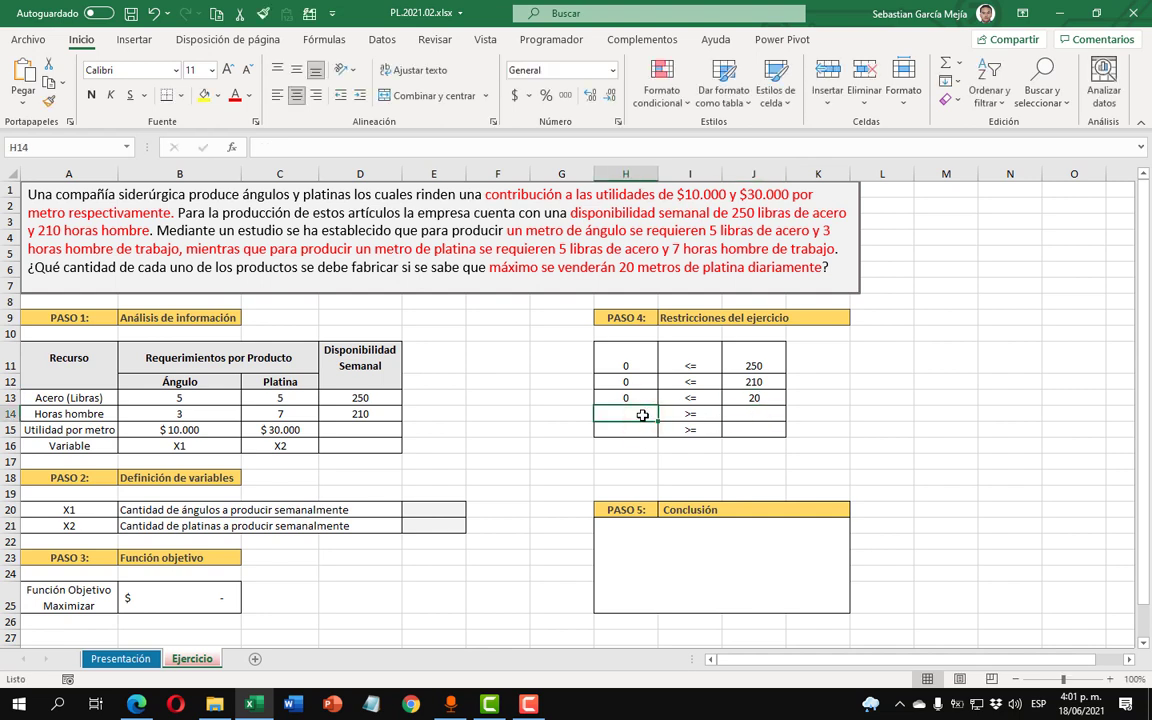
# - Add non-negativity rows: H14 =E20 and H15 =E21, each with limit 0
pyautogui.write('=')
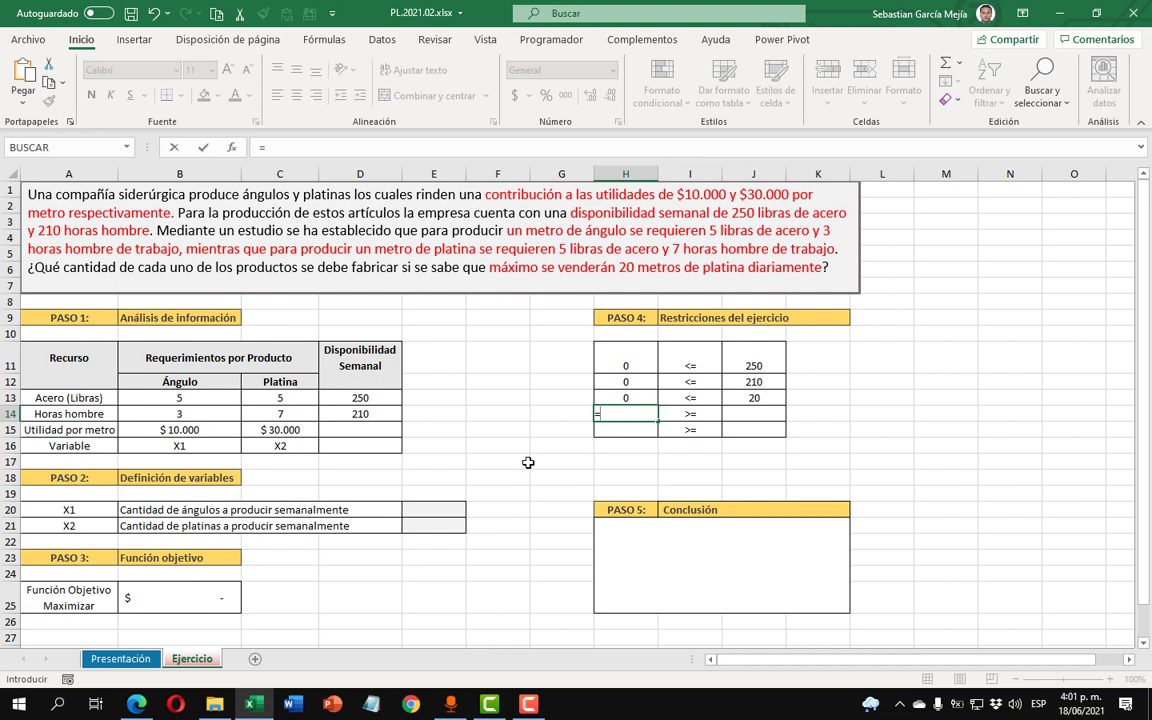
pyautogui.click(434, 510)
pyautogui.press('Return')
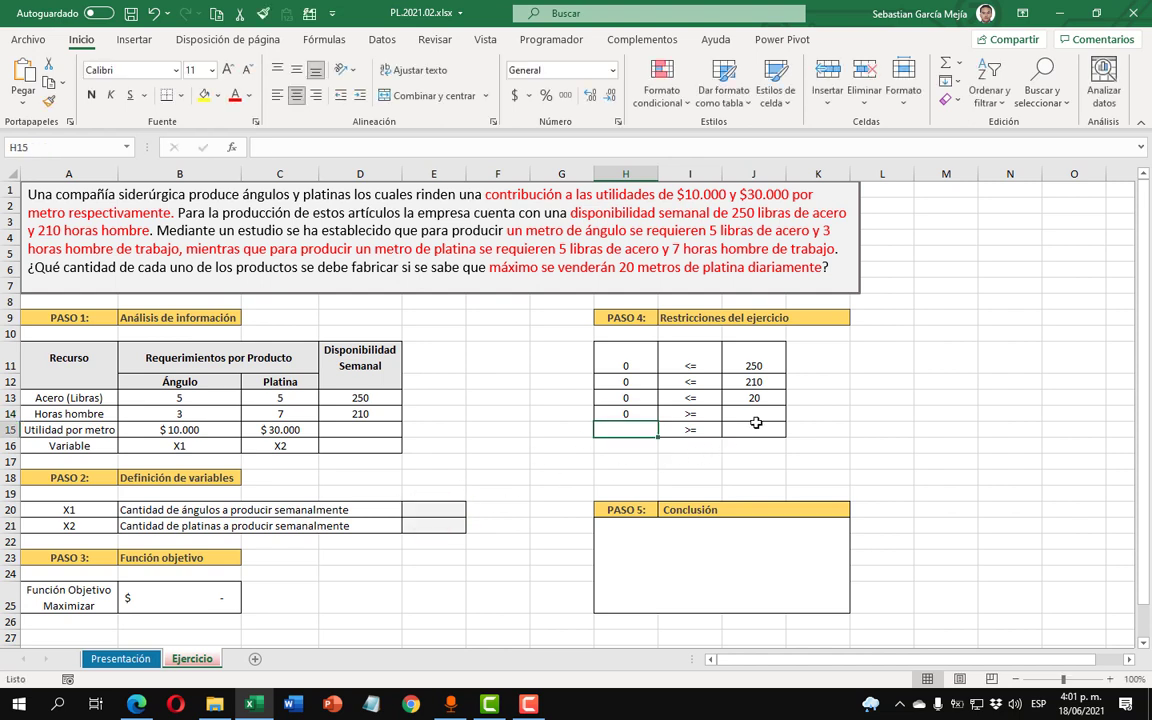
pyautogui.click(755, 425)
pyautogui.write('0')
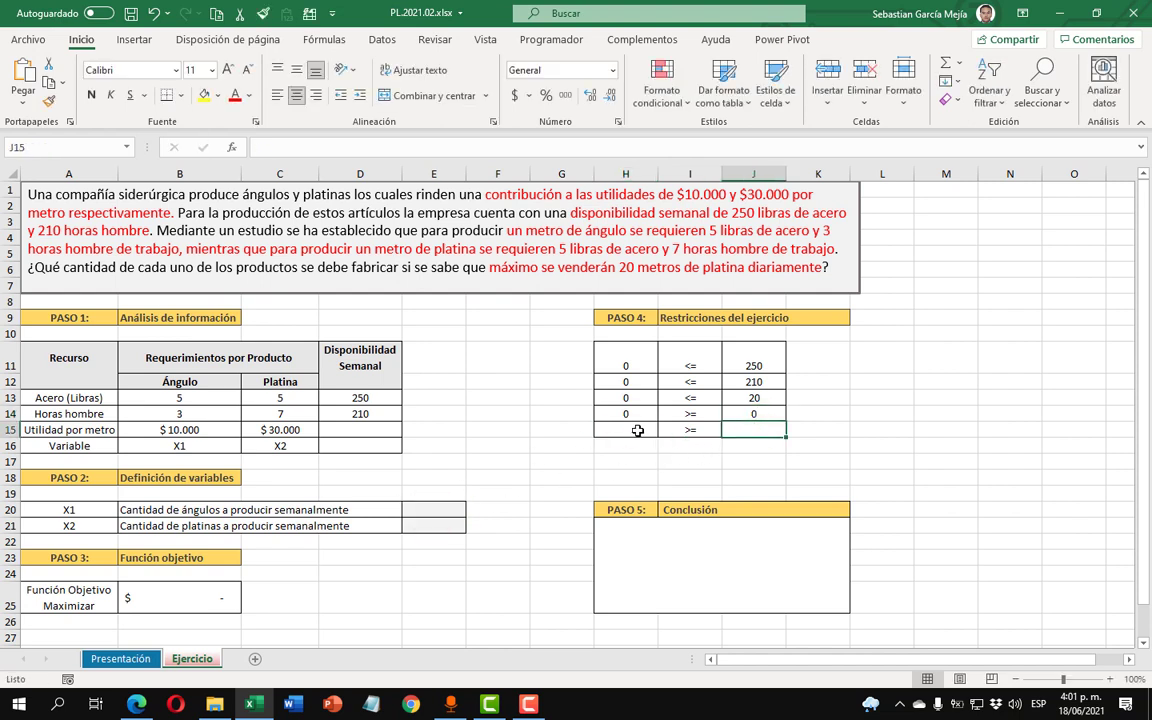
pyautogui.click(637, 429)
pyautogui.write('=')
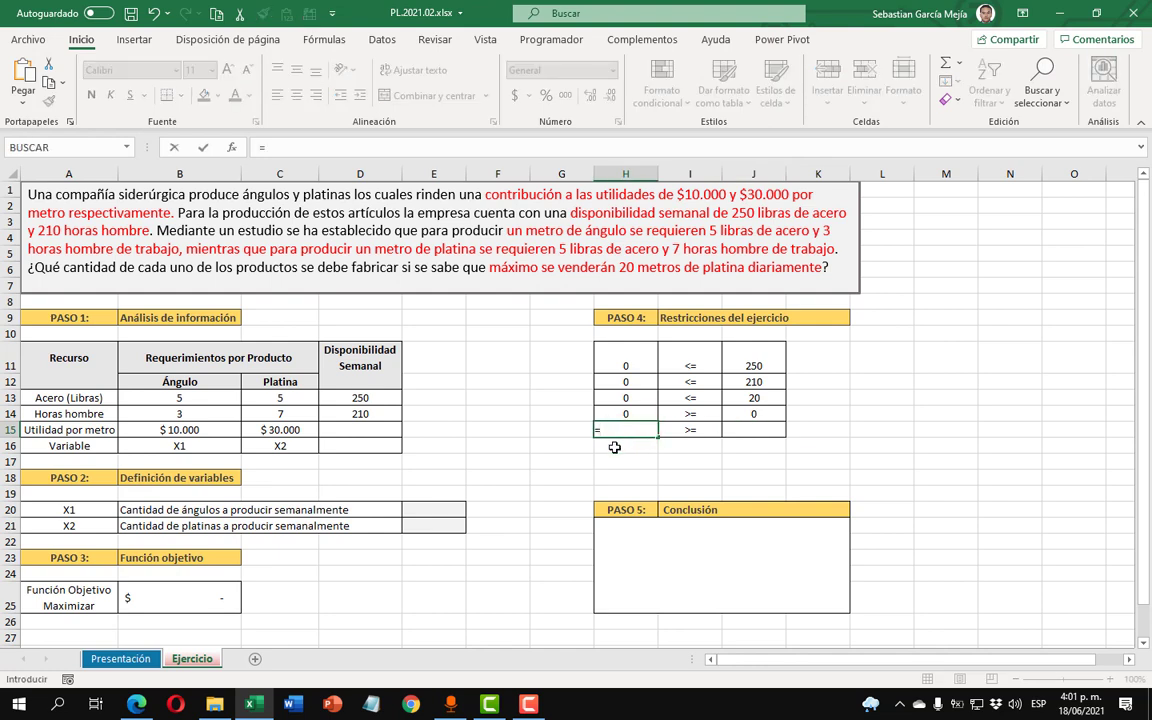
pyautogui.click(440, 523)
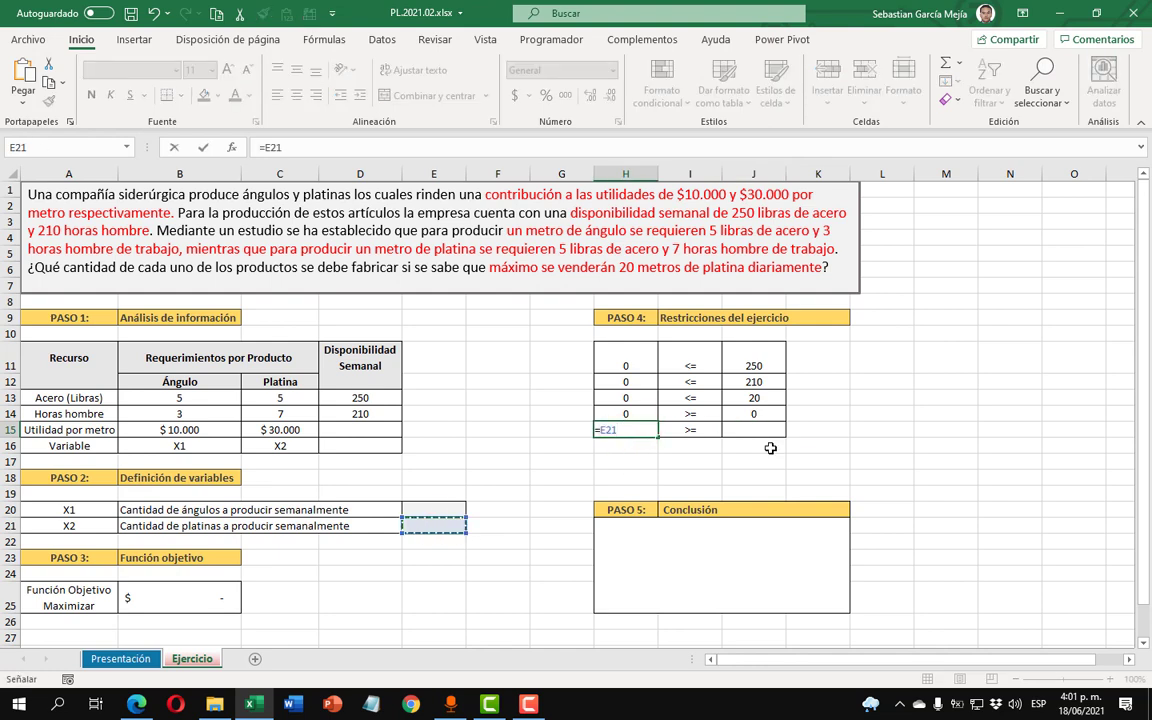
pyautogui.press('Return')
pyautogui.click(769, 430)
pyautogui.write('0')
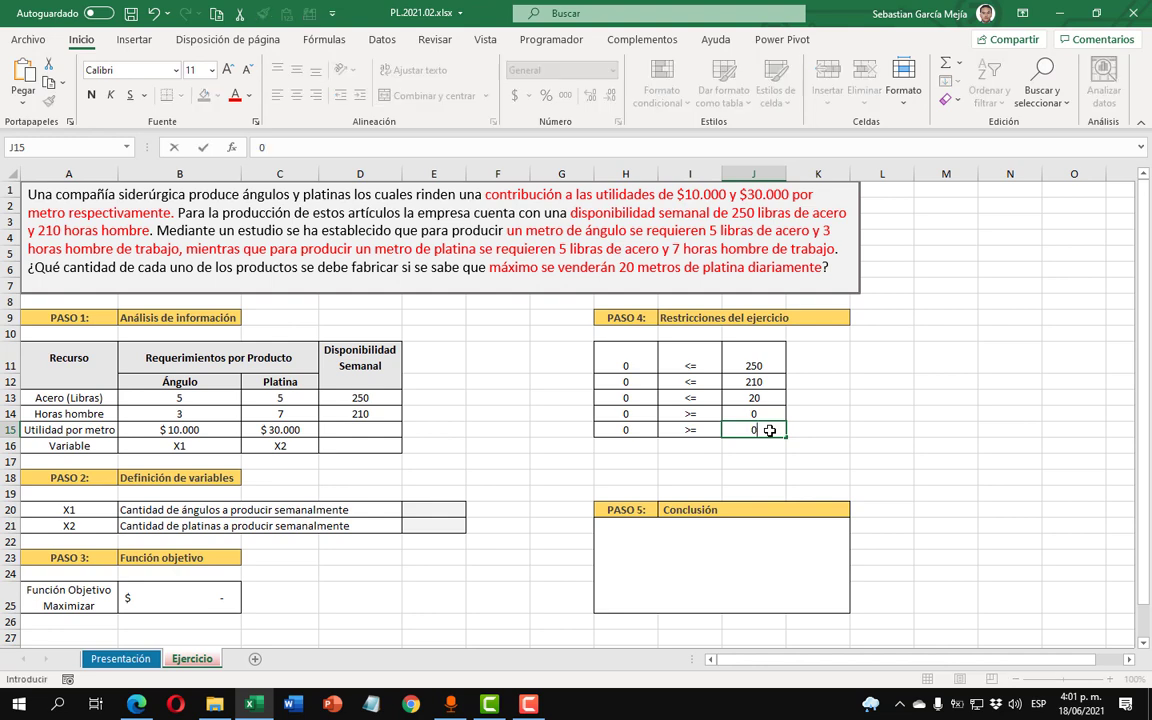
pyautogui.press('Escape')
pyautogui.click(883, 340)
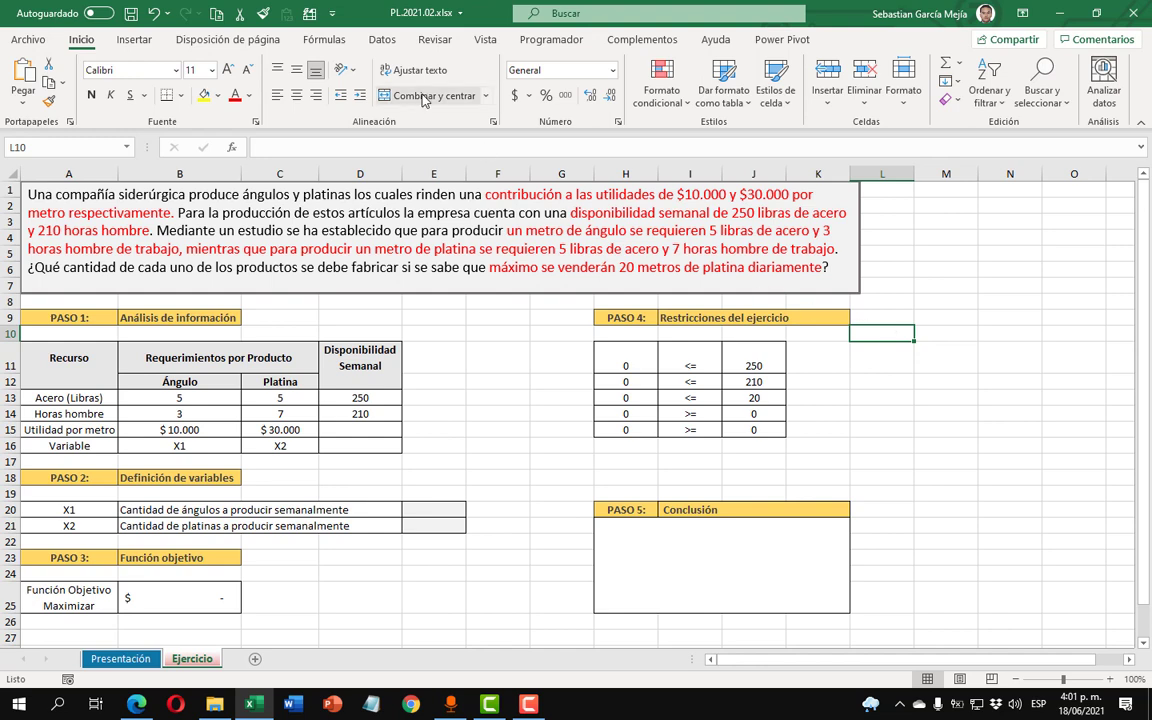
# - Open Solver from Datos and set the objective cell to $B$25 with Máx
pyautogui.click(384, 44)
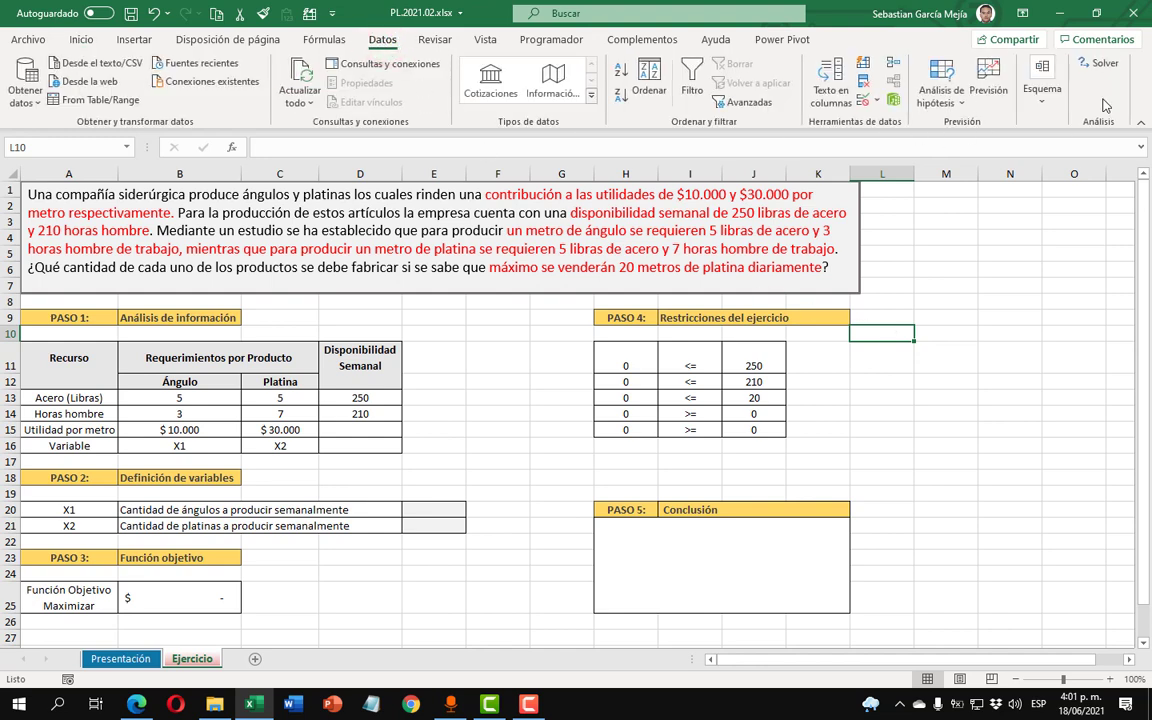
pyautogui.click(1105, 65)
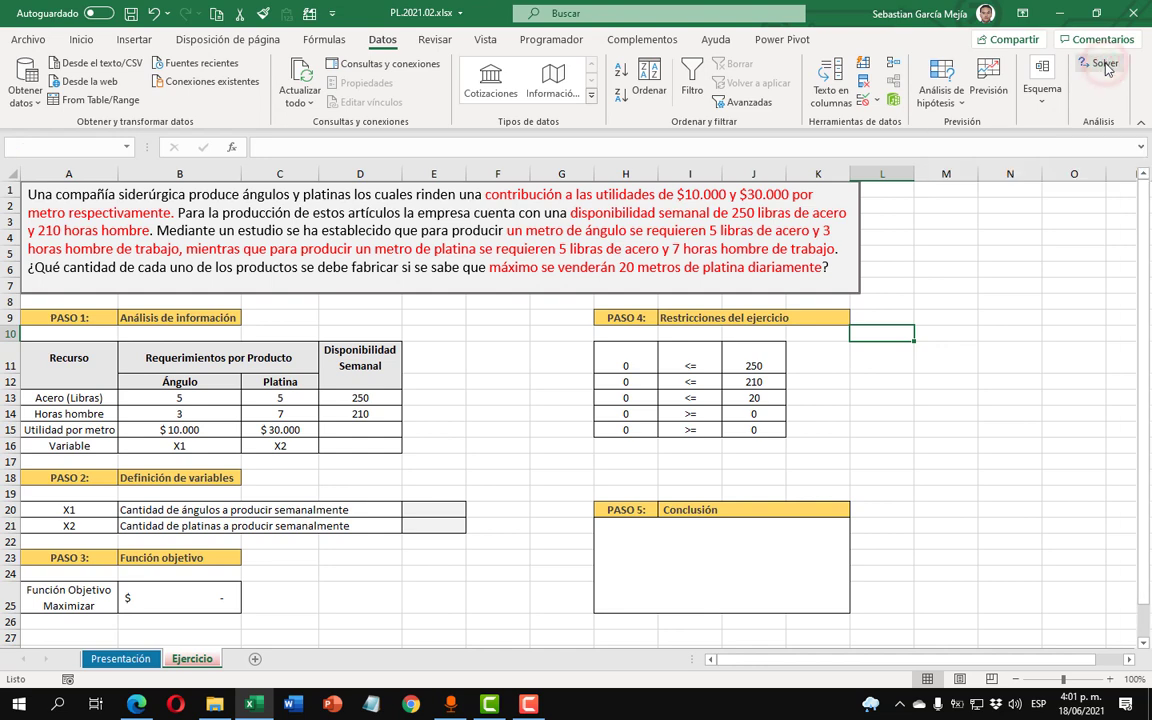
pyautogui.moveTo(748, 103); pyautogui.dragTo(791, 177)
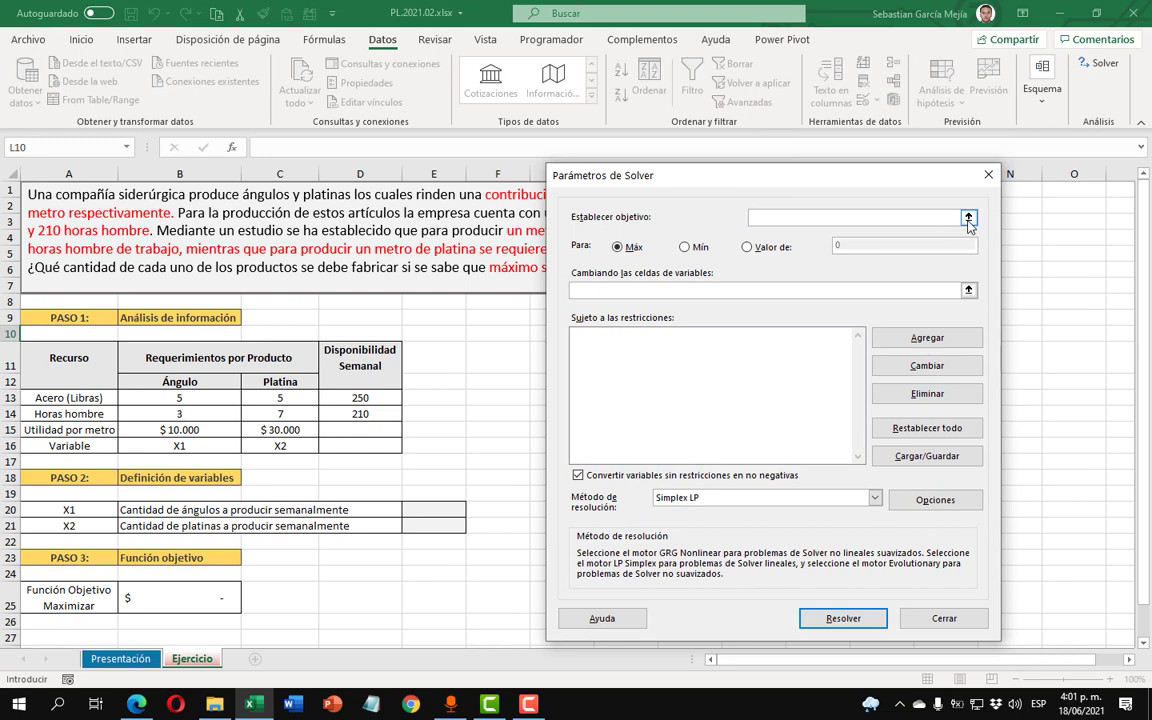
pyautogui.click(968, 217)
pyautogui.click(180, 597)
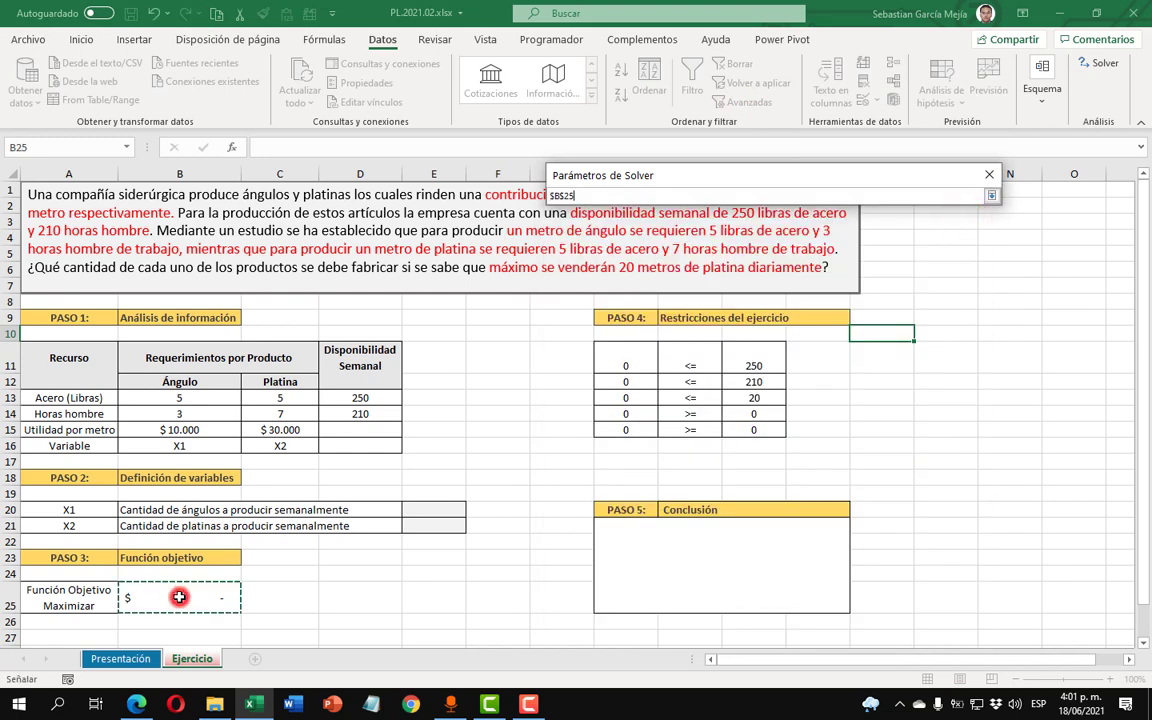
pyautogui.click(991, 195)
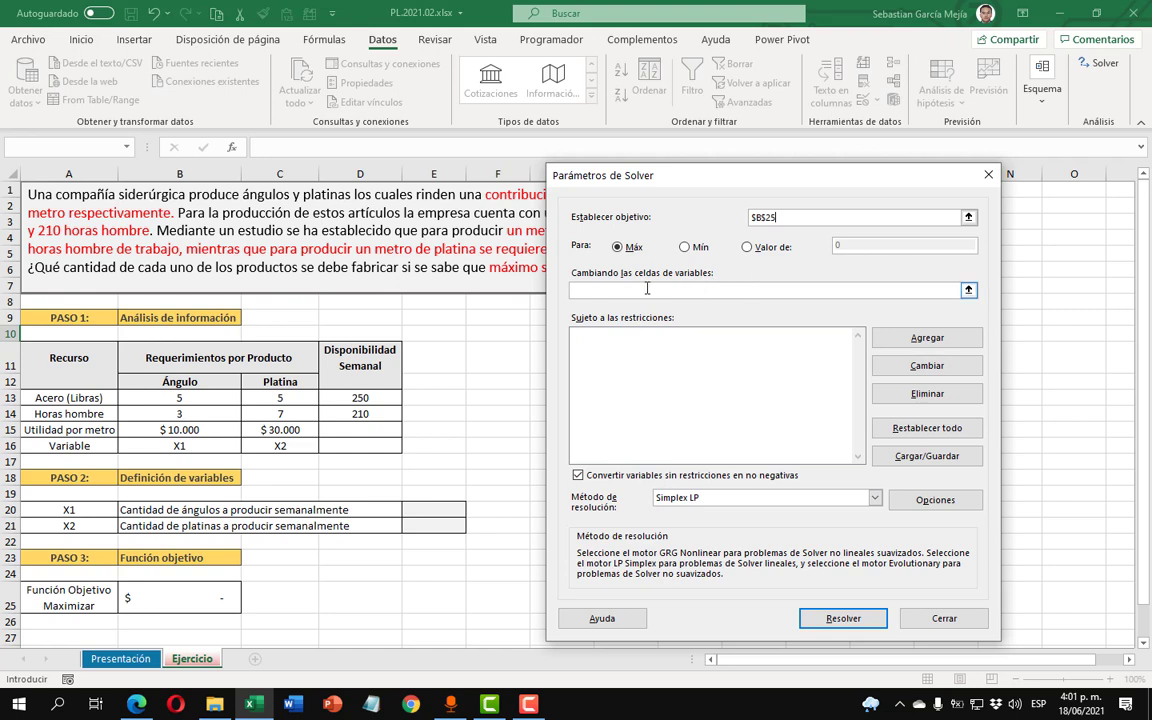
# - Set the variable cells to $E$20:$E$21
pyautogui.click(968, 291)
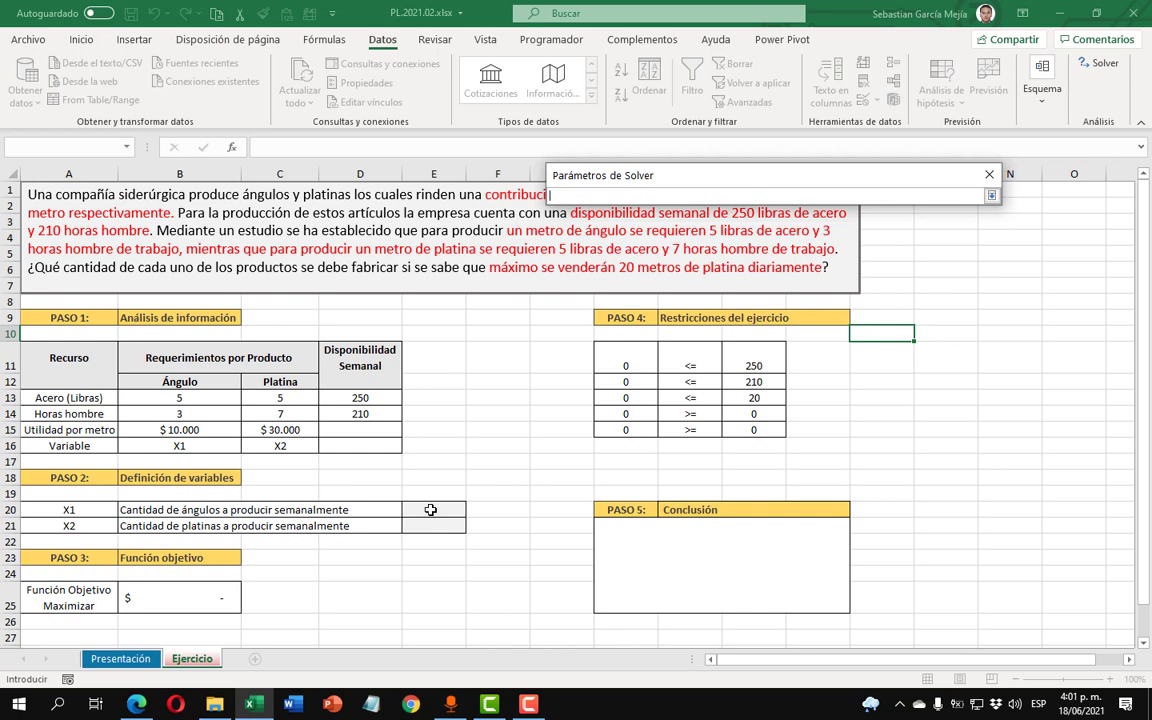
pyautogui.moveTo(430, 510); pyautogui.dragTo(430, 521)
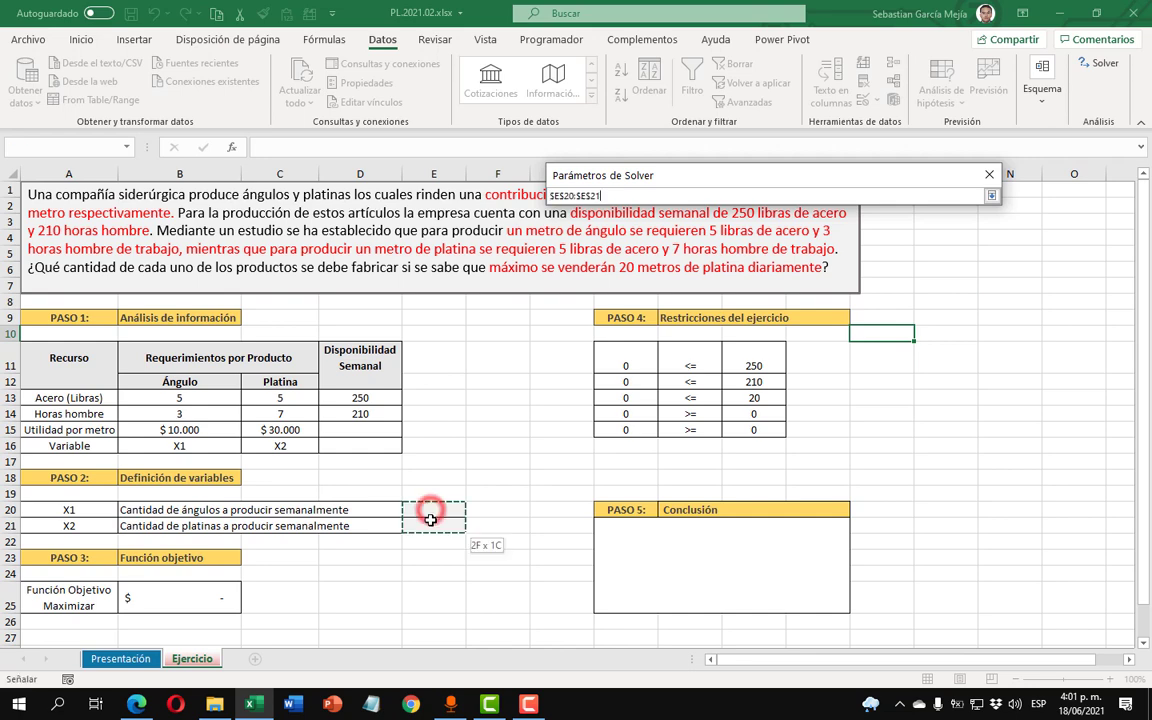
pyautogui.click(991, 196)
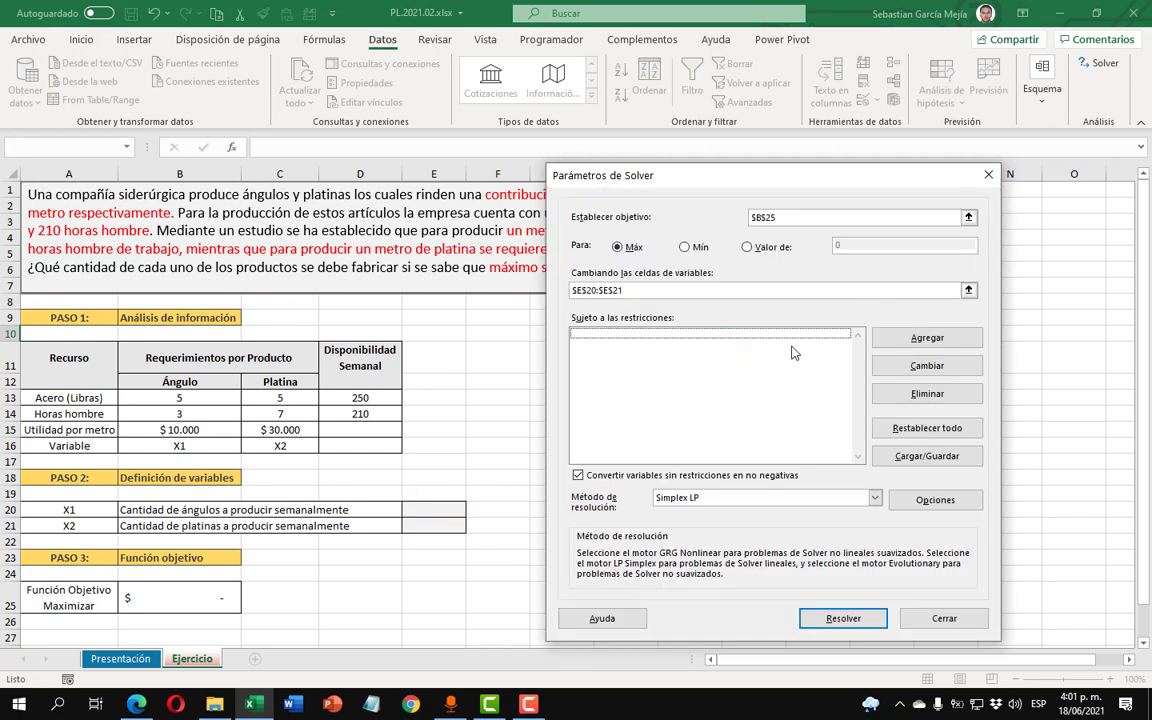
pyautogui.click(933, 338)
# - Add the resource constraint $H$11:$H$13 <= $J$11:$J$13
pyautogui.moveTo(795, 350)
pyautogui.mouseDown()
pyautogui.moveTo(540, 343)
pyautogui.moveTo(408, 310)
pyautogui.mouseUp()
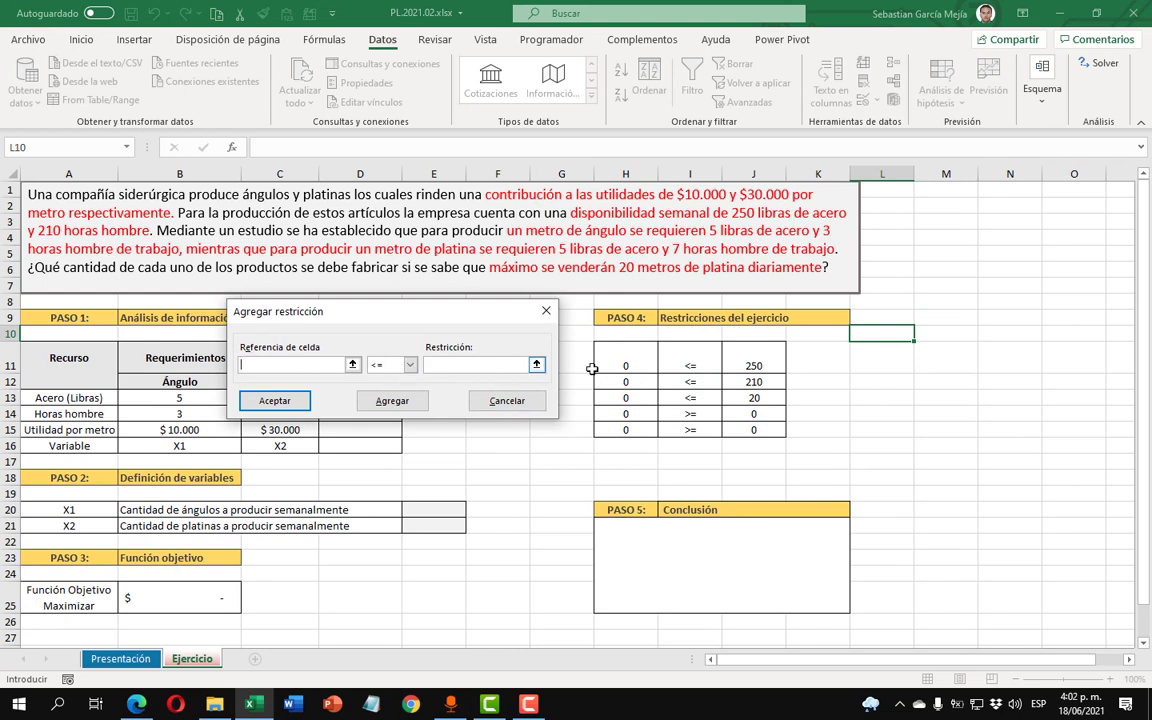
pyautogui.moveTo(626, 366); pyautogui.dragTo(631, 392)
pyautogui.moveTo(631, 404); pyautogui.dragTo(631, 402)
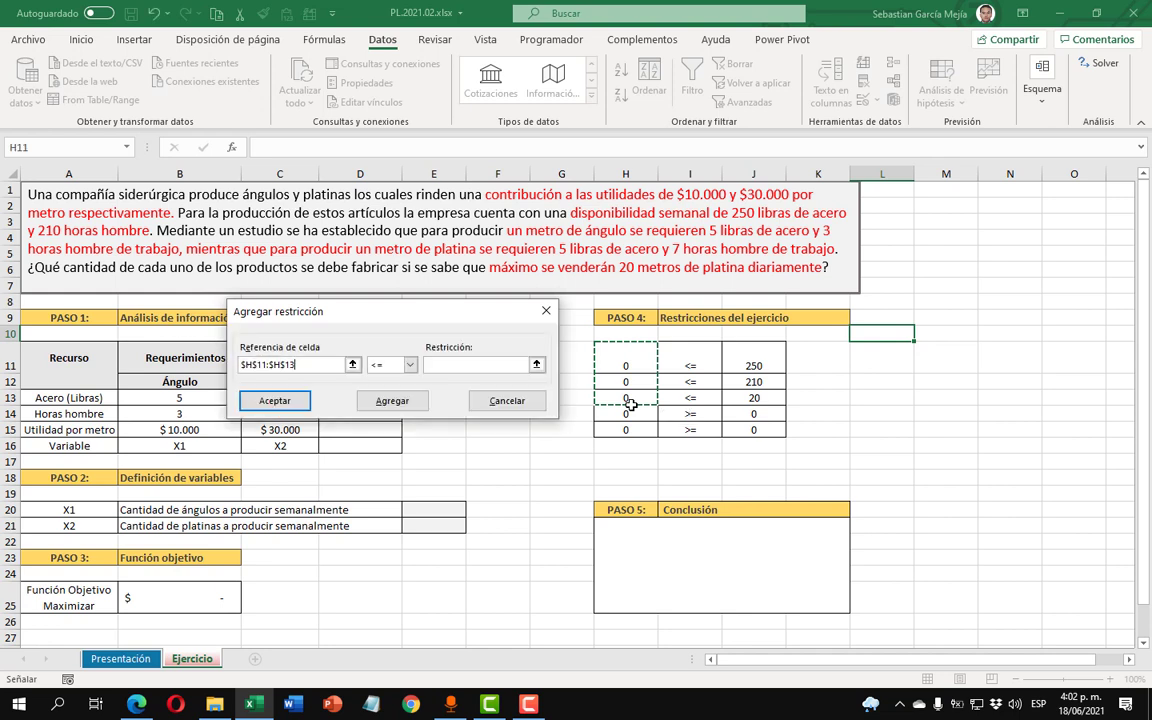
pyautogui.click(535, 366)
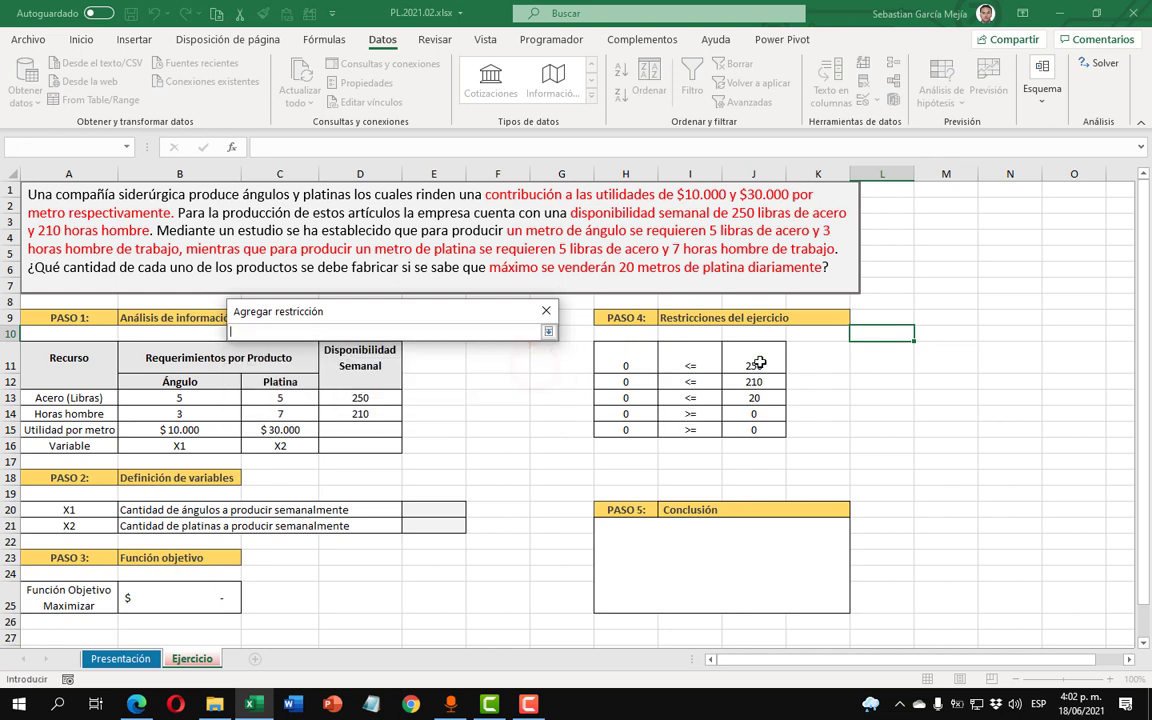
pyautogui.moveTo(756, 365); pyautogui.dragTo(754, 398)
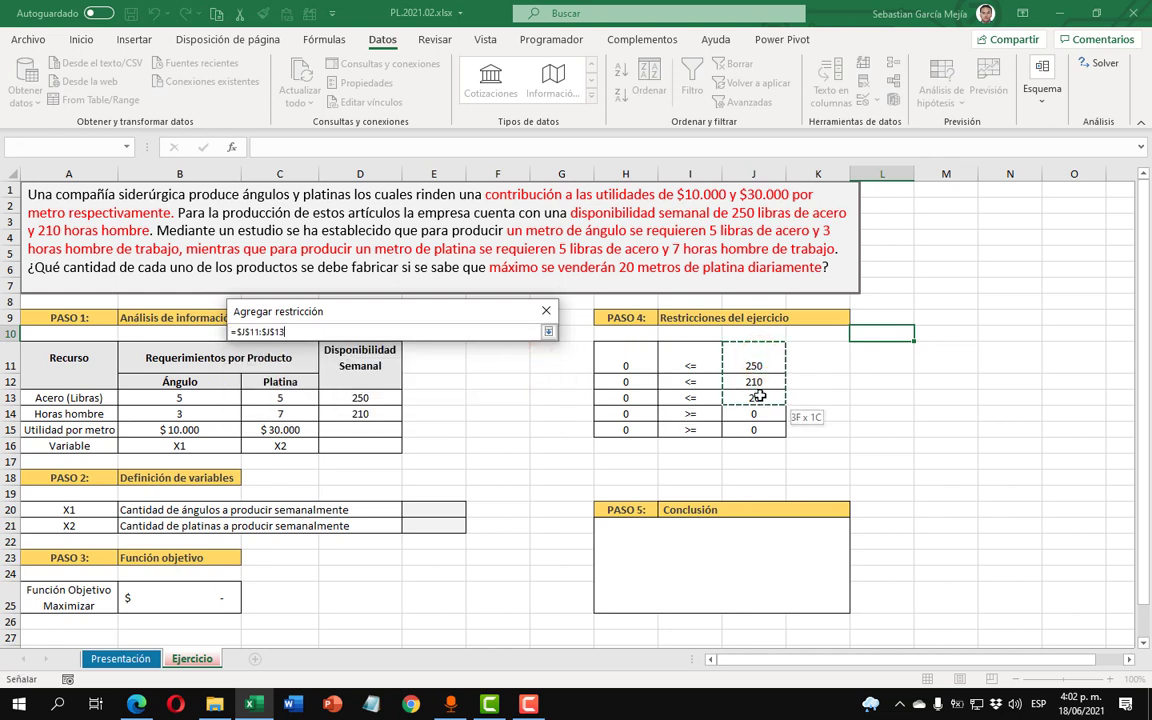
pyautogui.click(548, 331)
pyautogui.click(417, 403)
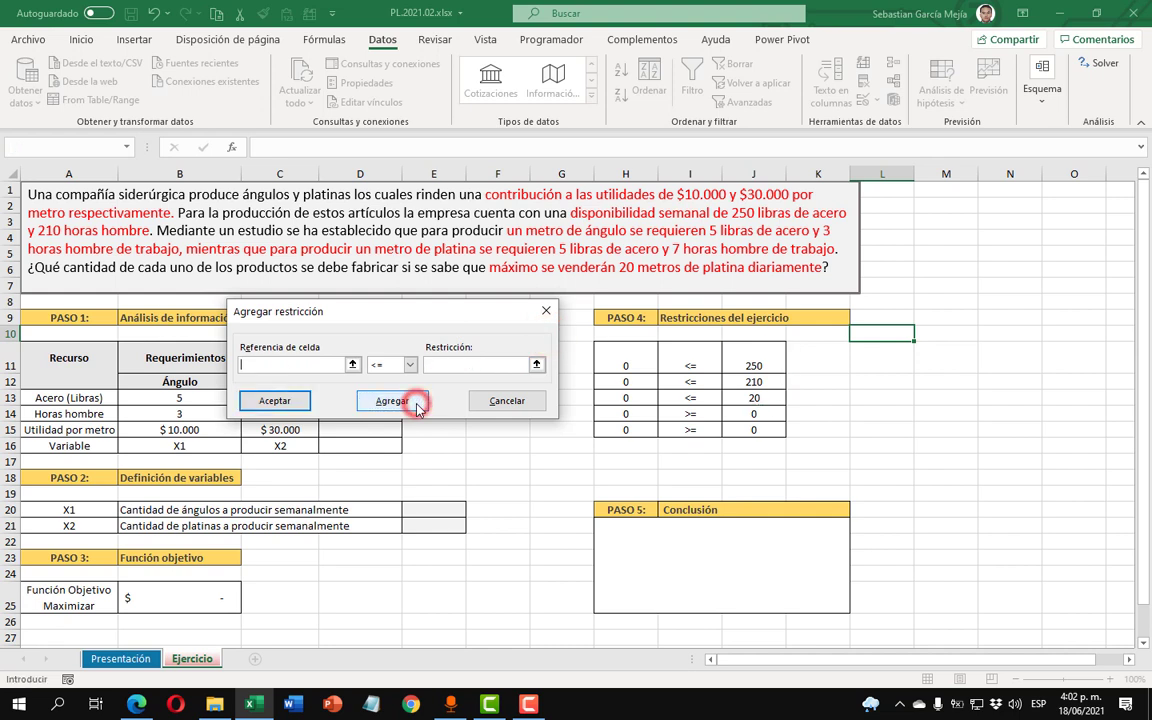
# - Add constraints $H$14 >= $J$14 and $H$15 >= $J$15
pyautogui.click(622, 413)
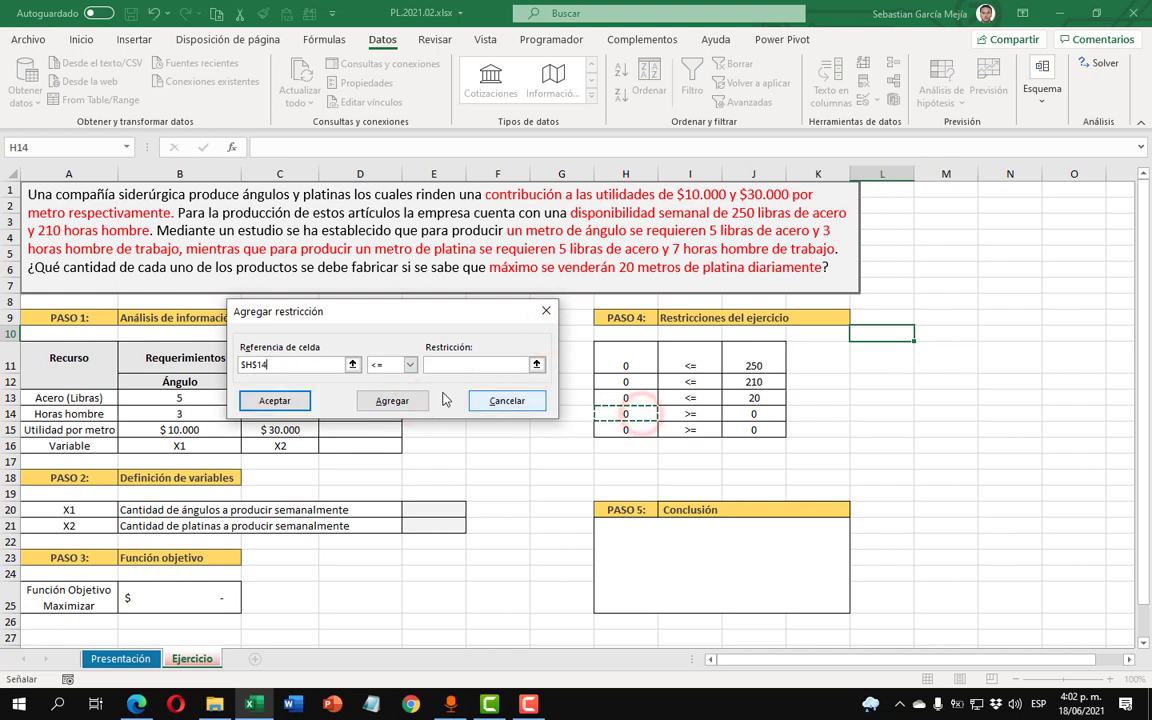
pyautogui.click(410, 365)
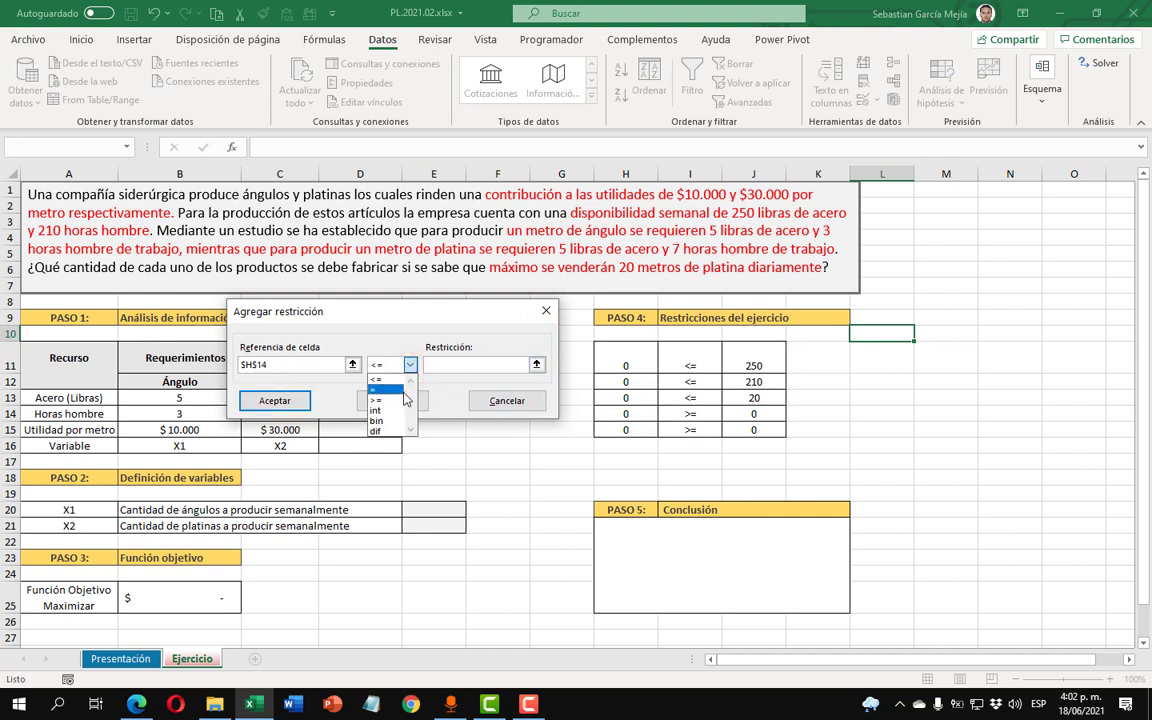
pyautogui.click(385, 399)
pyautogui.click(762, 421)
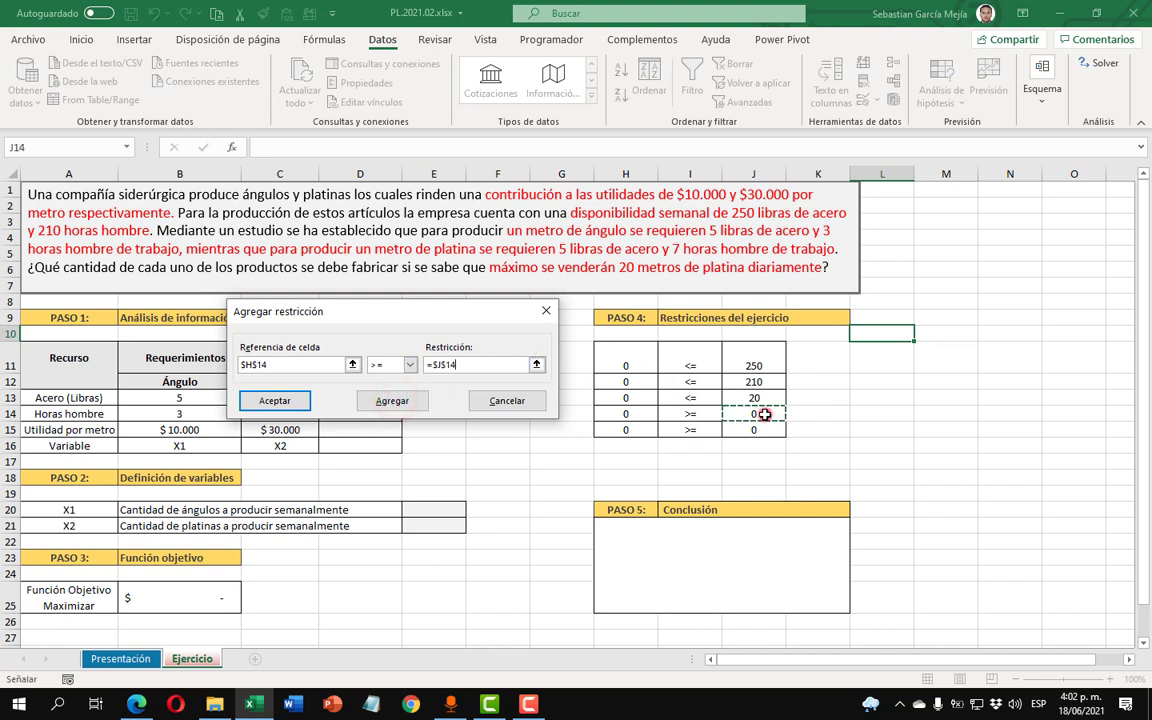
pyautogui.click(381, 404)
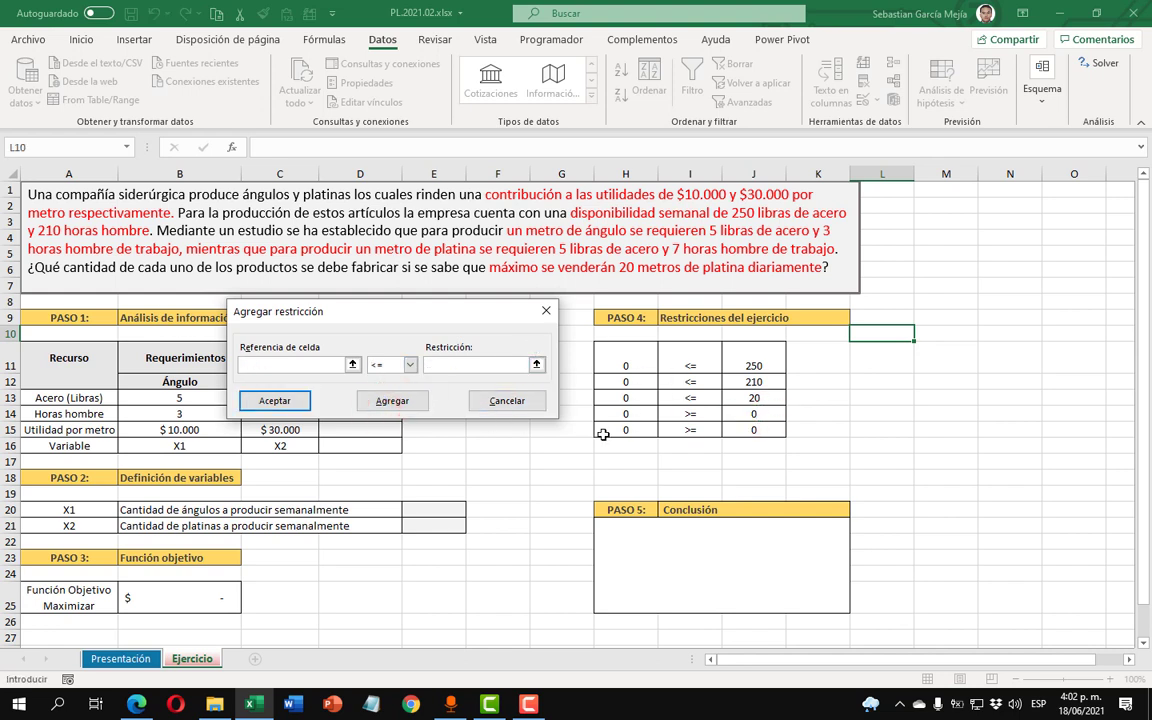
pyautogui.click(626, 429)
pyautogui.click(411, 366)
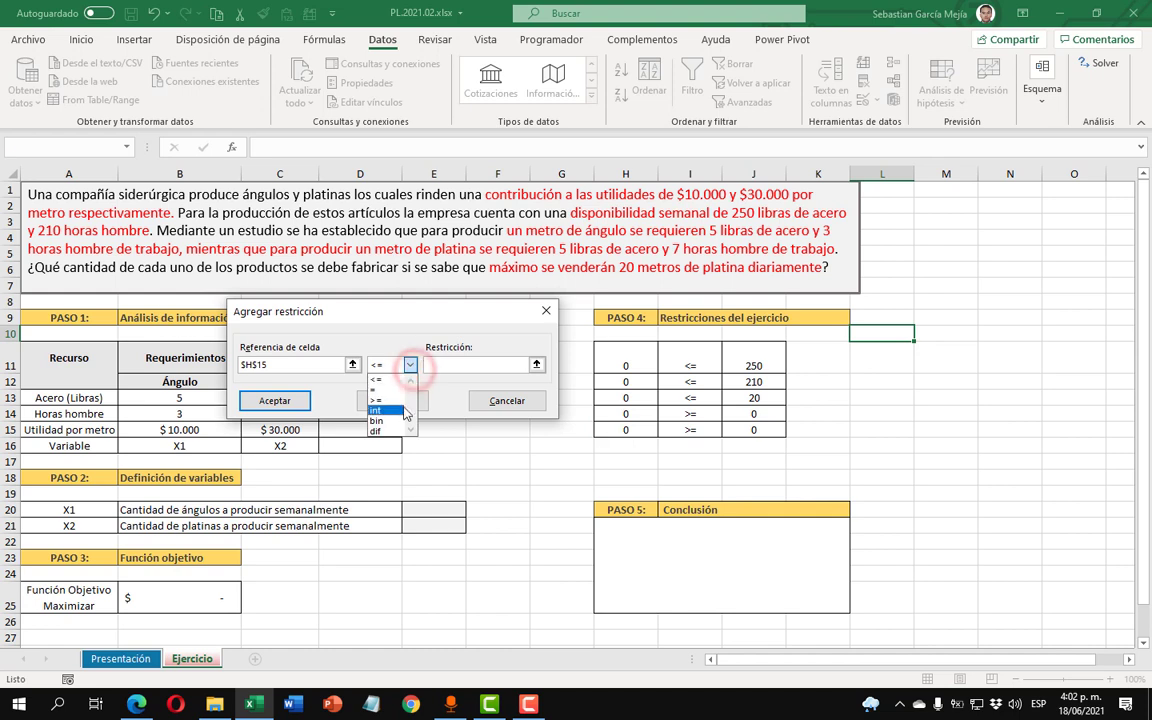
pyautogui.click(386, 396)
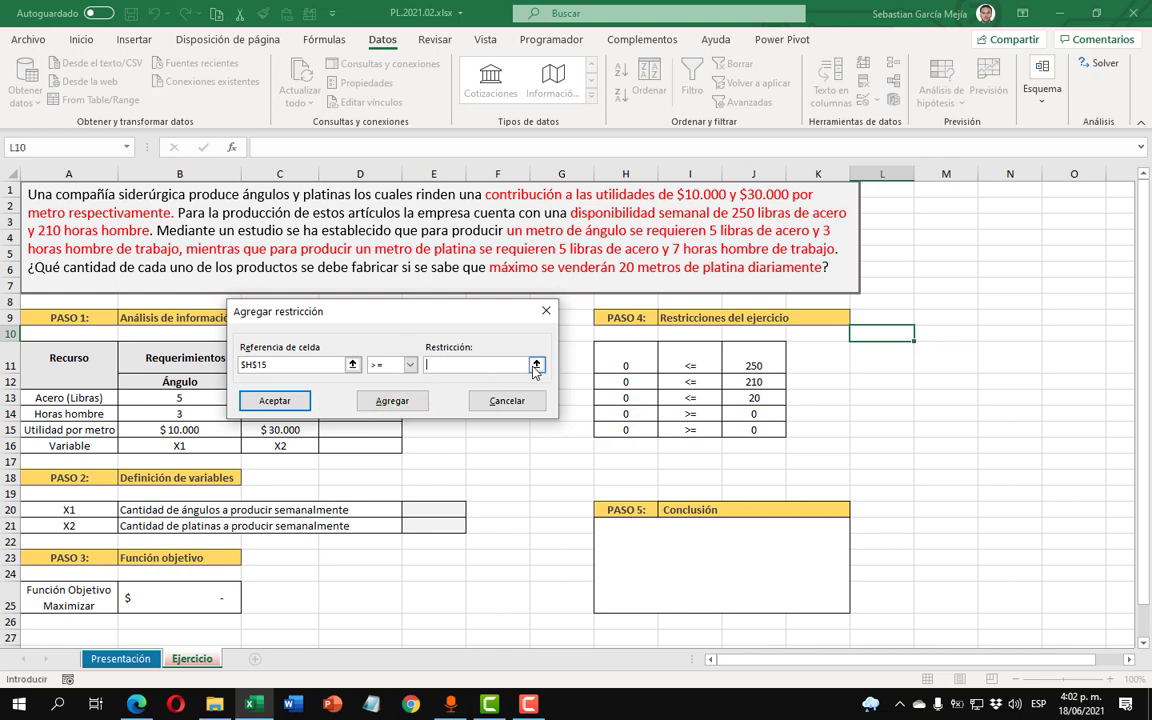
pyautogui.click(750, 428)
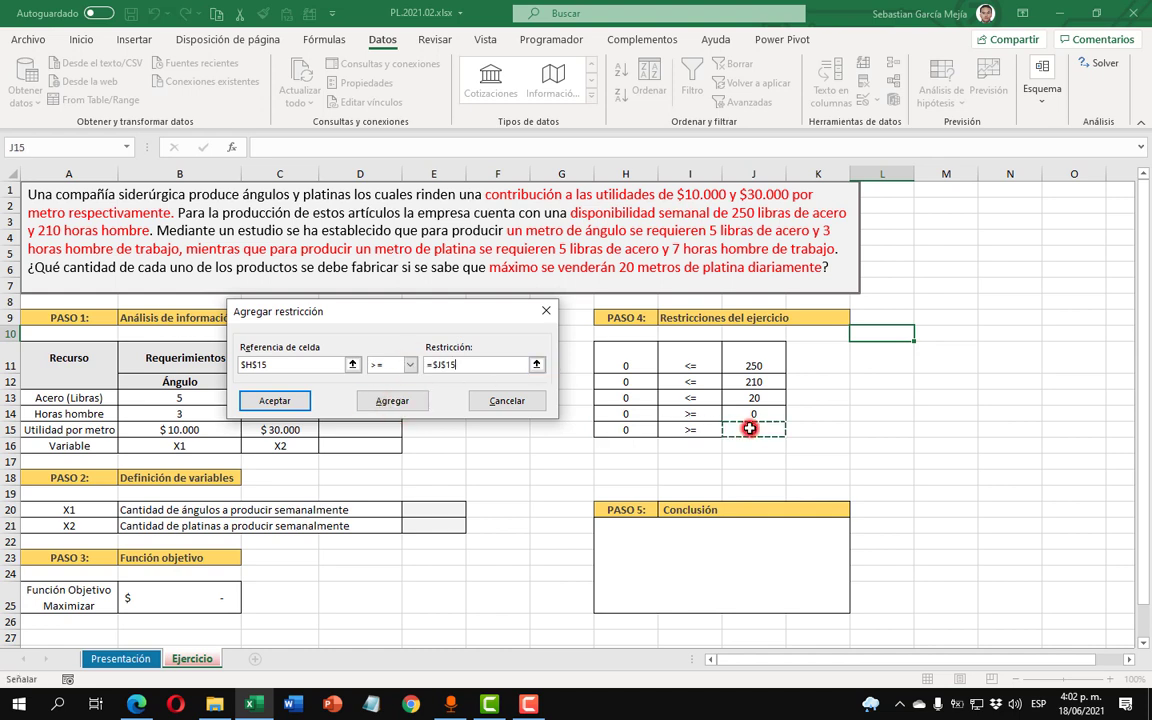
pyautogui.click(270, 401)
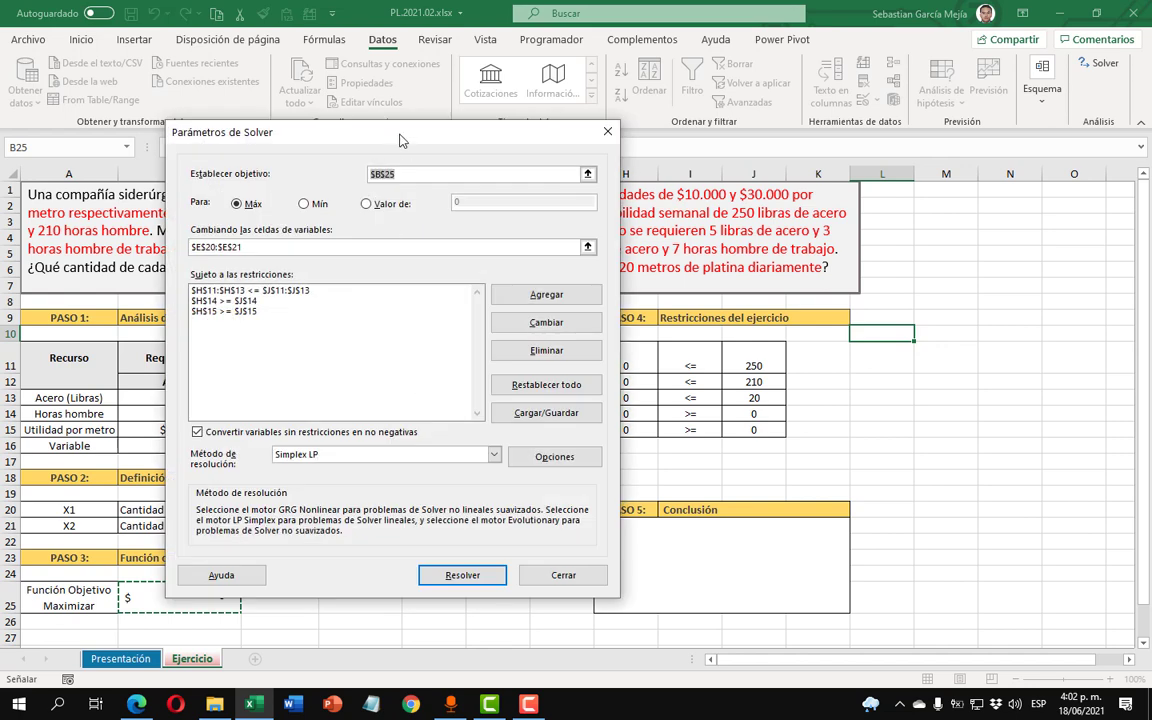
# - Solve the model with Simplex LP, giving X1 = 23,3333333, X2 = 20 and objective 833.333,33
pyautogui.moveTo(364, 126); pyautogui.dragTo(643, 123)
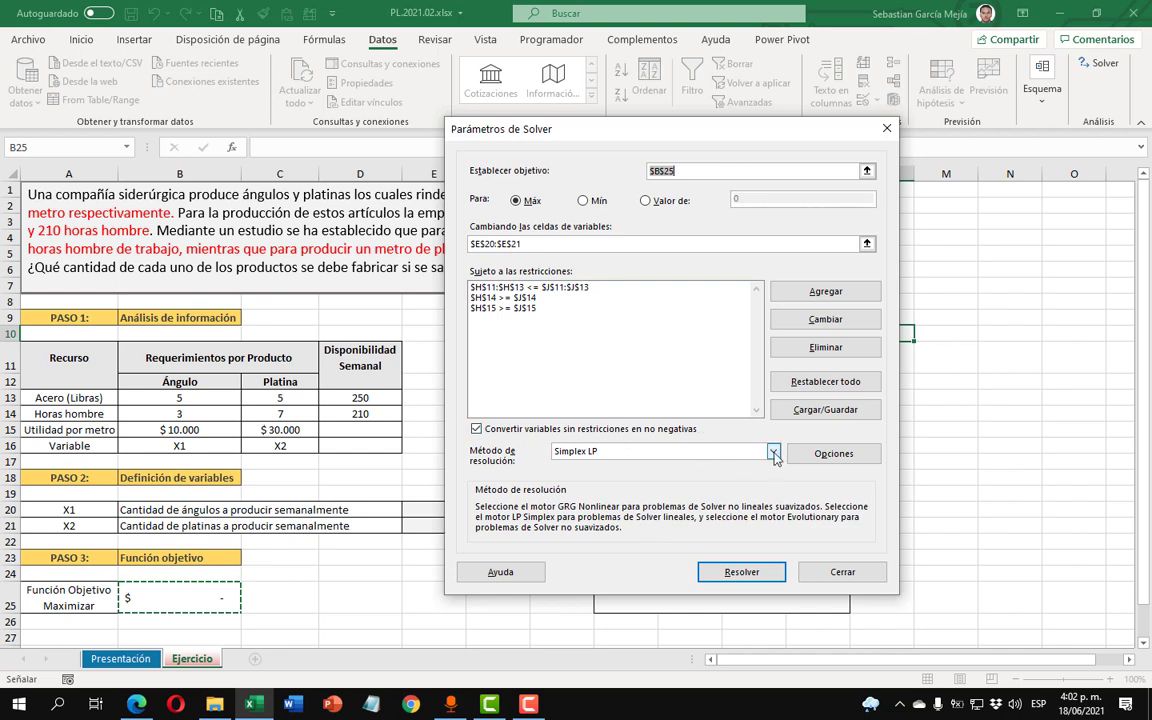
pyautogui.click(773, 452)
pyautogui.click(773, 452)
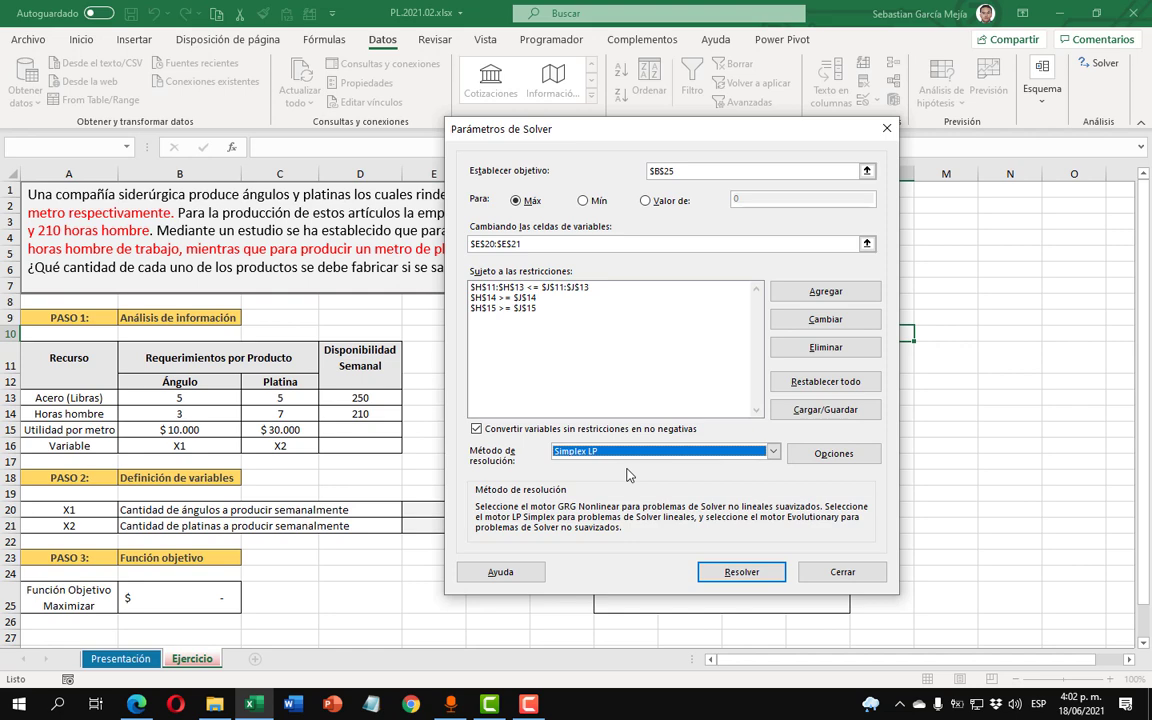
pyautogui.click(722, 574)
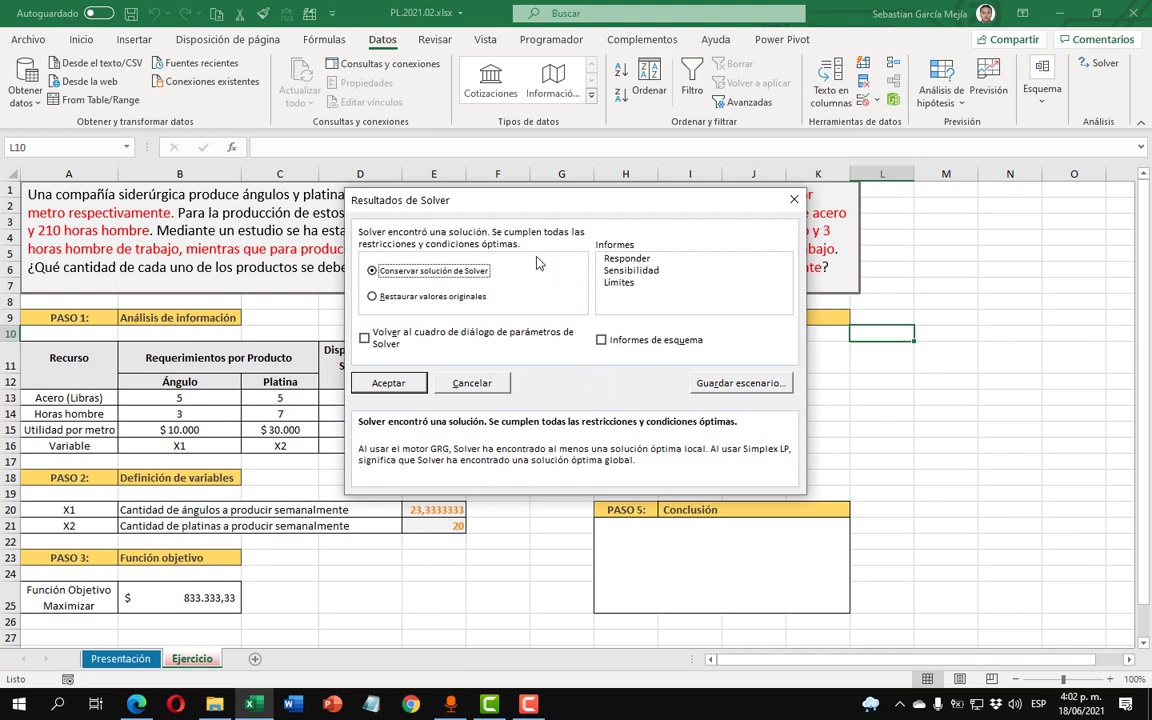
# - Keep the Solver solution and check X1 (23,3333333) in E20 and X2 (20) in E21
pyautogui.click(415, 383)
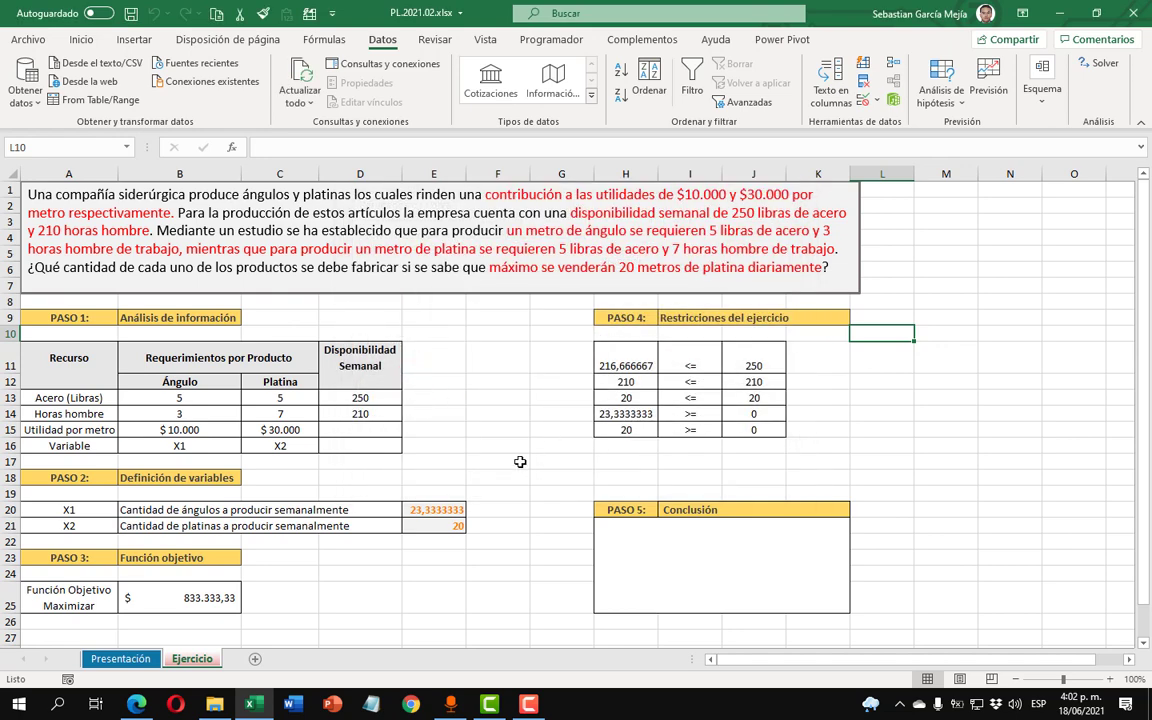
pyautogui.click(520, 461)
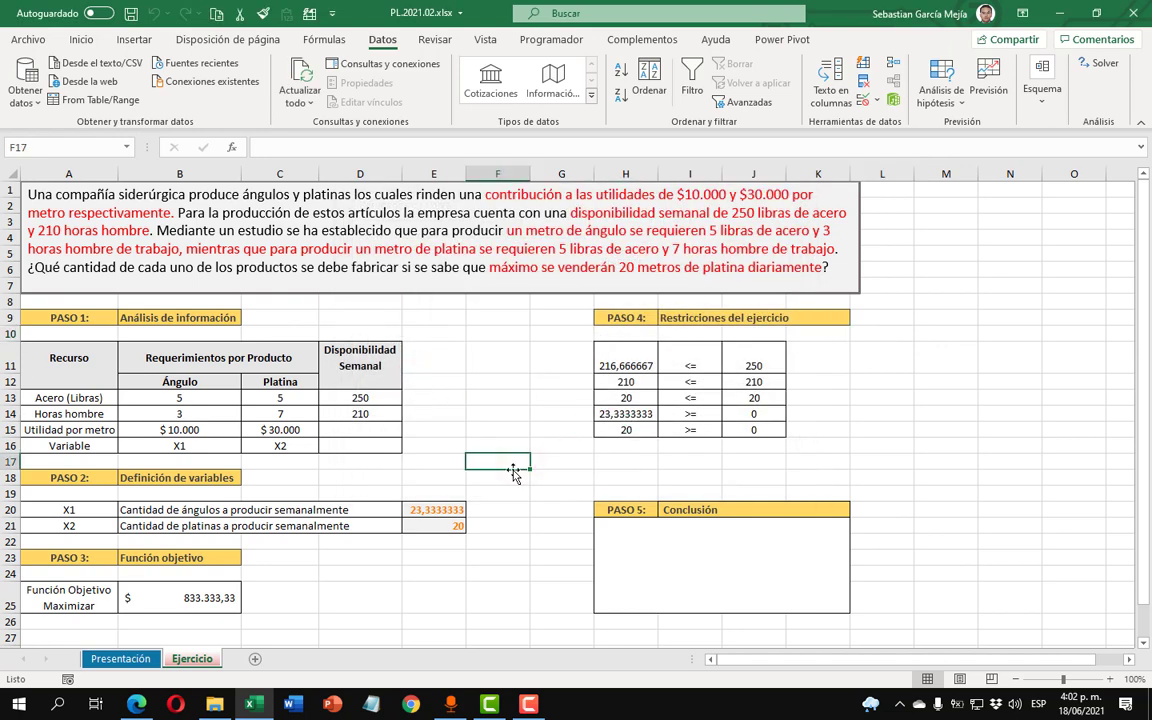
pyautogui.click(456, 512)
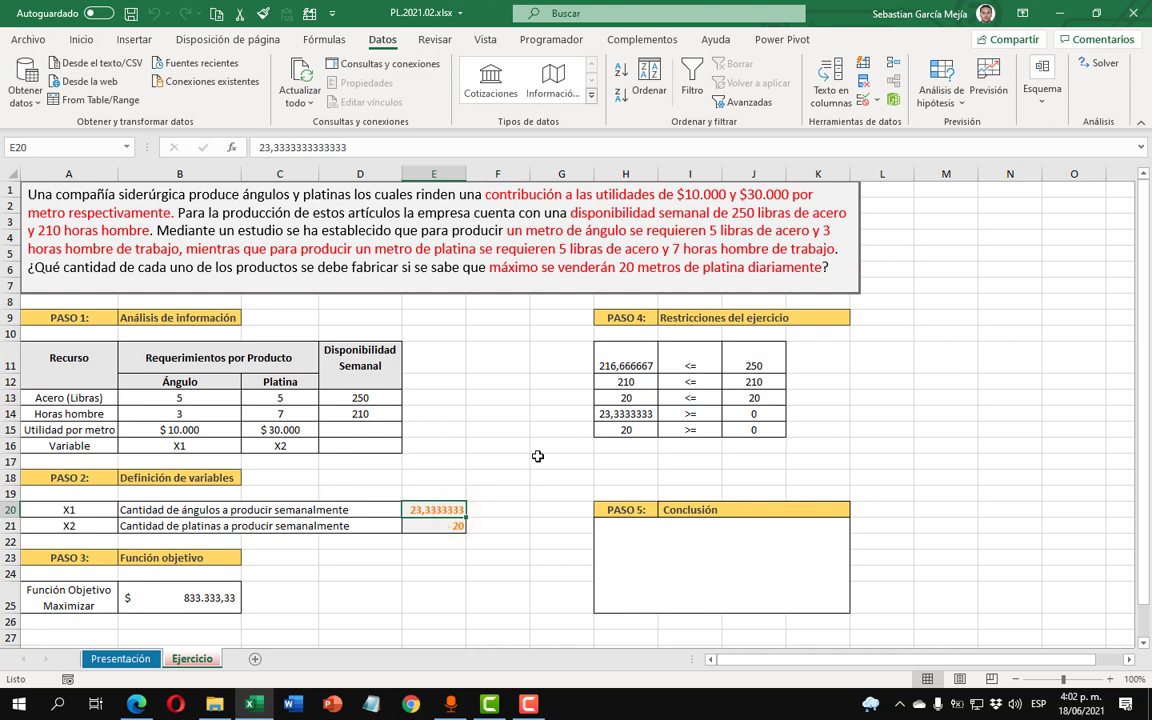
pyautogui.click(455, 525)
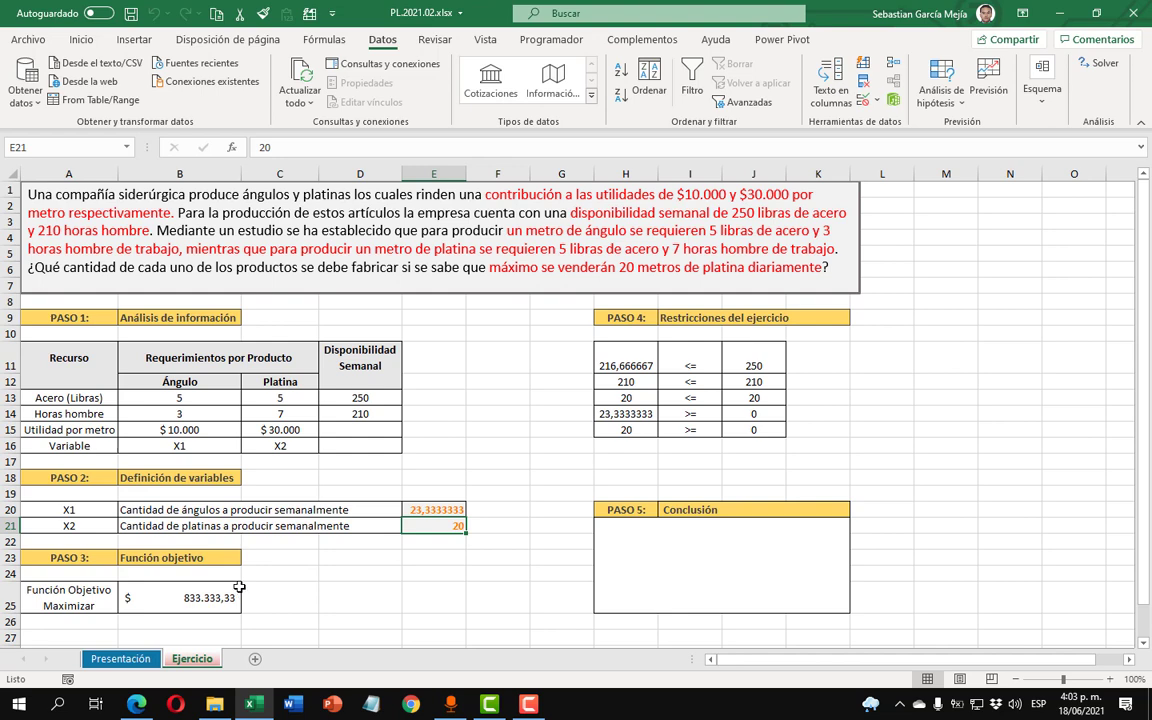
pyautogui.click(625, 461)
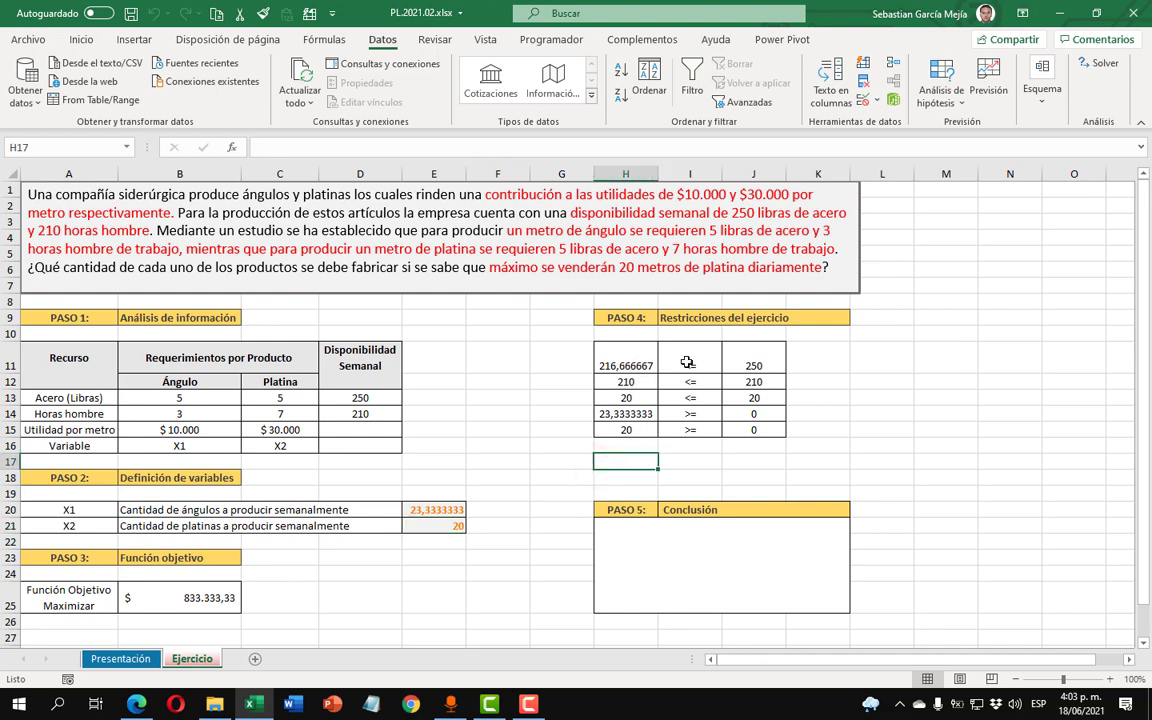
pyautogui.click(674, 559)
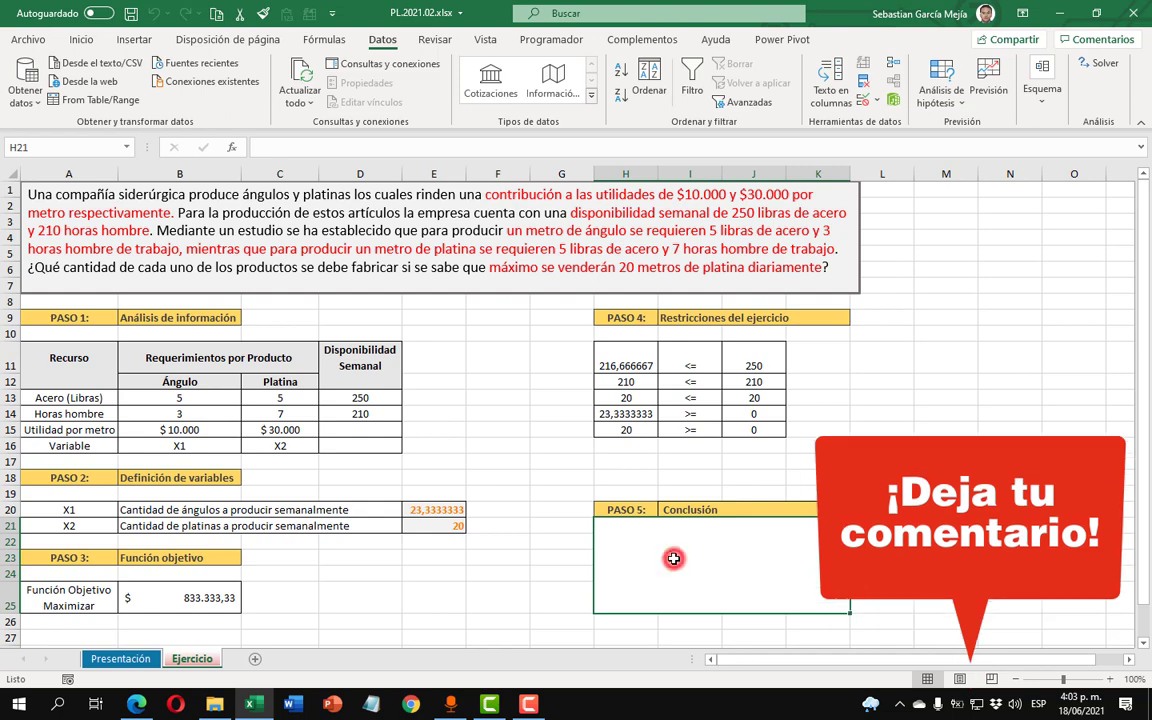
# - Write 'Para obtener una utilidad semanal de 833.333,33 debemos producir 23,33 ángulos y 20 platinas' in the conclusion box
pyautogui.doubleClick(674, 559)
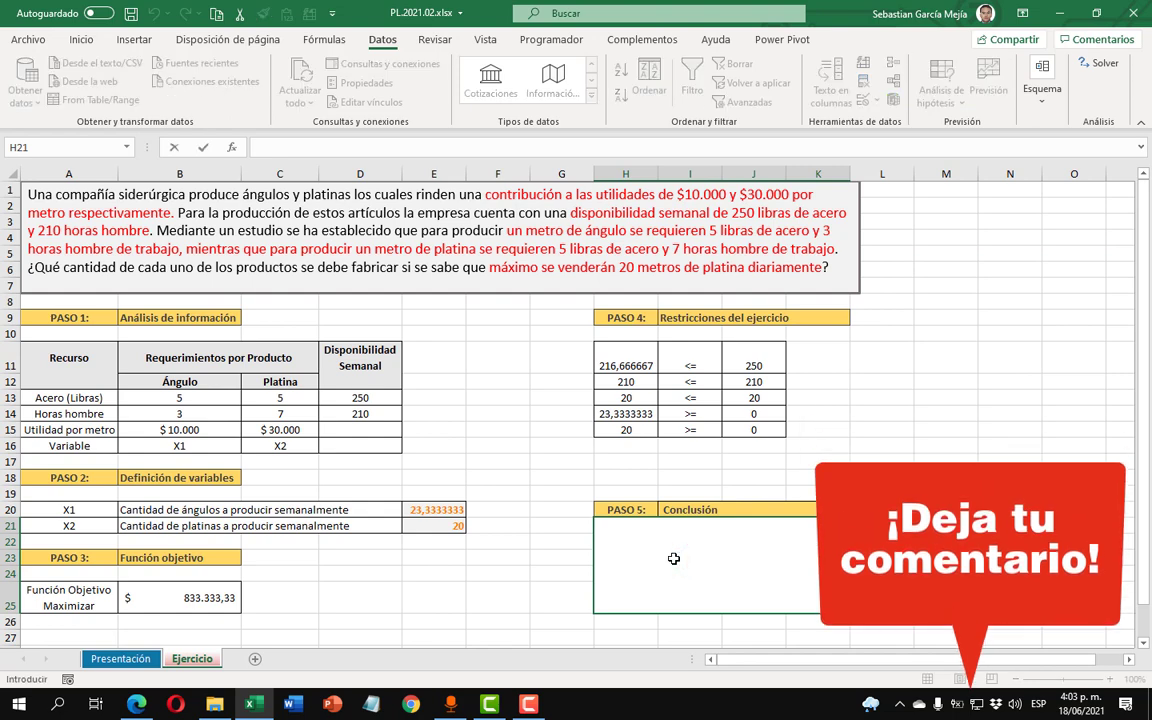
pyautogui.write('Para')
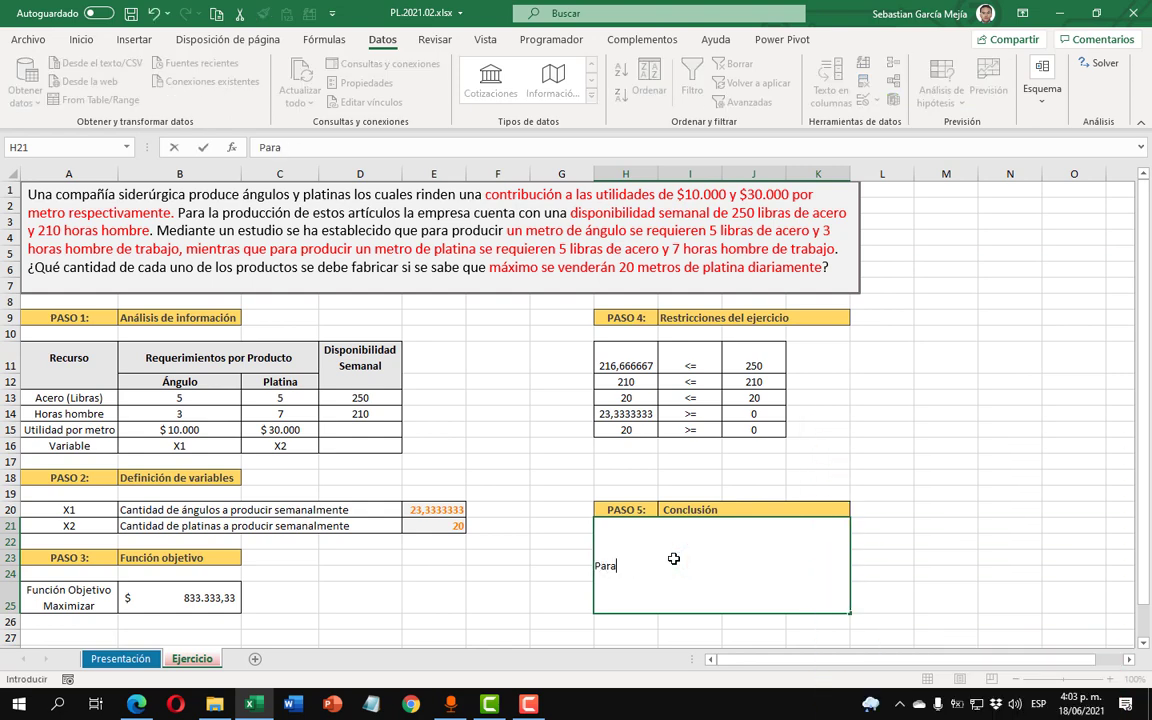
pyautogui.write(' obtener una')
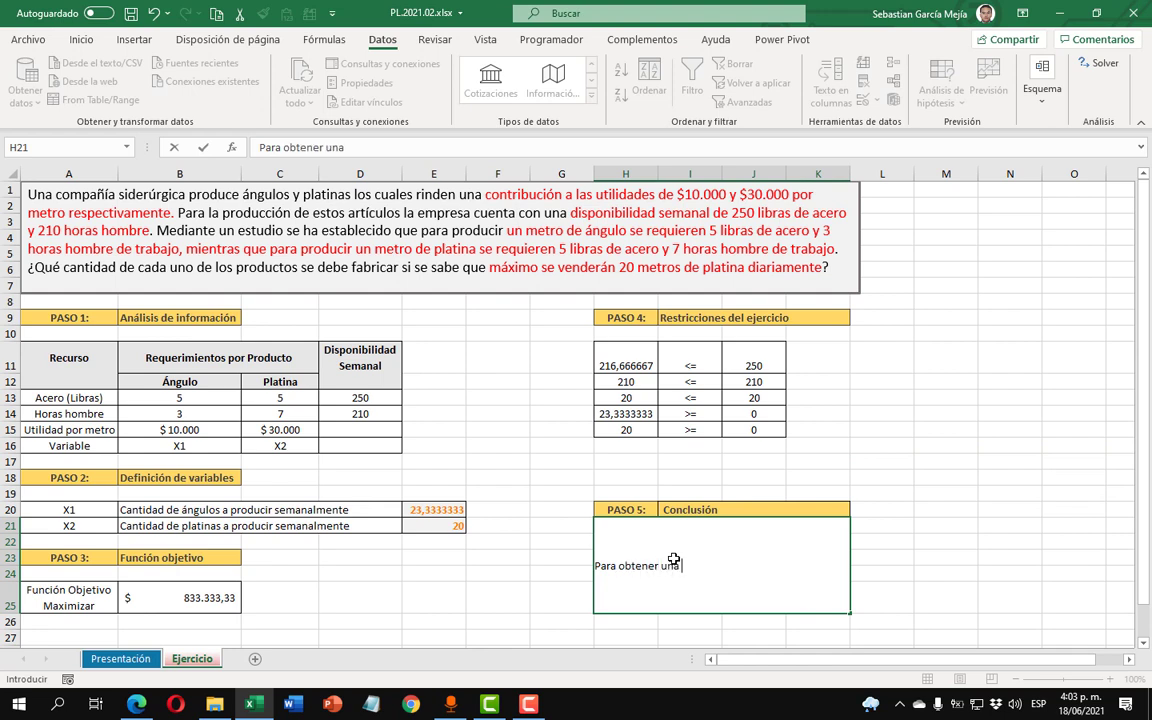
pyautogui.write(' utilidad se')
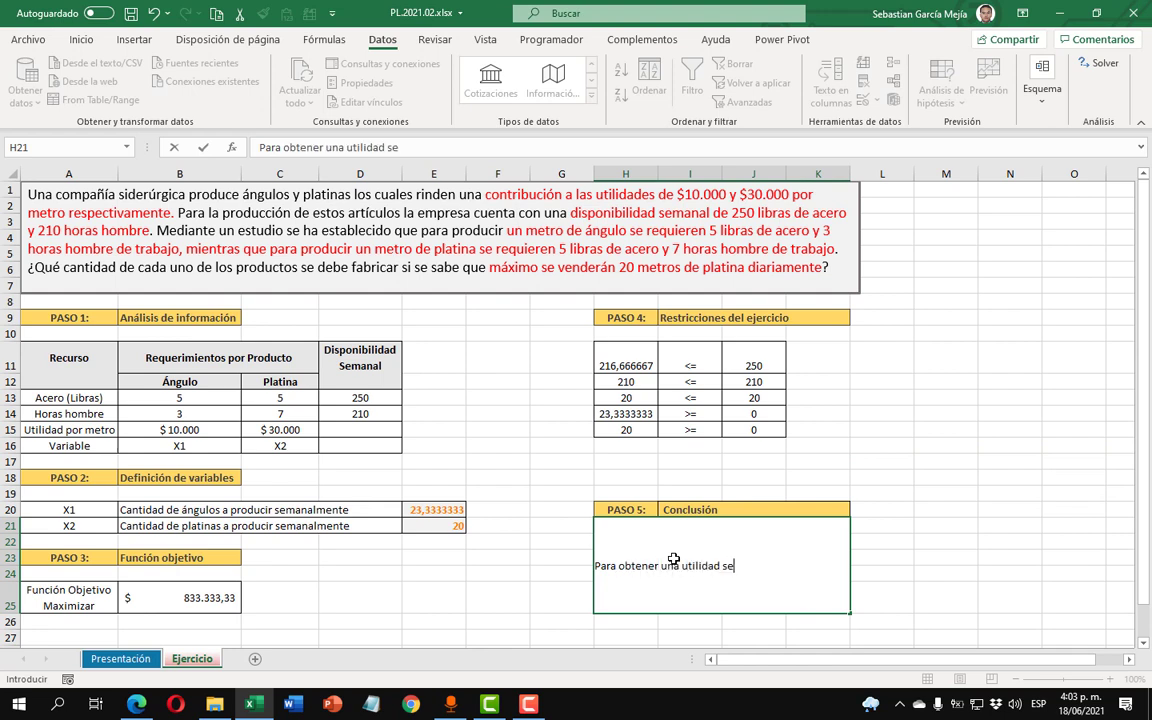
pyautogui.write('manal de 83')
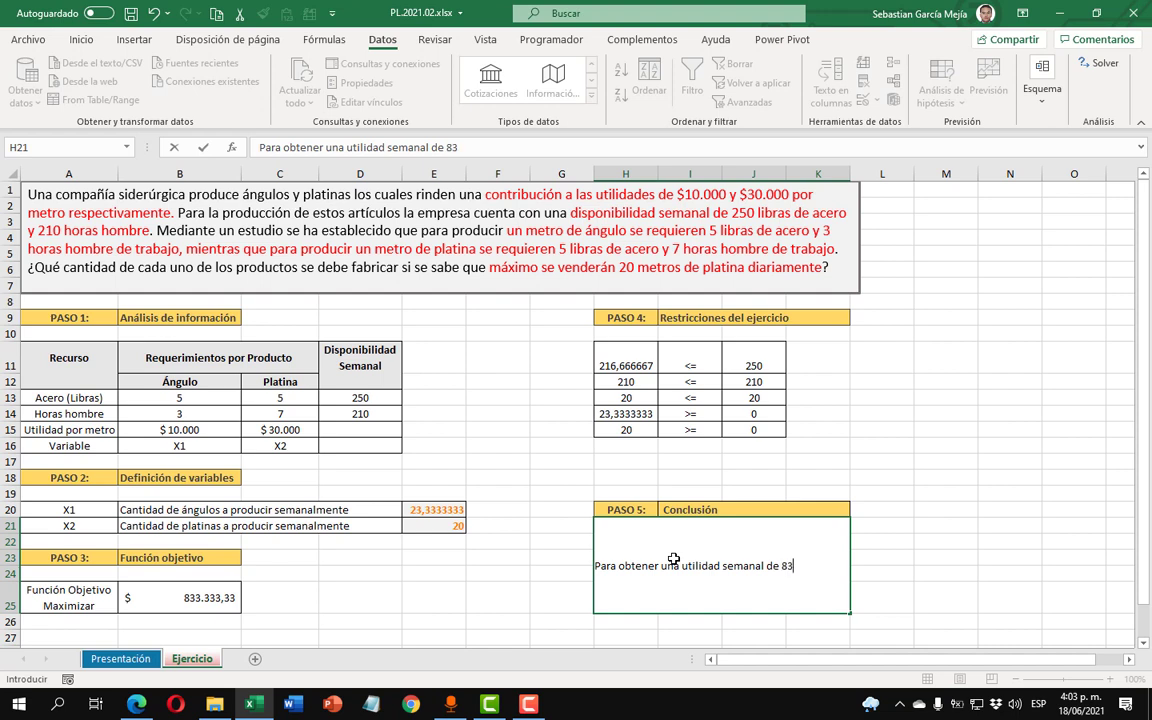
pyautogui.write('3,')
pyautogui.press('BackSpace')
pyautogui.write('.3')
pyautogui.write('33.')
pyautogui.write(',33')
pyautogui.write(' debe')
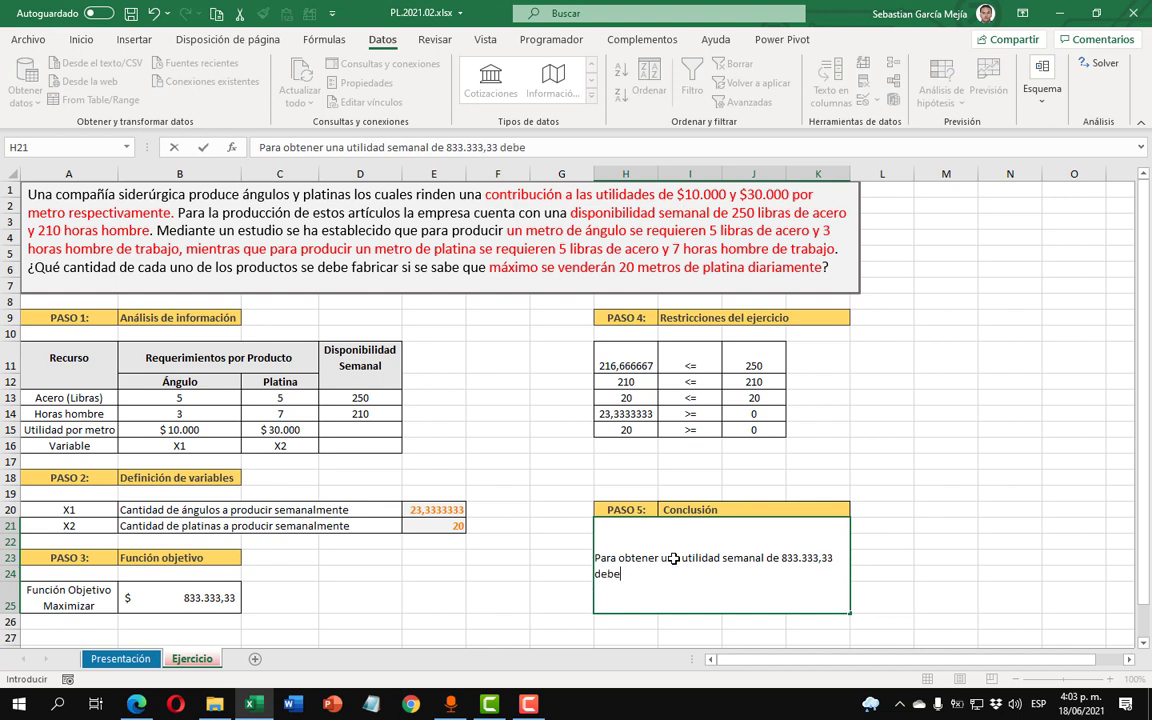
pyautogui.write('mos produc')
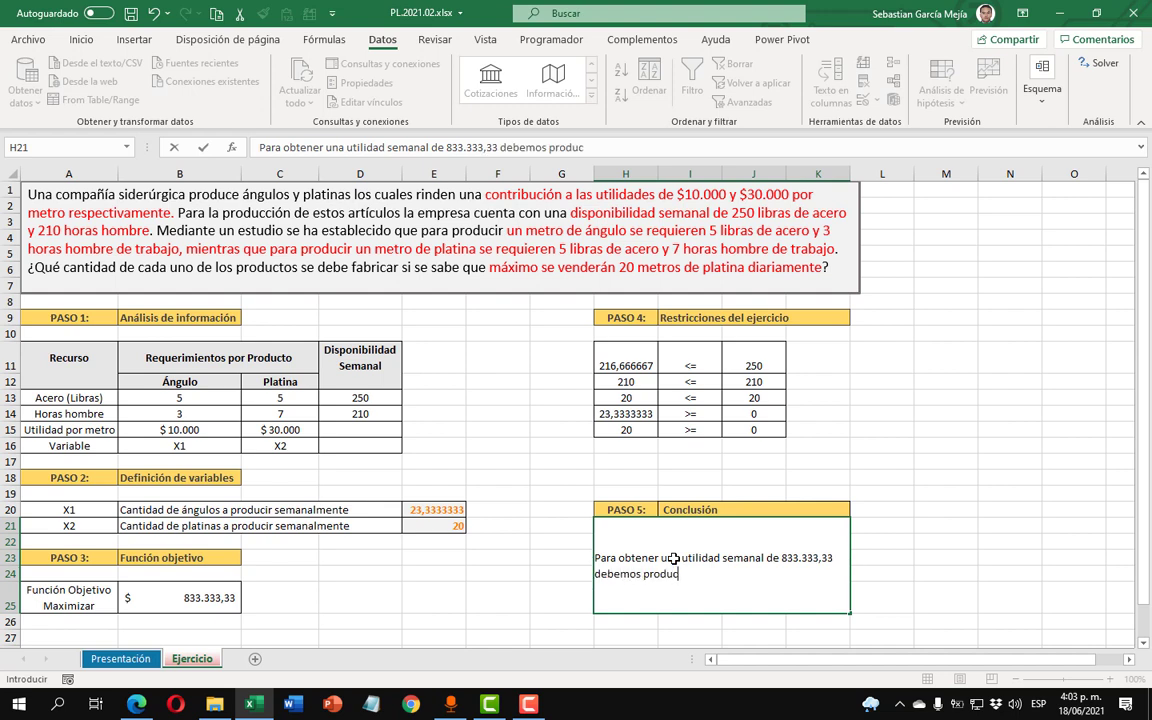
pyautogui.write('ir ')
pyautogui.write('23,3')
pyautogui.write('3 ')
pyautogui.write('á')
pyautogui.write('ngulos y')
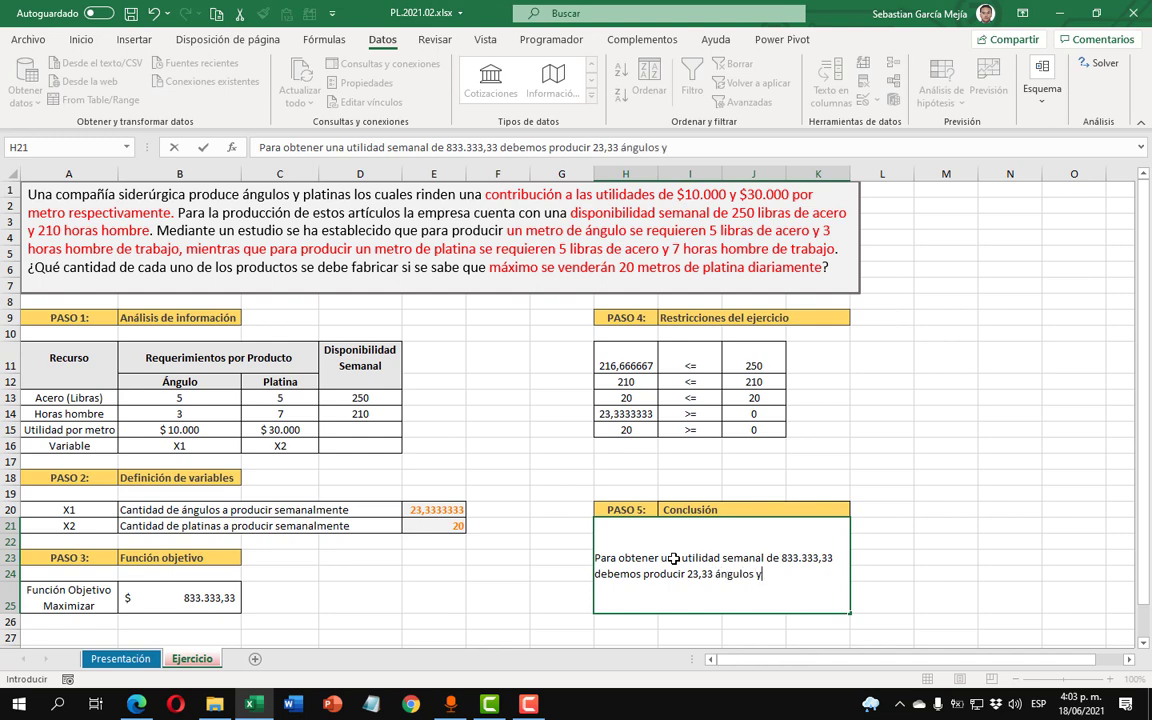
pyautogui.write(' 20')
pyautogui.write('´la')
pyautogui.press('BackSpace')
pyautogui.press('BackSpace')
pyautogui.press('BackSpace')
pyautogui.write('platinas')
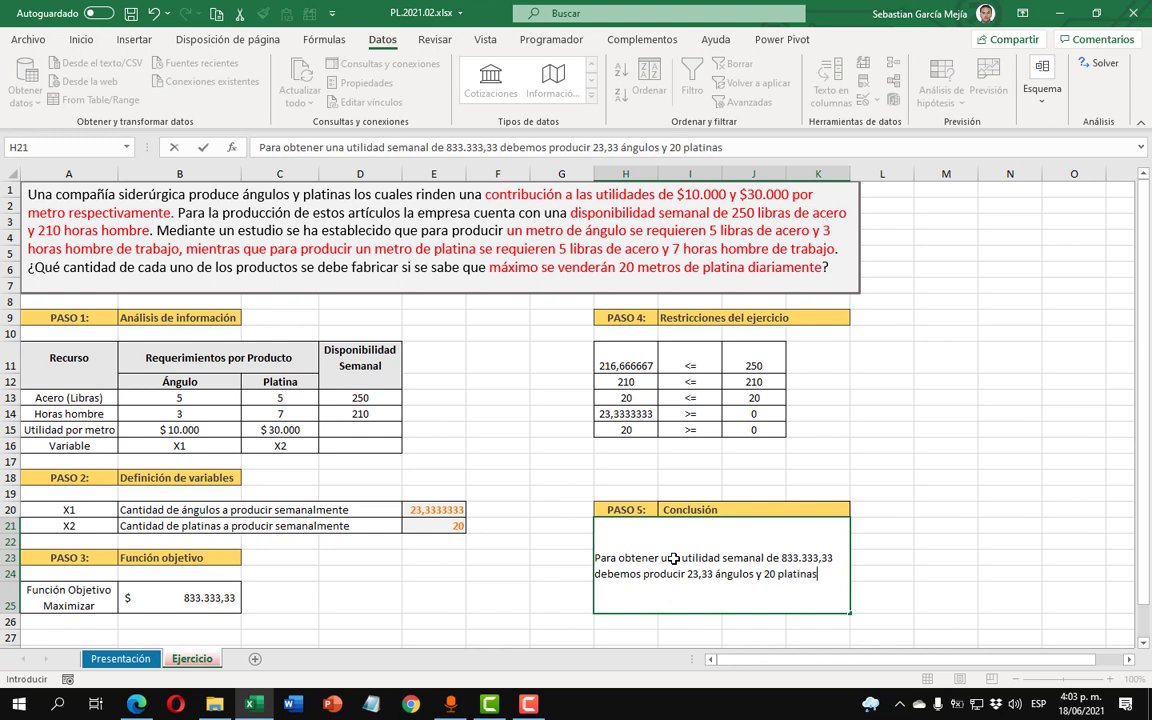
pyautogui.click(886, 557)
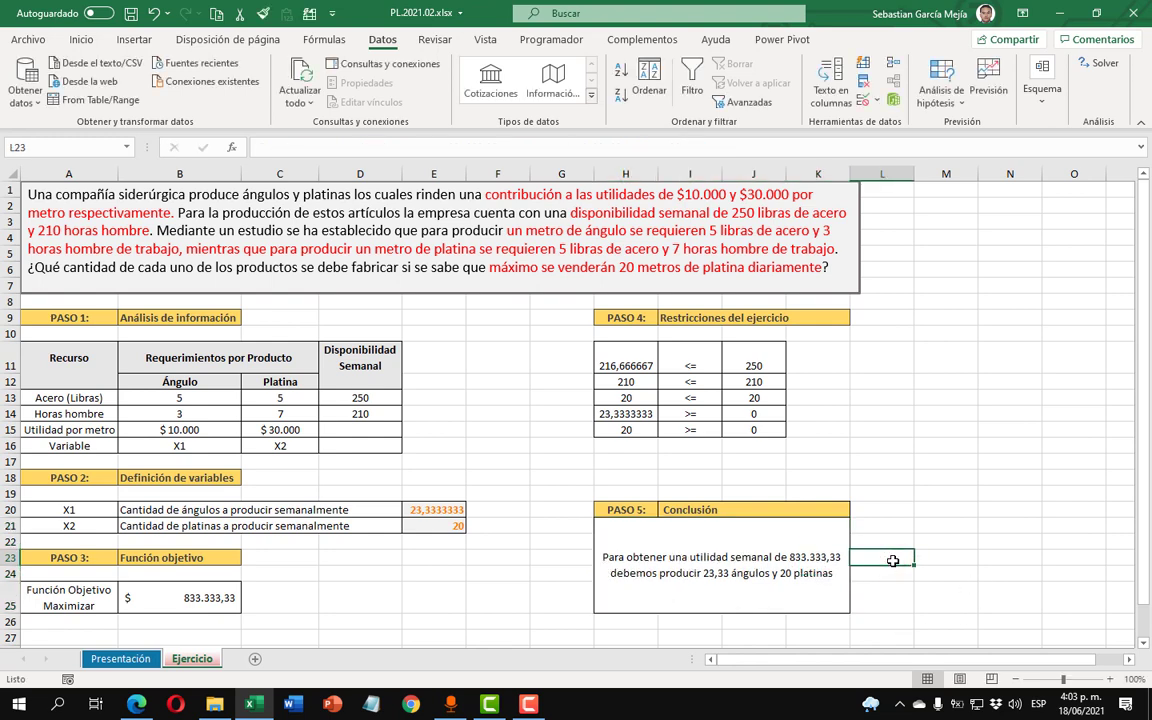
# - Add a dollar sign before 833.333,33 in the conclusion text
pyautogui.doubleClick(787, 557)
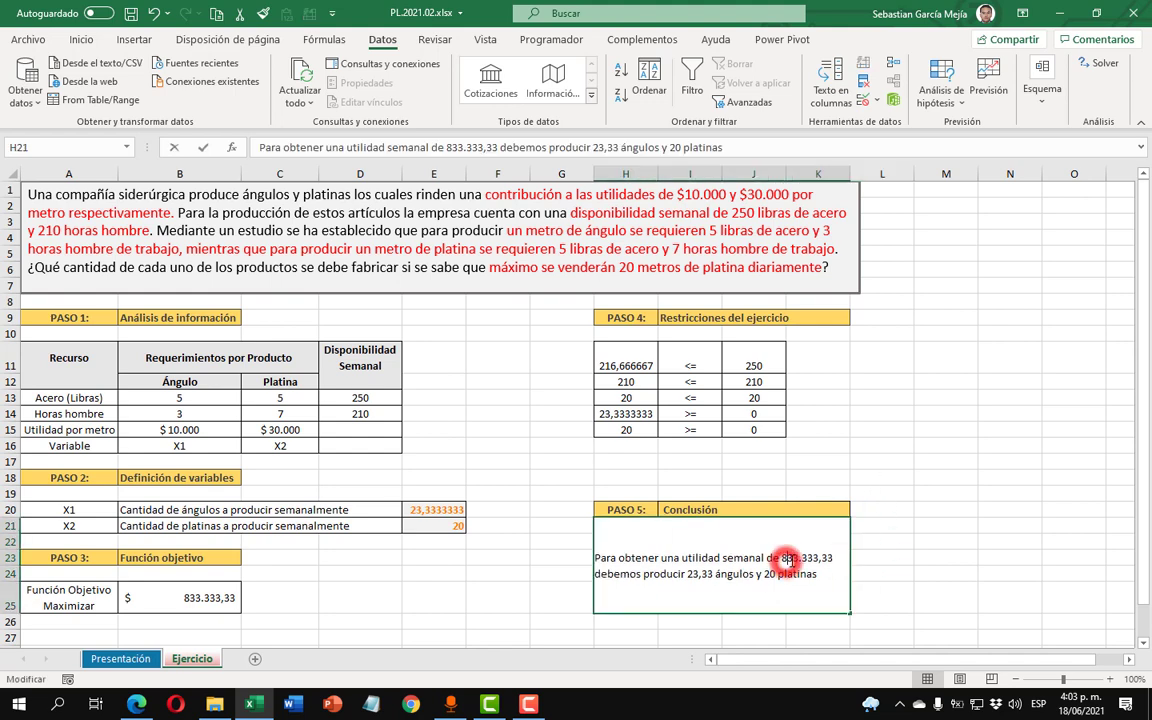
pyautogui.click(787, 557)
pyautogui.click(820, 557)
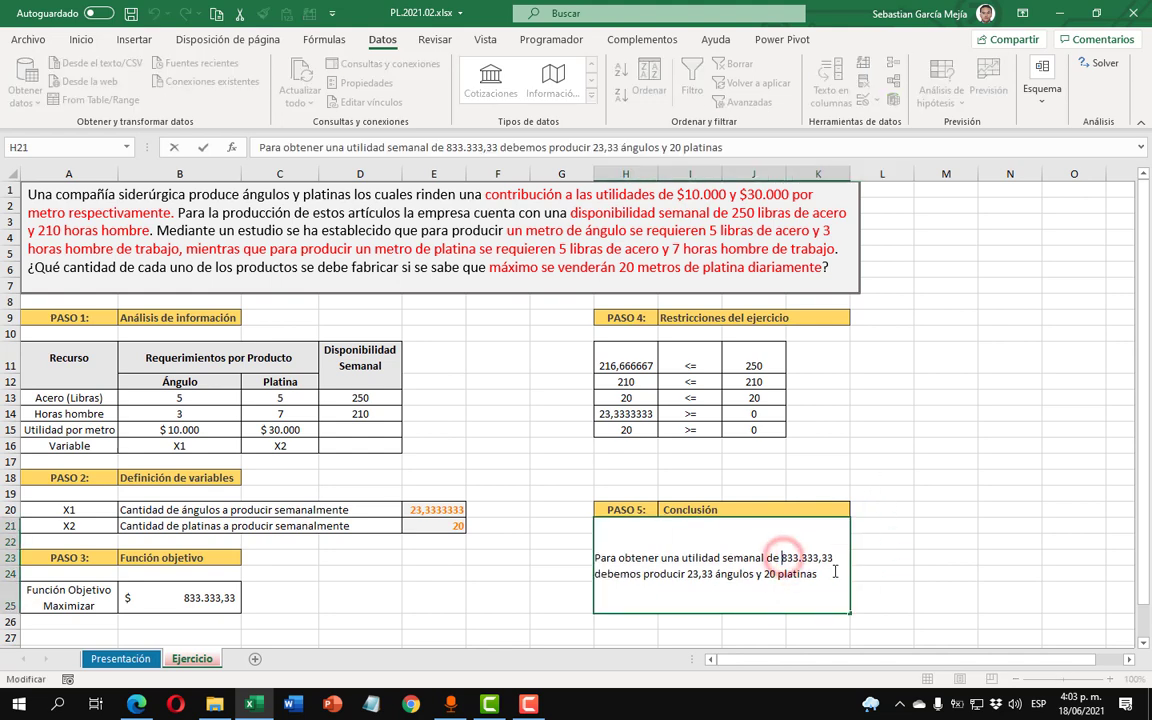
pyautogui.write('$')
pyautogui.press('Return')
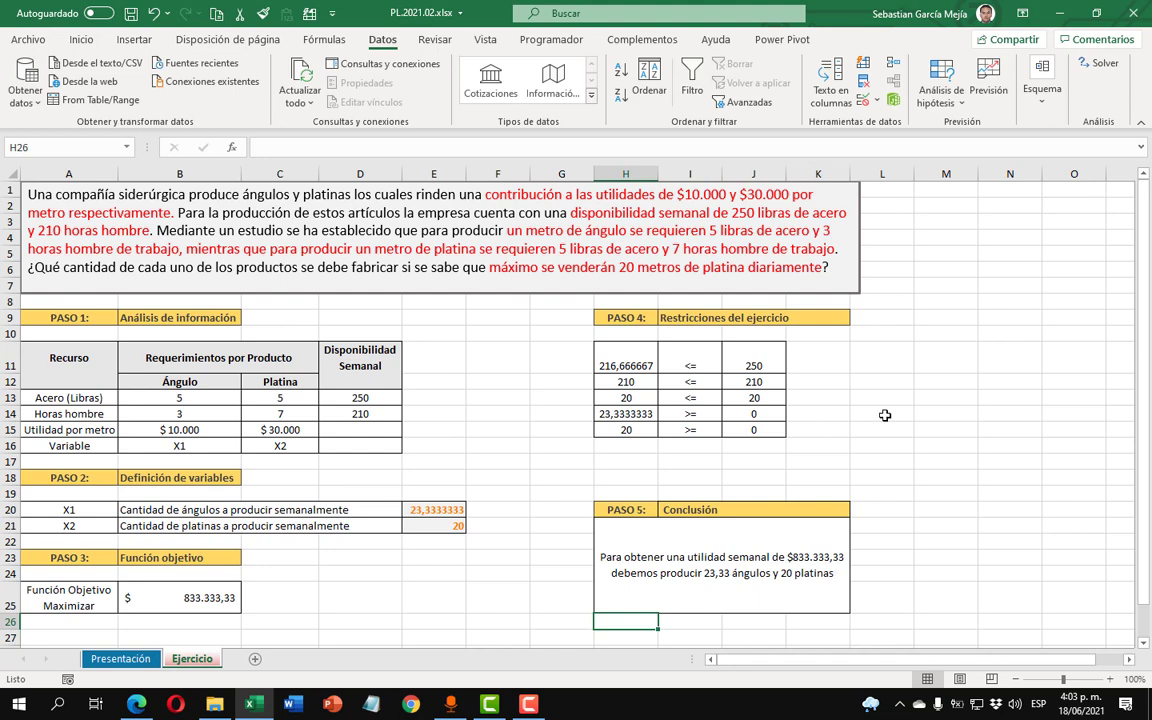
pyautogui.click(902, 356)
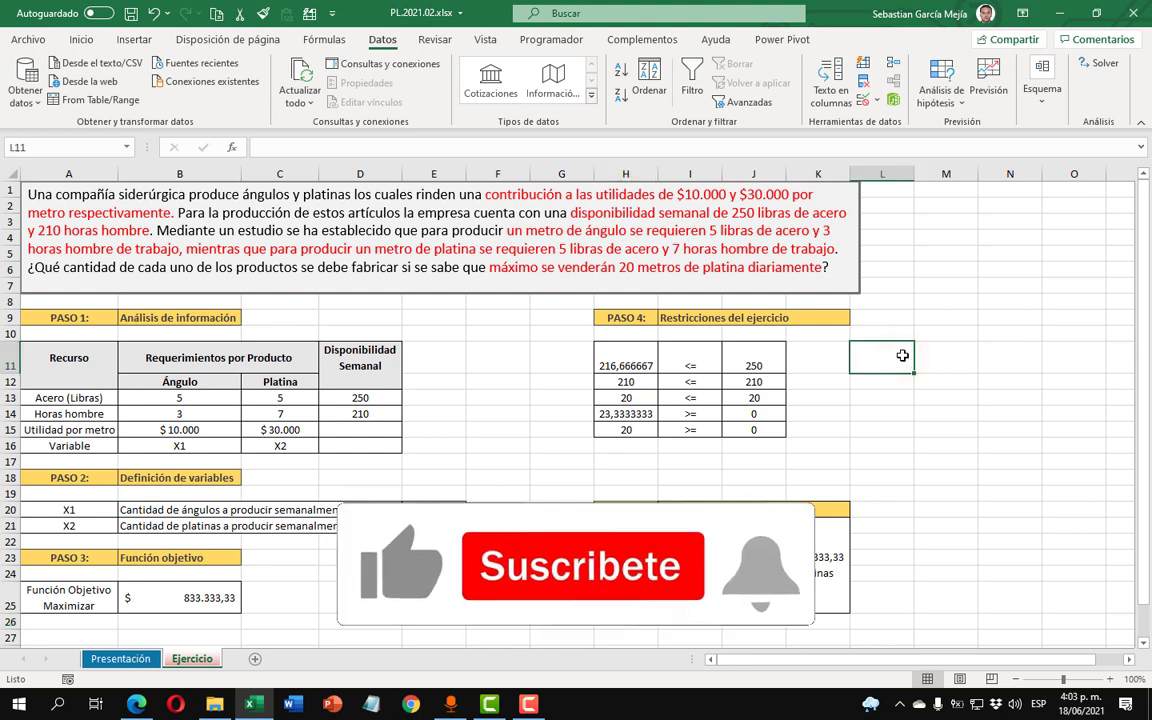